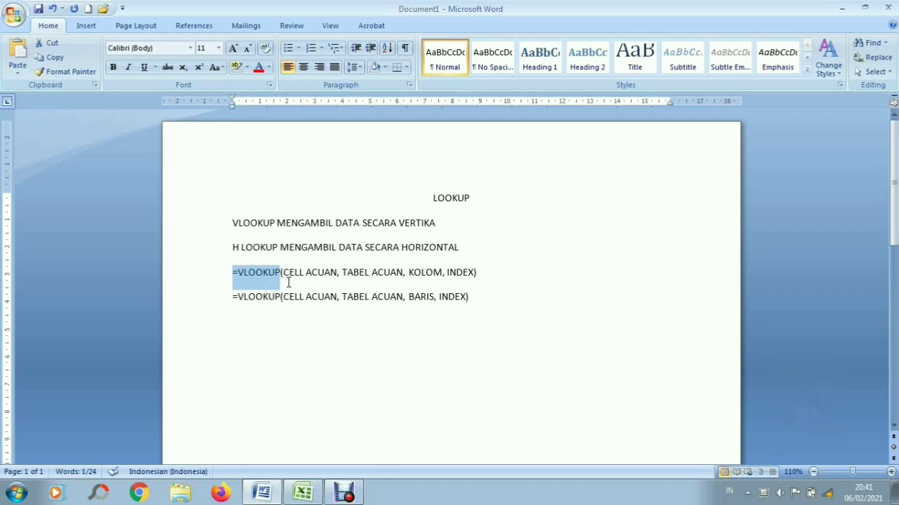
# Step: Correct the function name in the last formula line of the document to HLOOKUP
pyautogui.click(289, 281)
pyautogui.moveTo(288, 279); pyautogui.dragTo(473, 277)
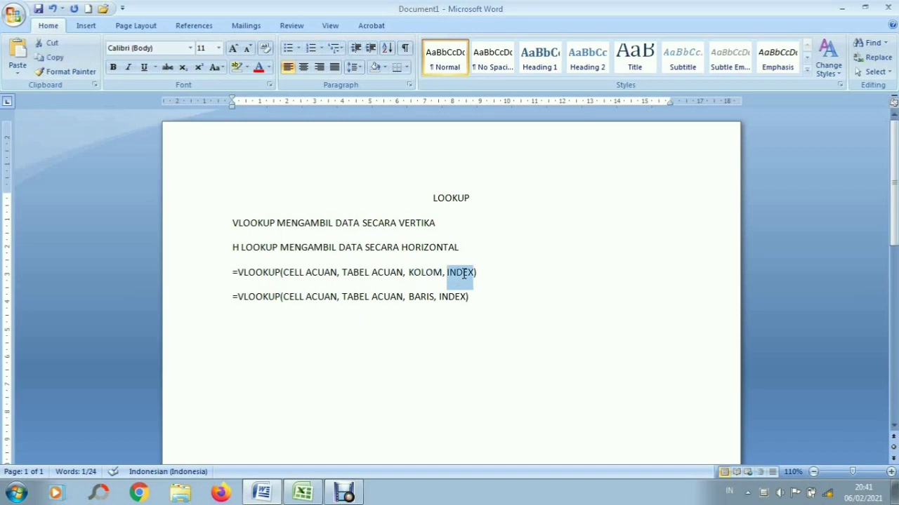
pyautogui.click(245, 297)
pyautogui.press('BackSpace')
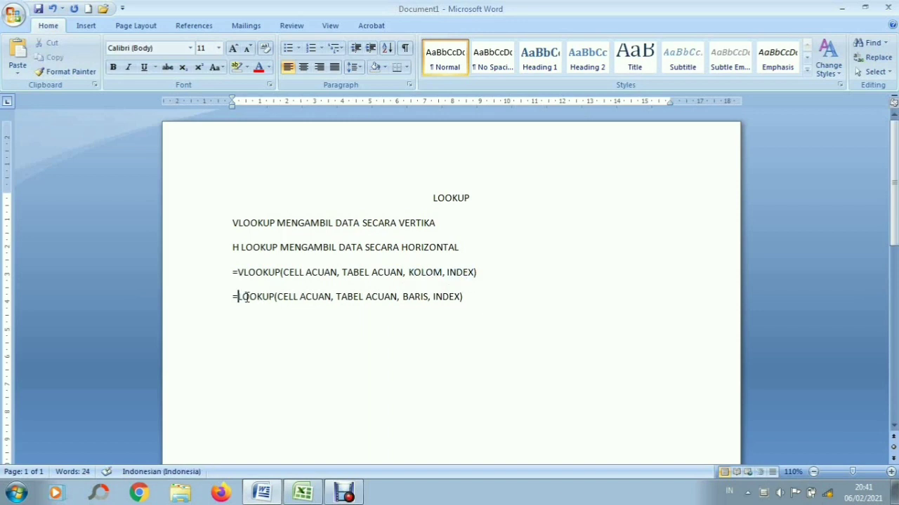
pyautogui.write('H')
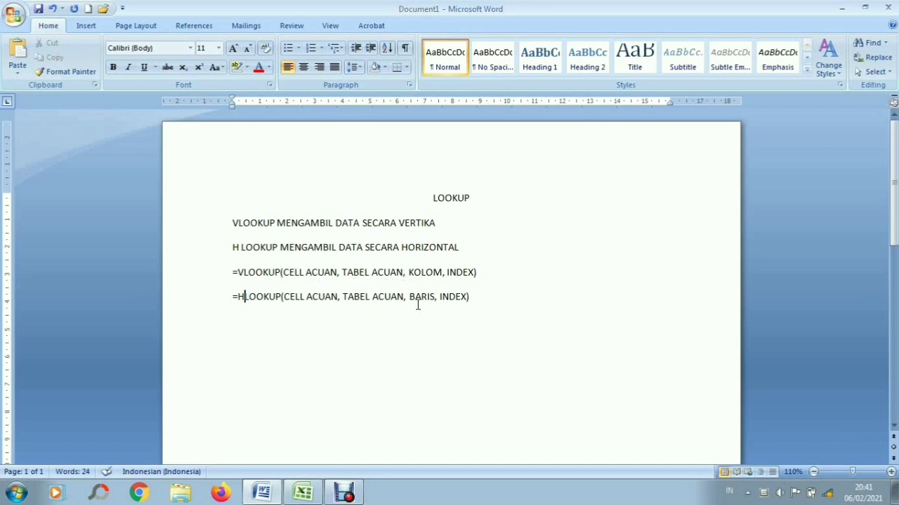
# Step: Examine the HLOOKUP formula syntax, from the BARIS argument to the whole line CELL ACUAN, TABEL ACUAN, BARIS, INDEX
pyautogui.doubleClick(419, 298)
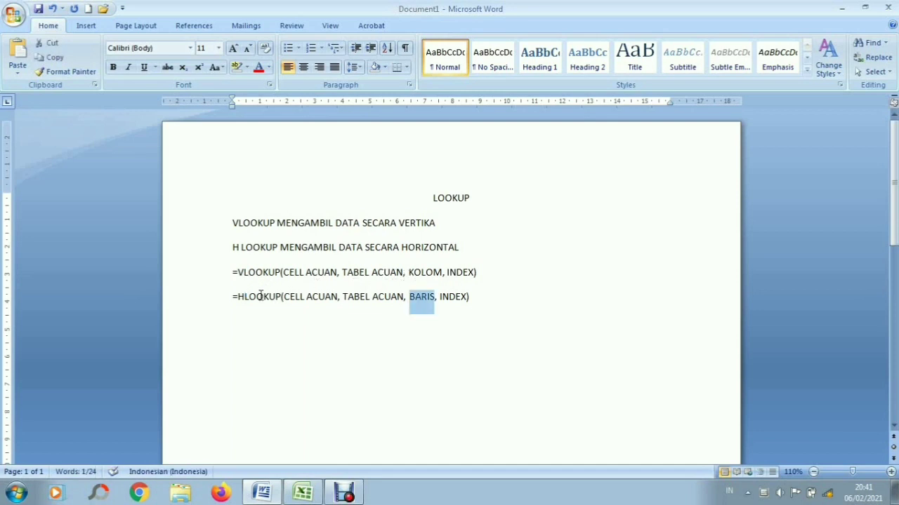
pyautogui.moveTo(238, 299); pyautogui.dragTo(365, 309)
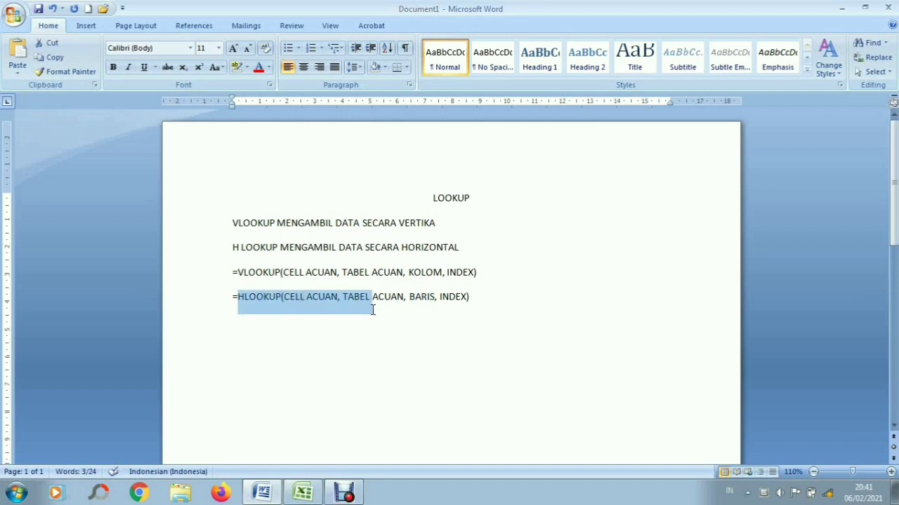
pyautogui.hotkey('shift', 'Right')
pyautogui.hotkey('shift', 'Right')
pyautogui.hotkey('shift', 'Right')
pyautogui.hotkey('shift', 'Right')
pyautogui.hotkey('shift', 'Right')
pyautogui.hotkey('shift', 'Right')
pyautogui.hotkey('shift', 'Right')
pyautogui.hotkey('shift', 'Right')
pyautogui.hotkey('shift', 'Right')
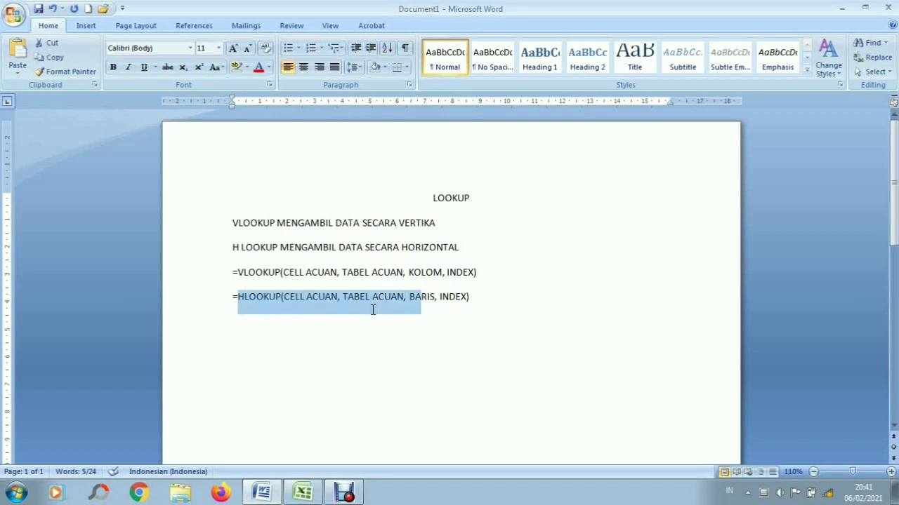
pyautogui.hotkey('shift', 'Right')
pyautogui.hotkey('shift', 'Right')
pyautogui.hotkey('shift', 'Right')
pyautogui.hotkey('shift', 'Right')
pyautogui.hotkey('shift', 'Right')
pyautogui.hotkey('shift', 'Right')
pyautogui.hotkey('shift', 'Right')
pyautogui.hotkey('shift', 'Right')
pyautogui.hotkey('shift', 'Right')
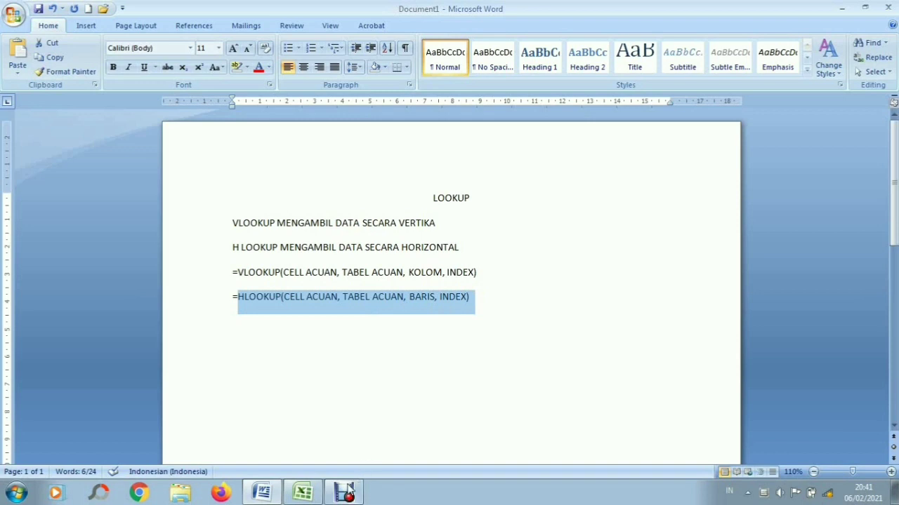
# Step: Switch to the Excel workbook and examine the salary list, Tabel Gaji and Tabel Potongan
pyautogui.click(302, 494)
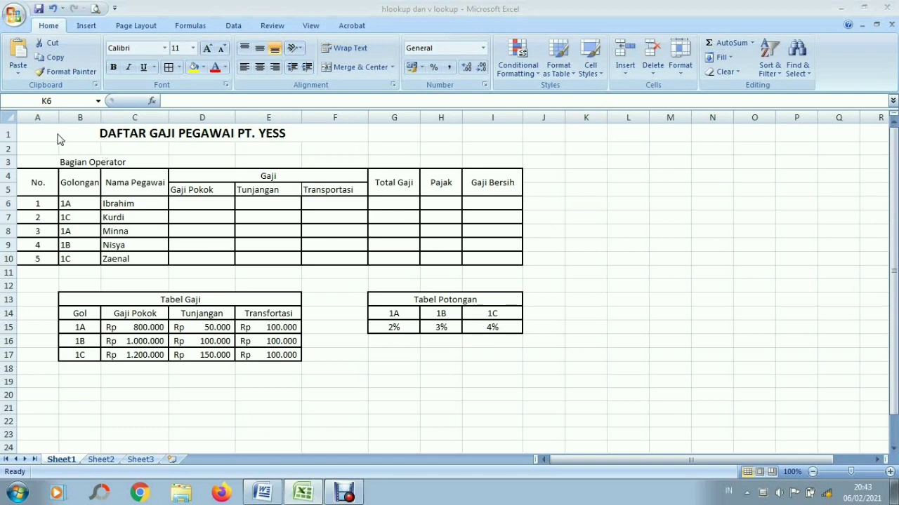
pyautogui.click(124, 133)
pyautogui.click(164, 304)
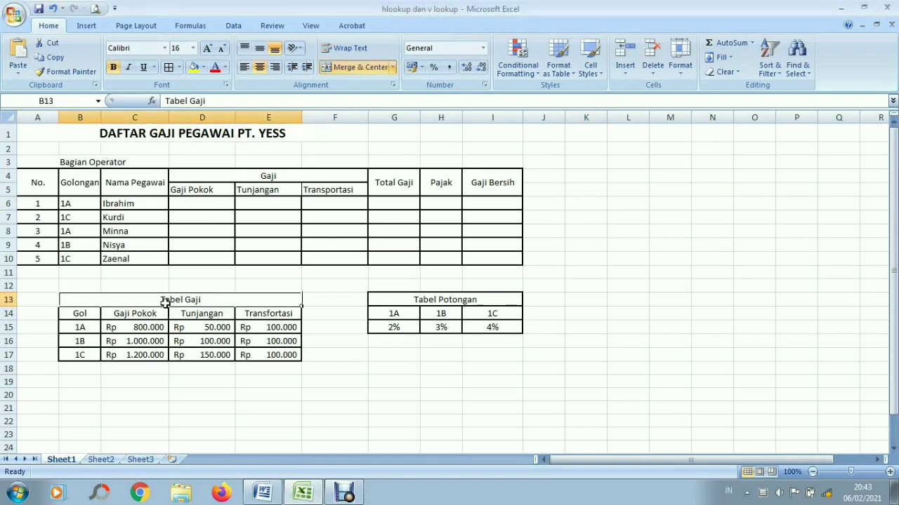
pyautogui.click(377, 300)
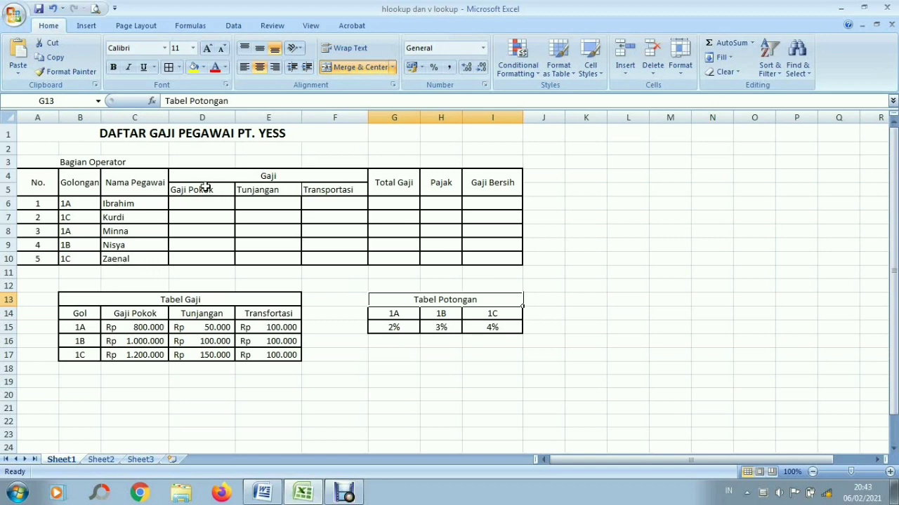
pyautogui.moveTo(205, 184); pyautogui.dragTo(324, 263)
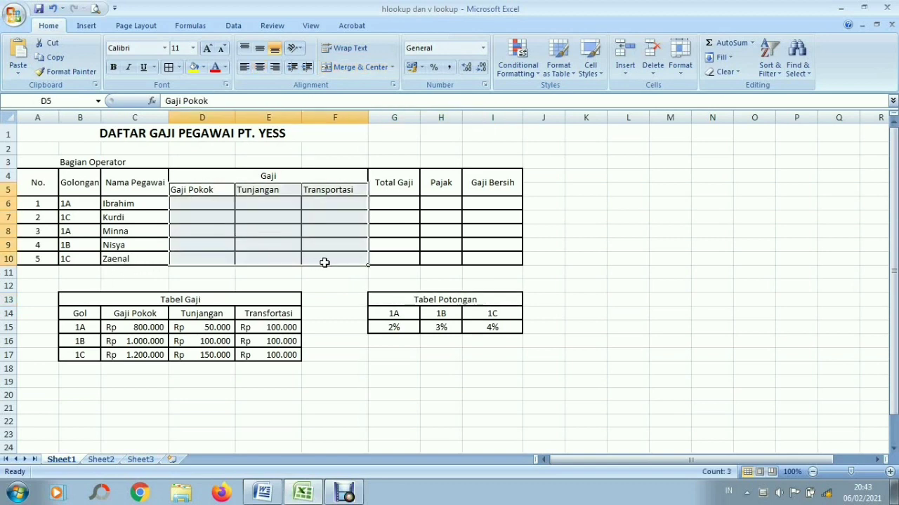
pyautogui.click(109, 305)
pyautogui.moveTo(109, 305); pyautogui.dragTo(239, 353)
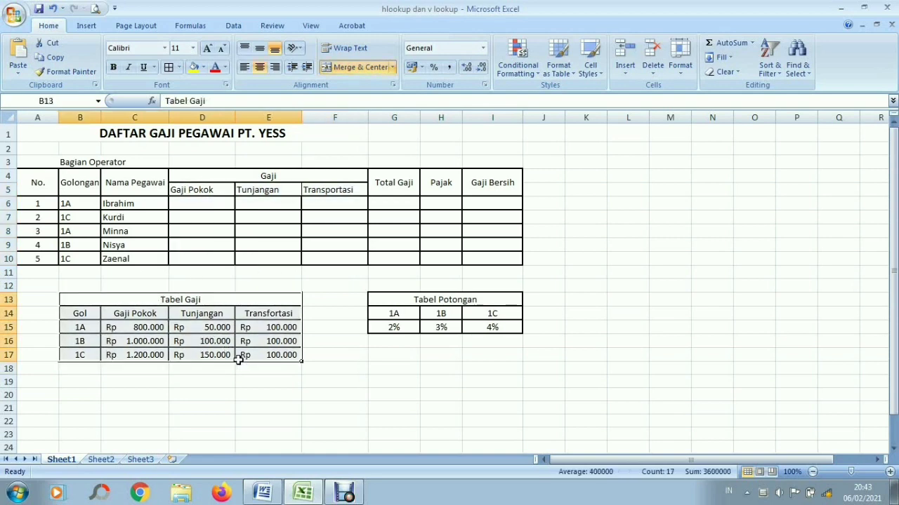
pyautogui.moveTo(423, 298); pyautogui.dragTo(496, 328)
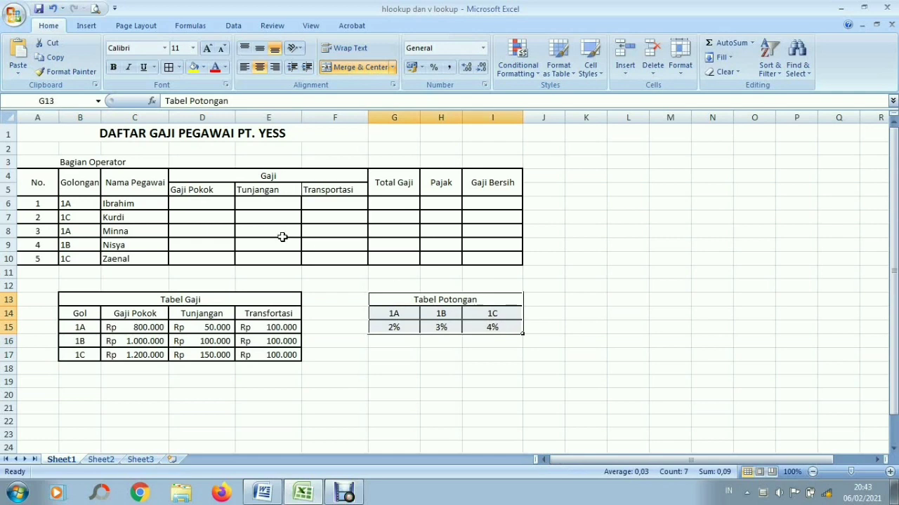
# Step: Review which salary list columns need filling: Gaji Pokok, Tunjangan, Transportasi, Total Gaji, Pajak and Gaji Bersih
pyautogui.click(213, 205)
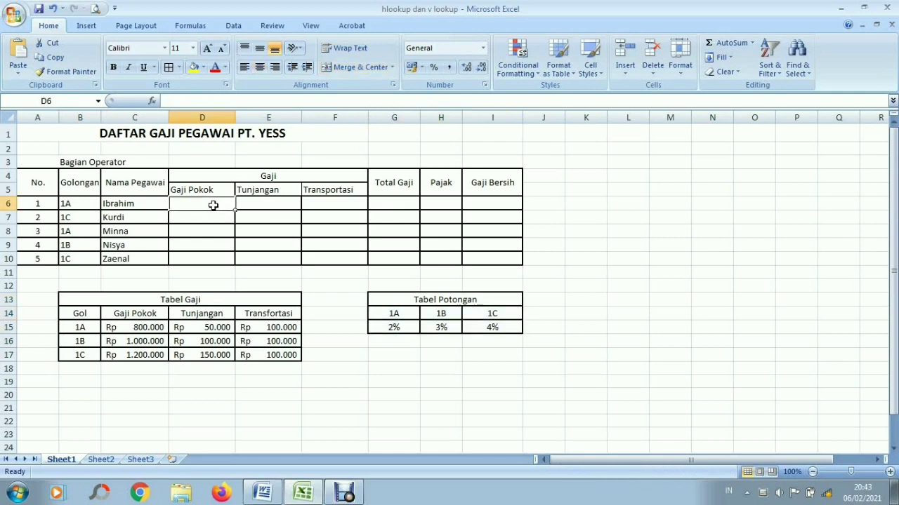
pyautogui.moveTo(215, 209); pyautogui.dragTo(307, 214)
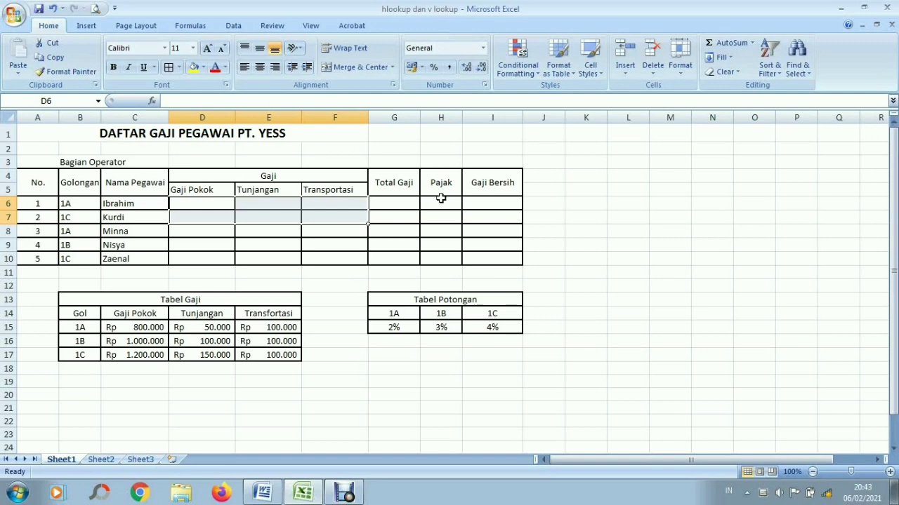
pyautogui.moveTo(440, 200); pyautogui.dragTo(438, 256)
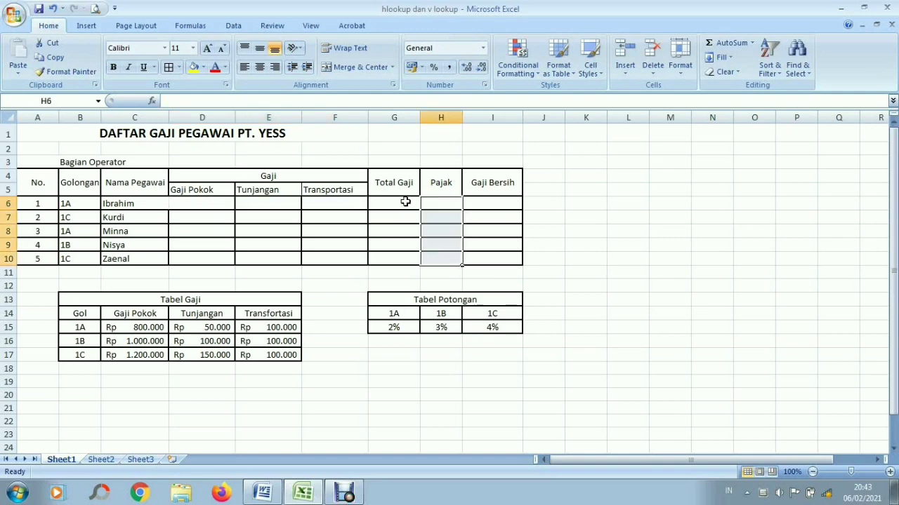
pyautogui.moveTo(405, 202); pyautogui.dragTo(413, 268)
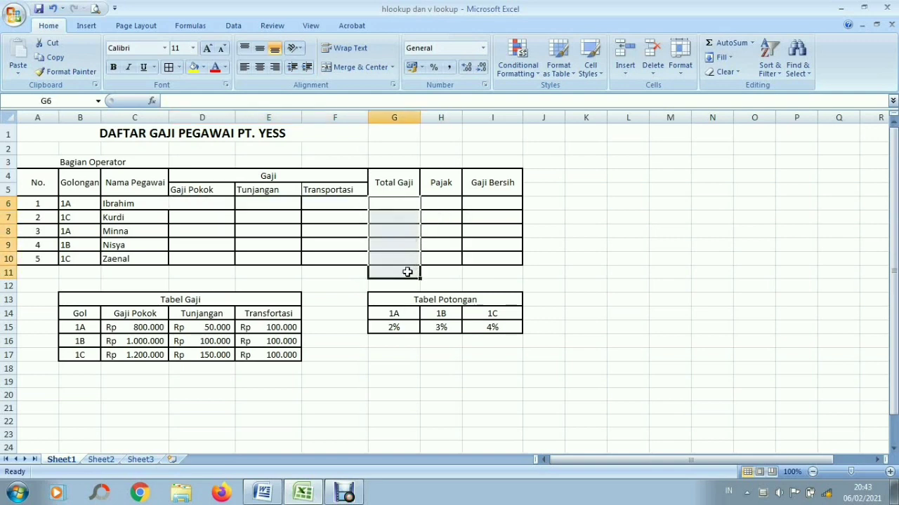
pyautogui.click(408, 273)
pyautogui.write('U')
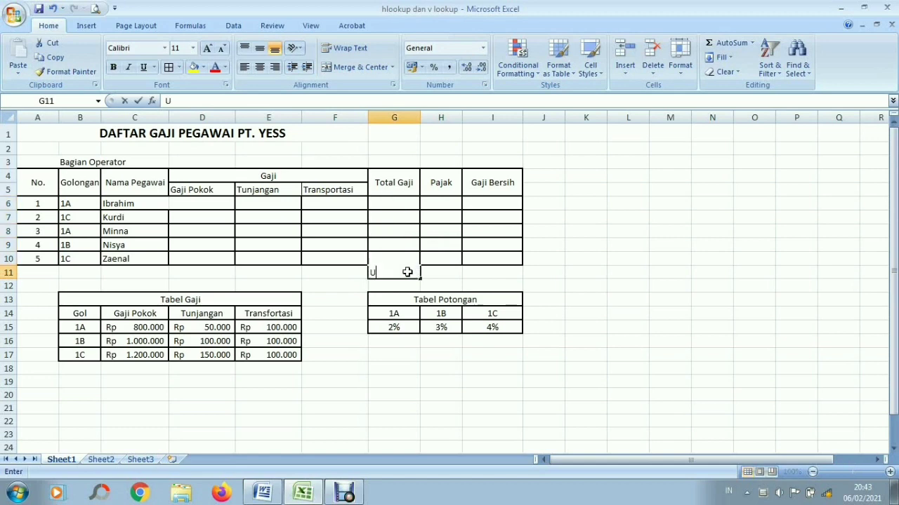
pyautogui.click(491, 187)
pyautogui.moveTo(393, 188); pyautogui.dragTo(437, 188)
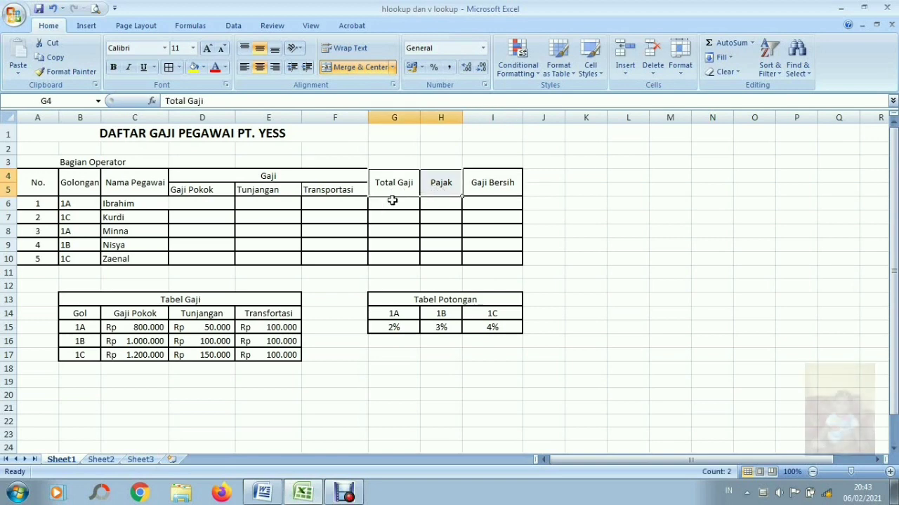
# Step: Compare the Golongan codes in the salary list with the Gol column of Tabel Gaji
pyautogui.click(217, 209)
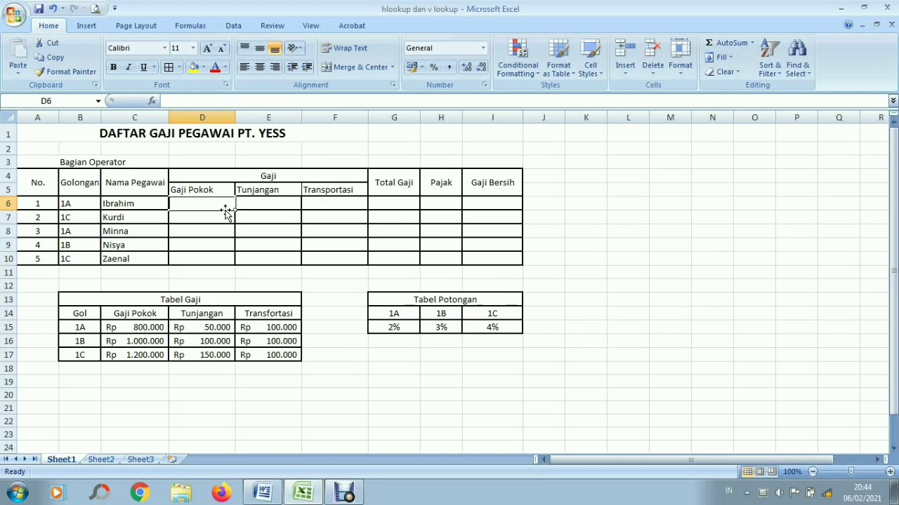
pyautogui.moveTo(70, 202); pyautogui.dragTo(80, 255)
pyautogui.moveTo(84, 315); pyautogui.dragTo(84, 354)
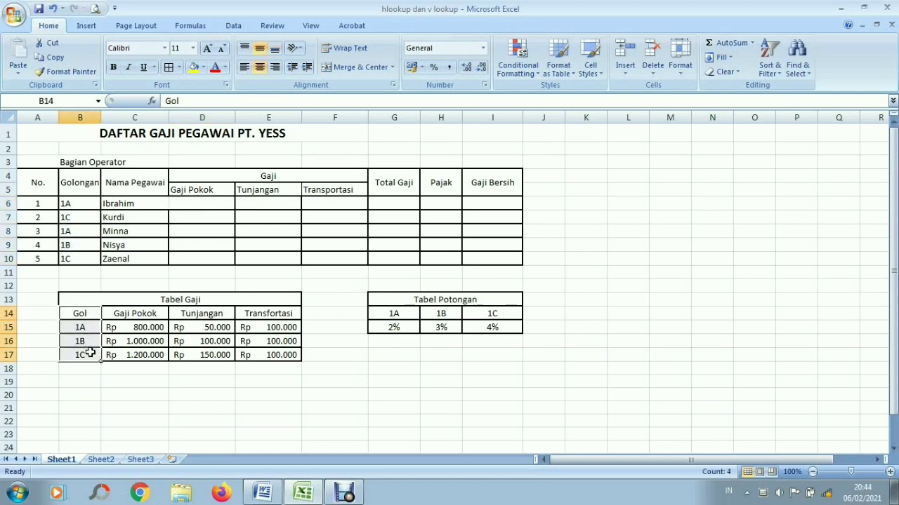
pyautogui.click(190, 203)
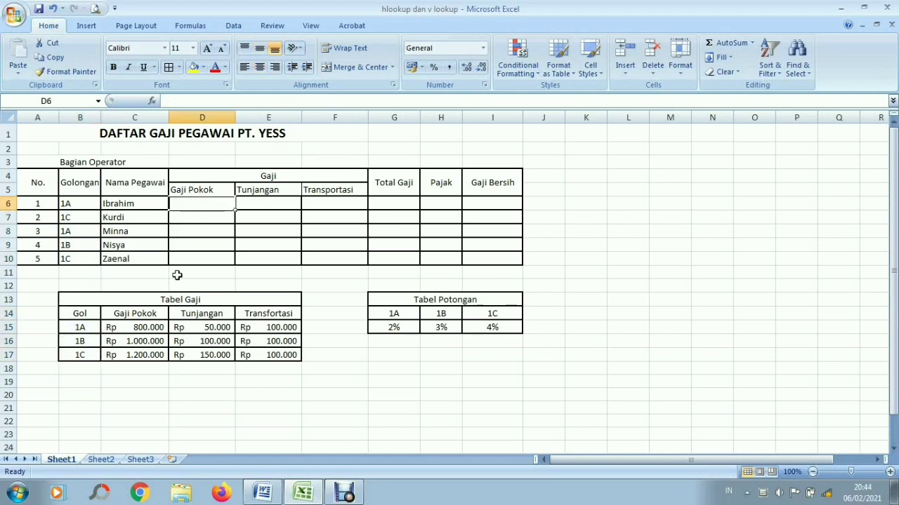
pyautogui.click(88, 330)
pyautogui.moveTo(88, 329); pyautogui.dragTo(86, 354)
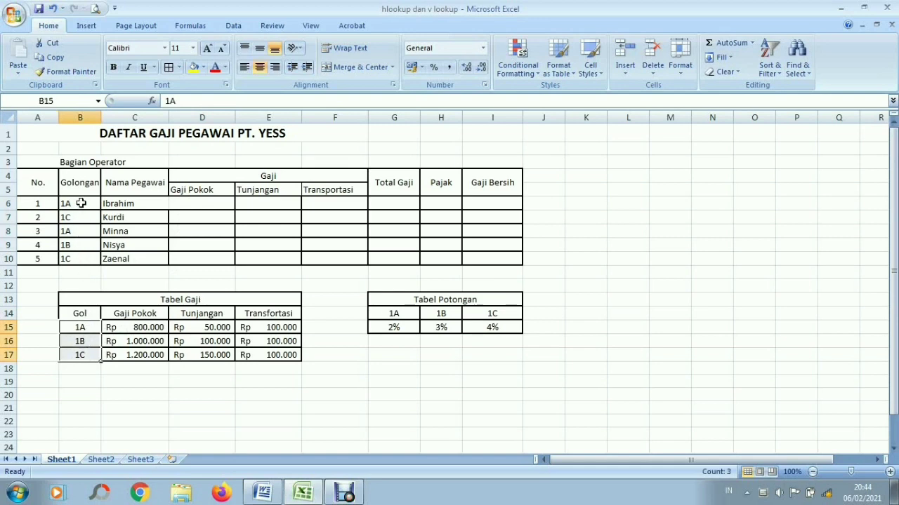
pyautogui.moveTo(81, 204); pyautogui.dragTo(85, 258)
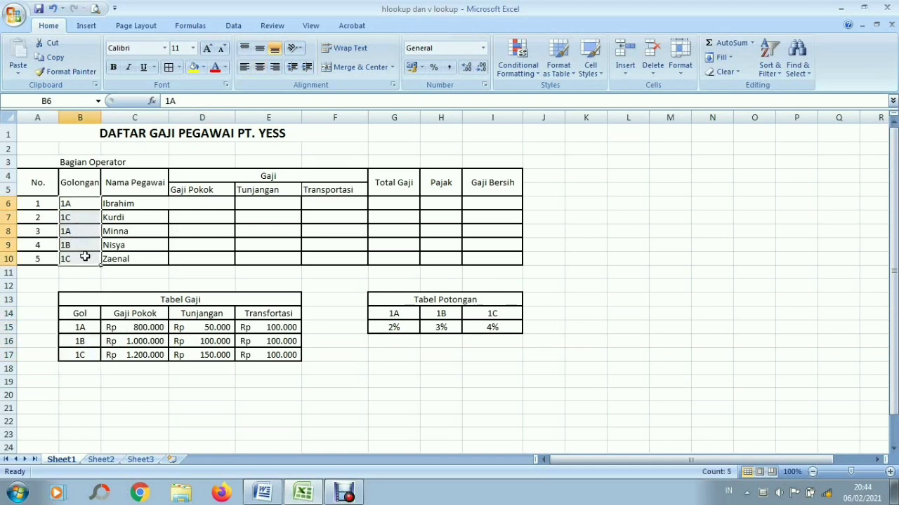
# Step: Enter =VLOOKUP(B6;B14:E17;2) in D6 for the first employee's Gaji Pokok and check it against the Gaji Pokok column of Tabel Gaji
pyautogui.click(182, 207)
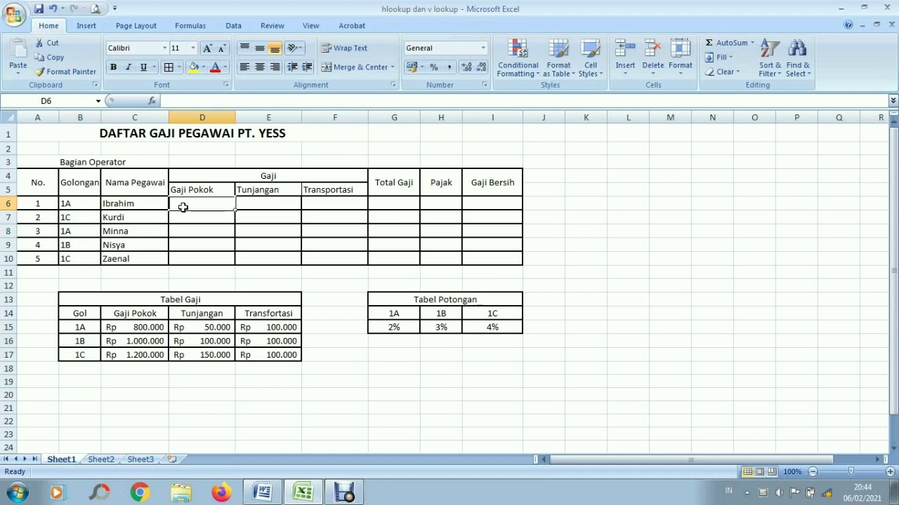
pyautogui.write('=')
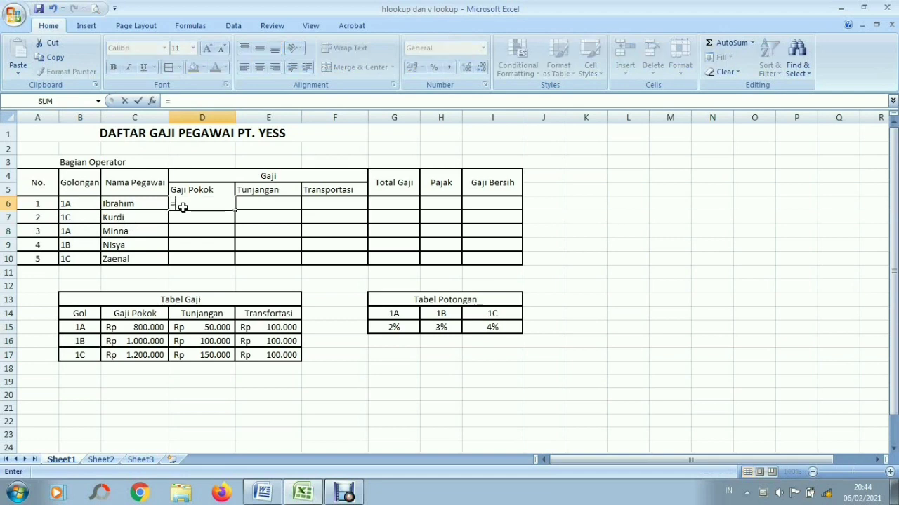
pyautogui.write('VLOOK')
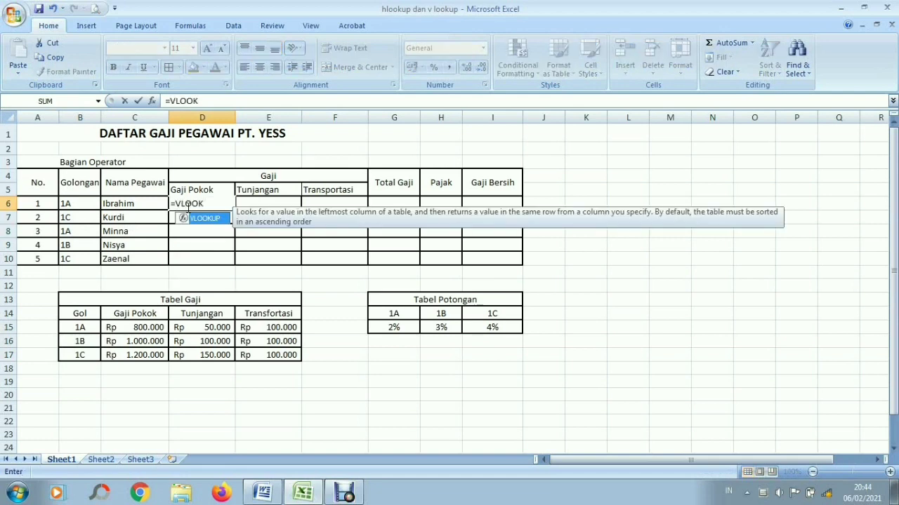
pyautogui.doubleClick(209, 218)
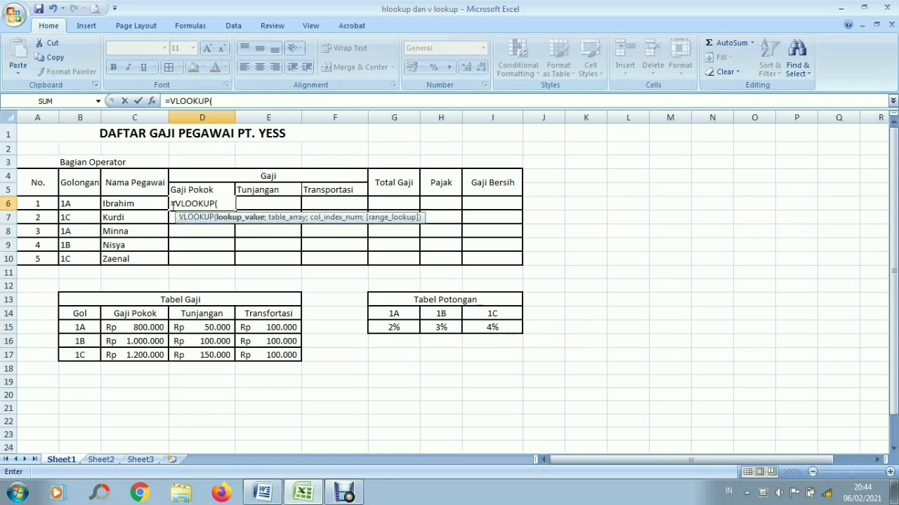
pyautogui.click(84, 205)
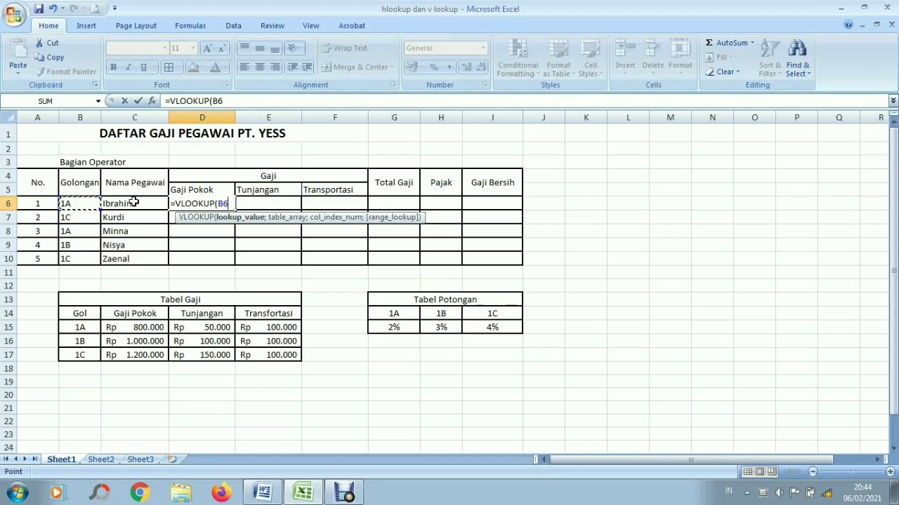
pyautogui.write(';')
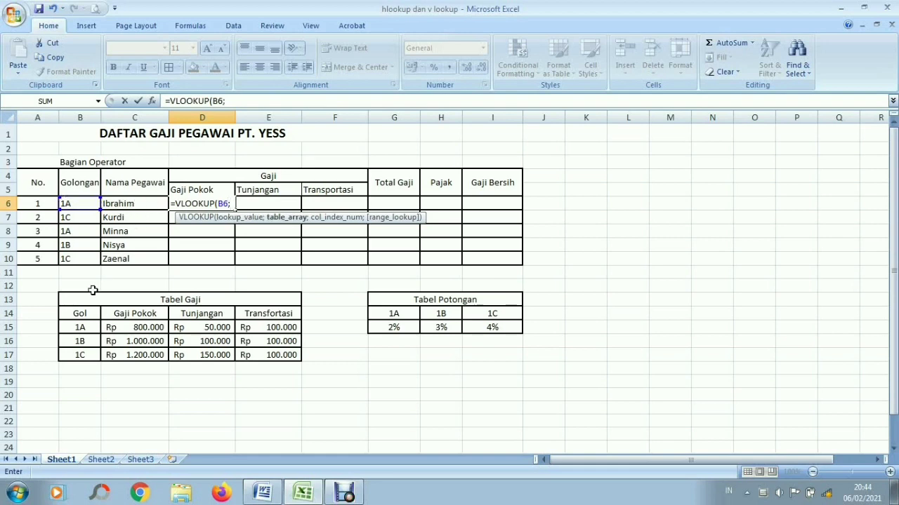
pyautogui.moveTo(78, 312); pyautogui.dragTo(263, 356)
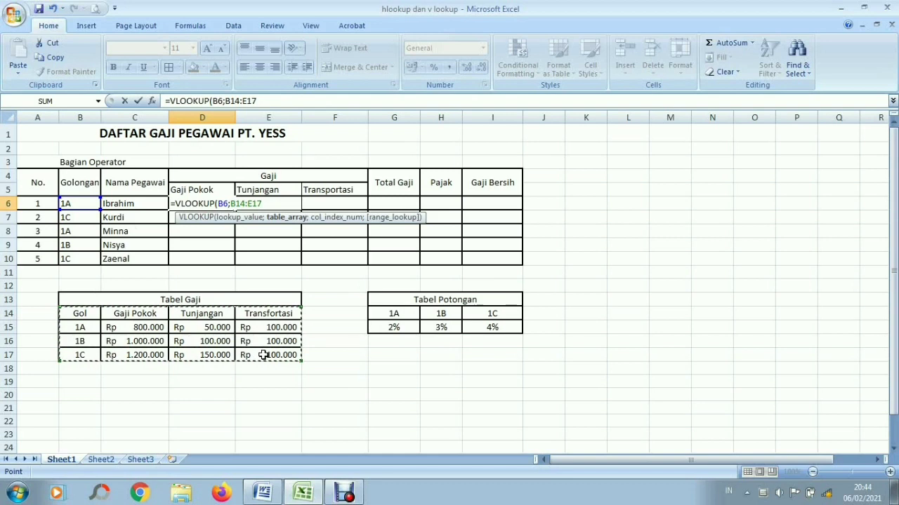
pyautogui.write(';2')
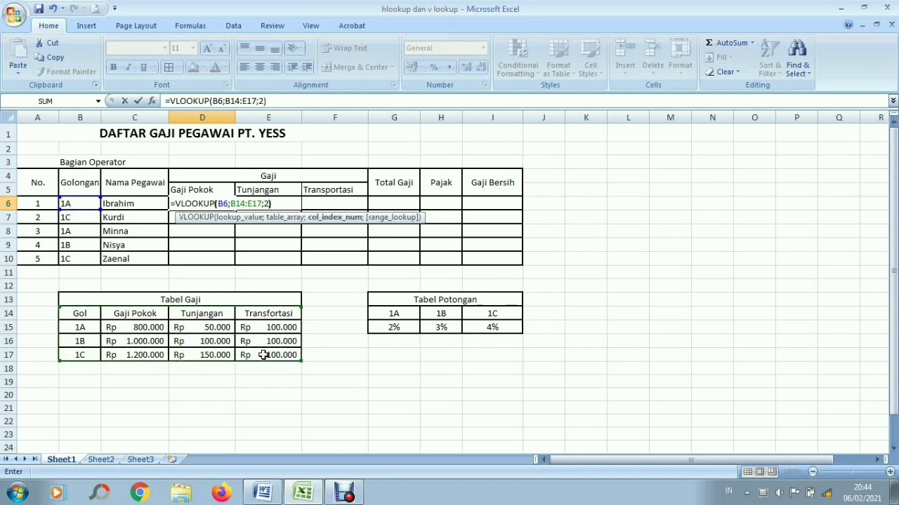
pyautogui.press('Return')
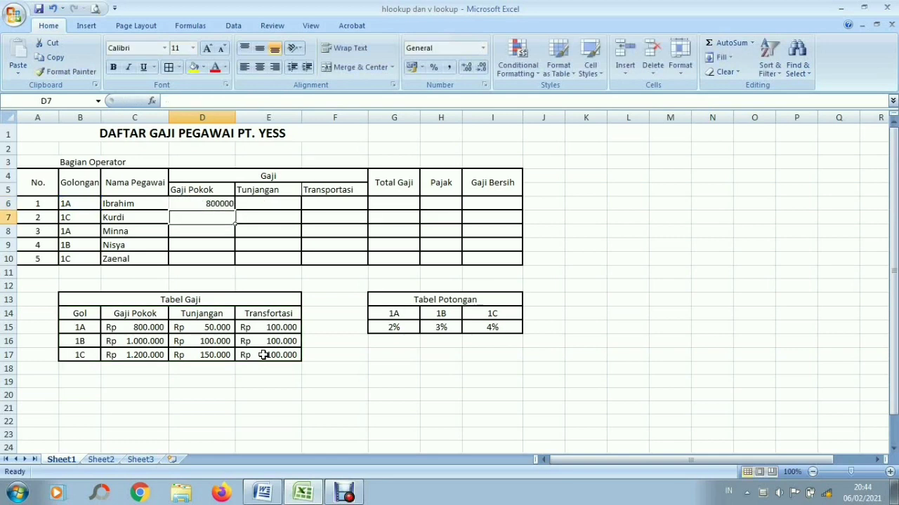
pyautogui.click(210, 201)
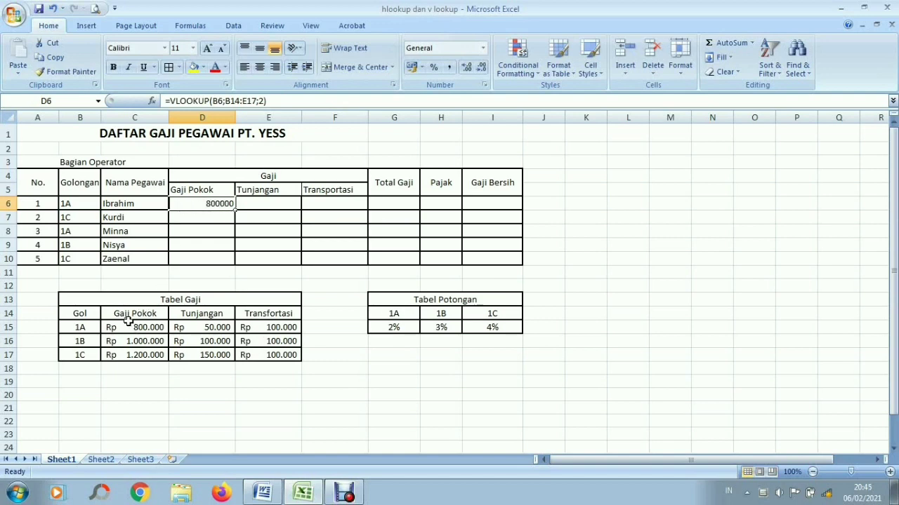
pyautogui.moveTo(125, 314); pyautogui.dragTo(123, 353)
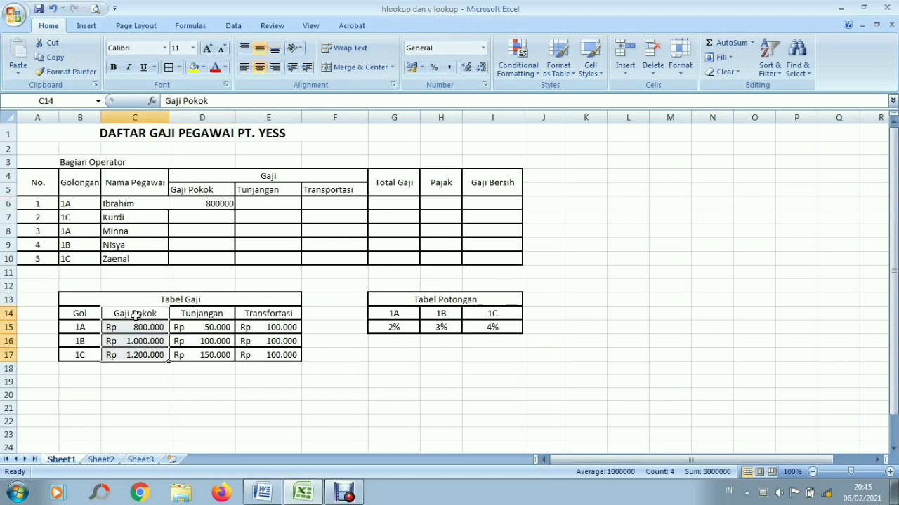
# Step: Enter =VLOOKUP(B7;B14:E17;2) in D7 for the second employee's Gaji Pokok
pyautogui.click(205, 219)
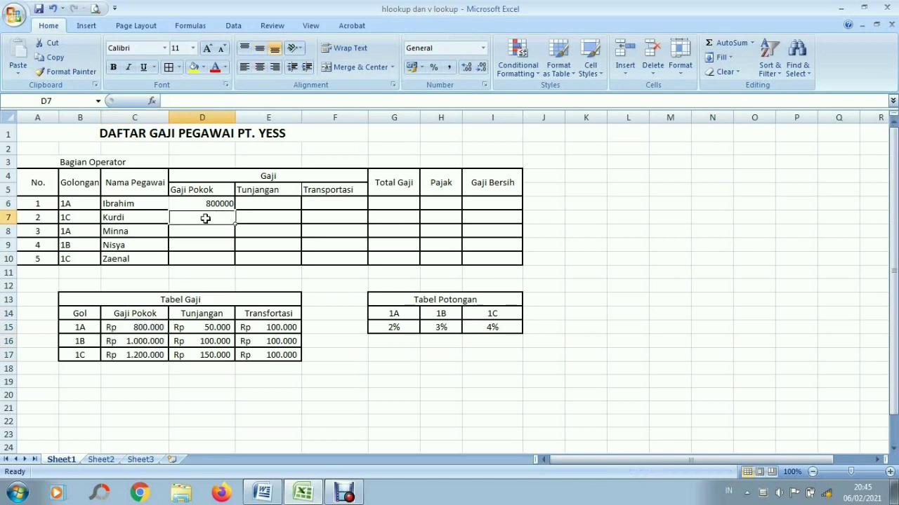
pyautogui.write('=')
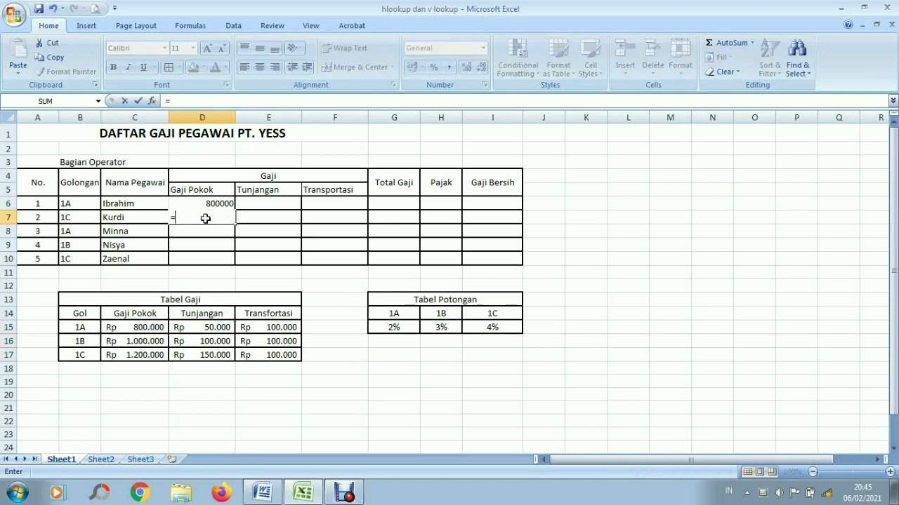
pyautogui.write('VLOO')
pyautogui.doubleClick(209, 232)
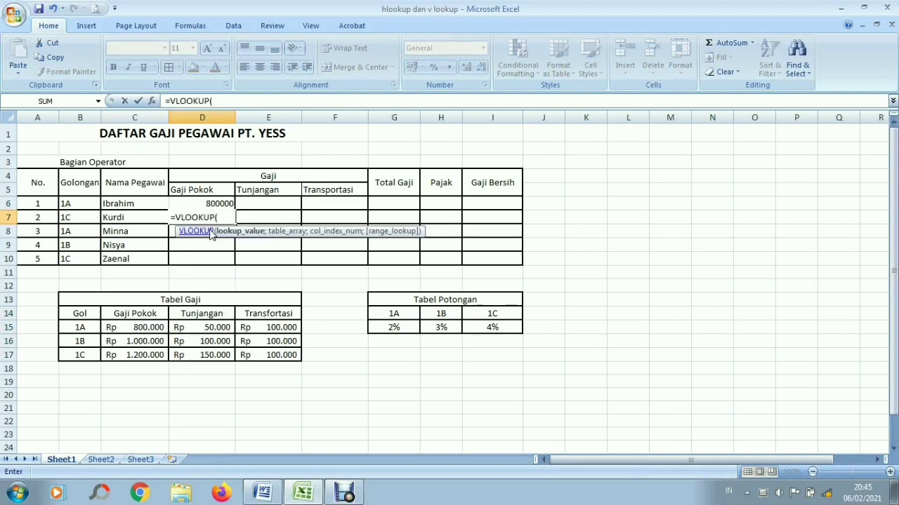
pyautogui.click(79, 219)
pyautogui.write(';')
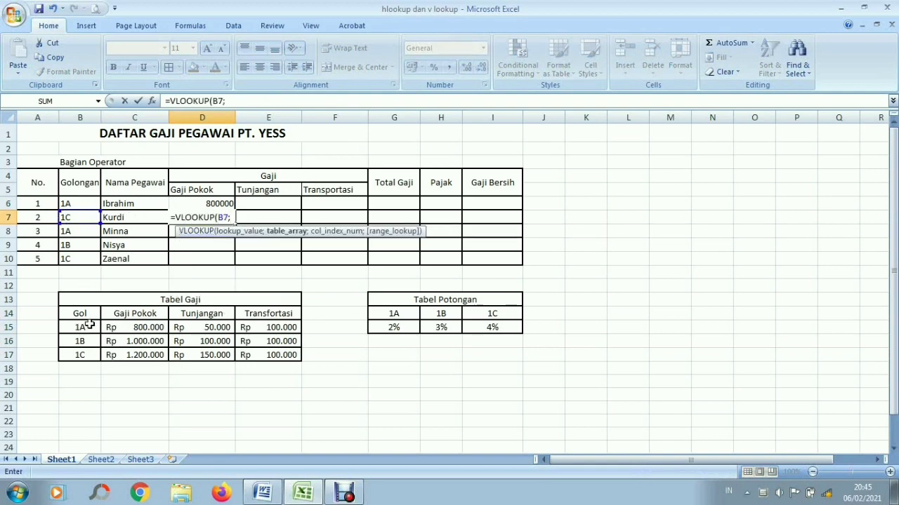
pyautogui.moveTo(79, 313); pyautogui.dragTo(267, 353)
pyautogui.write(';2')
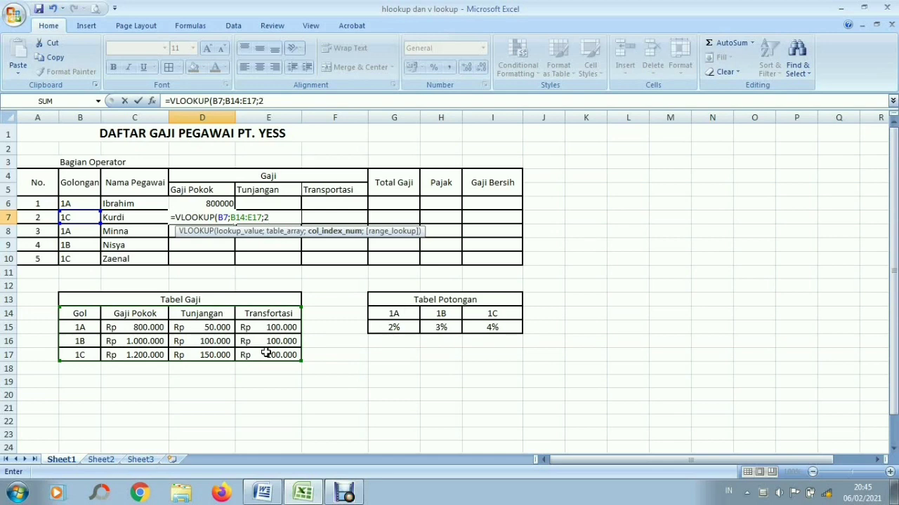
pyautogui.write(')')
pyautogui.press('Return')
# Step: Enter =VLOOKUP(B8;B14:E17;2) in D8 for the third employee's Gaji Pokok
pyautogui.write('=')
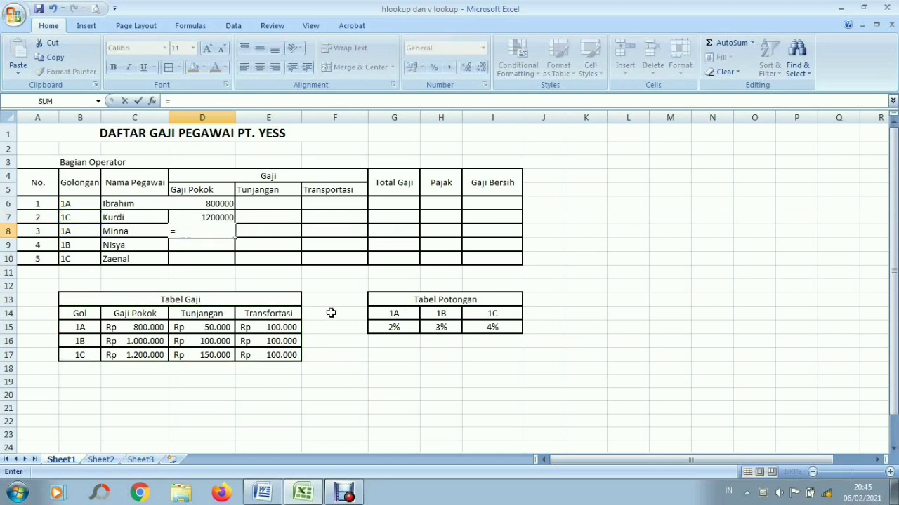
pyautogui.write('vl')
pyautogui.press('Tab')
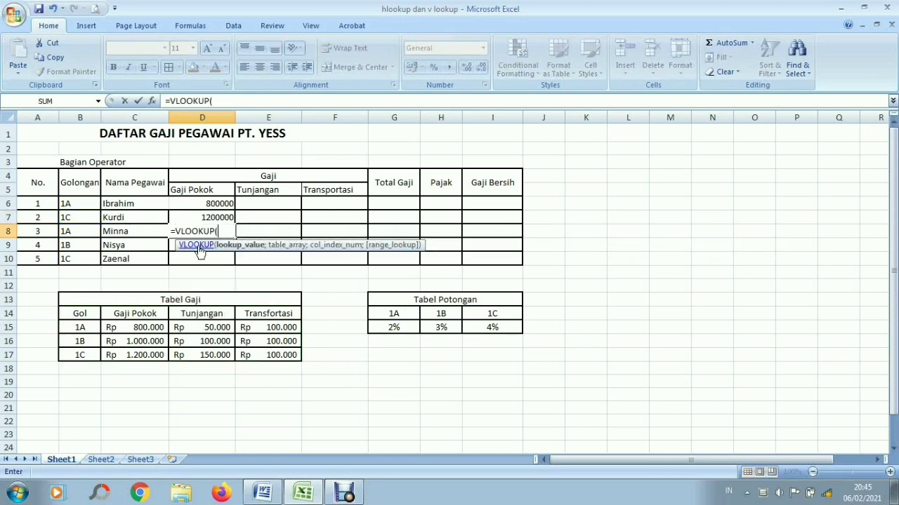
pyautogui.click(80, 231)
pyautogui.write(';')
pyautogui.moveTo(79, 314); pyautogui.dragTo(290, 356)
pyautogui.write(';2')
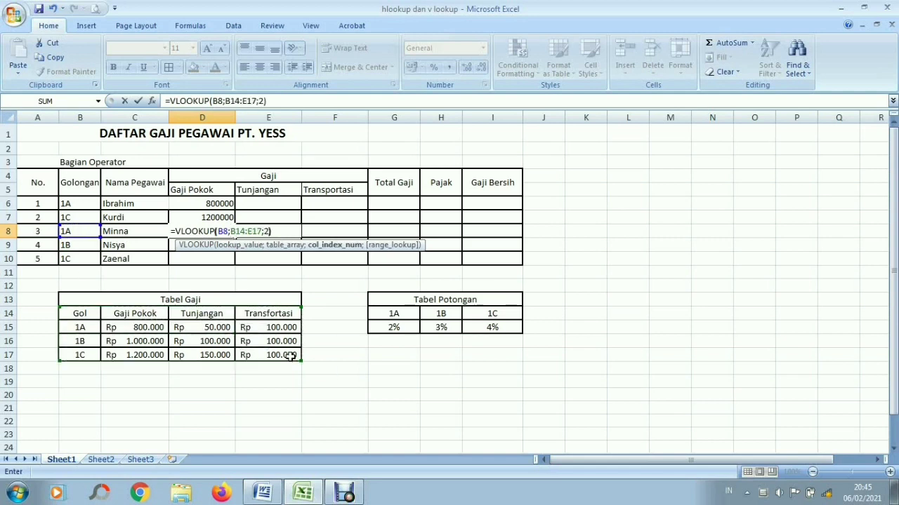
pyautogui.press('Return')
# Step: Enter =VLOOKUP(B9;B14:E17;2) in D9 for the fourth employee's Gaji Pokok
pyautogui.write('=VLOO')
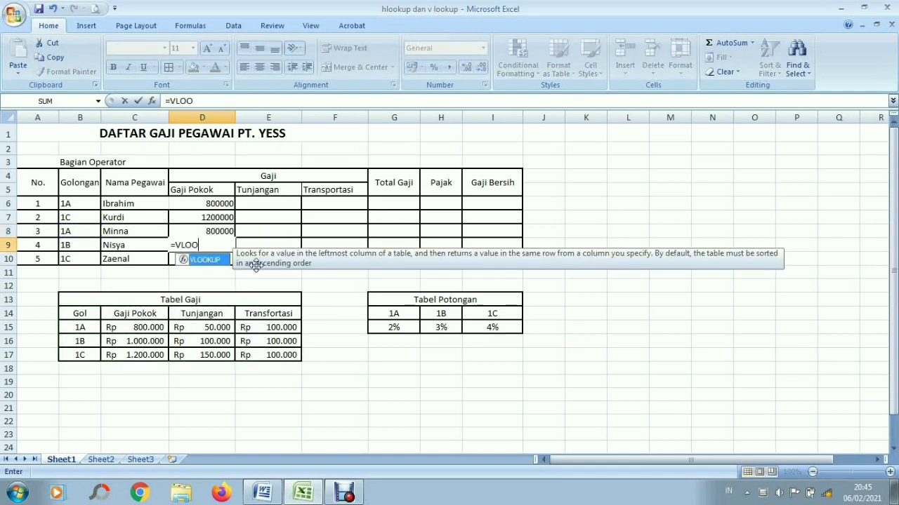
pyautogui.press('Tab')
pyautogui.click(74, 245)
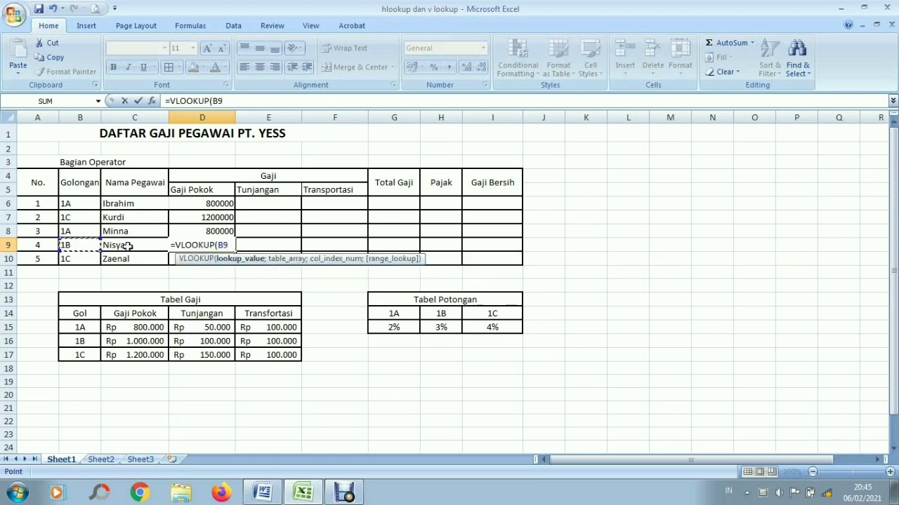
pyautogui.write(';')
pyautogui.moveTo(80, 314); pyautogui.dragTo(263, 353)
pyautogui.write(';2)')
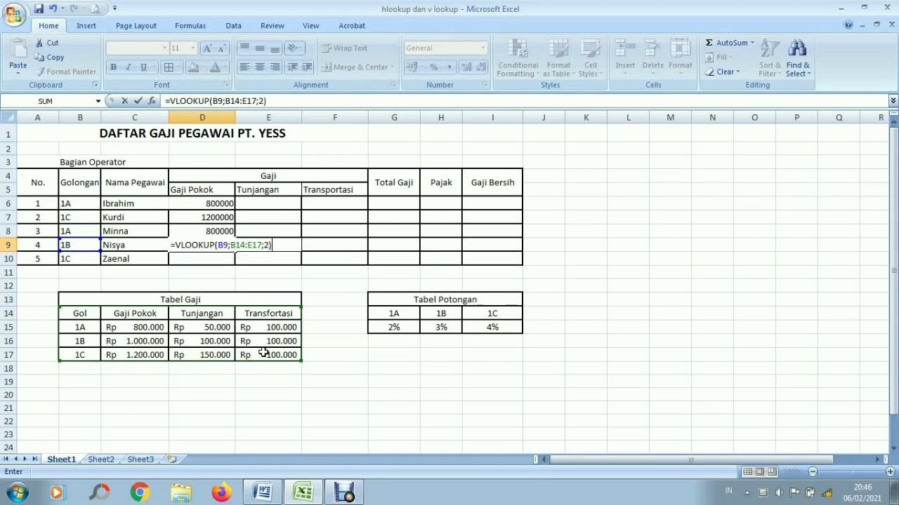
pyautogui.press('Return')
# Step: Enter =VLOOKUP(B10;B14:E17;2) in D10 for the fifth employee's Gaji Pokok
pyautogui.write('=')
pyautogui.click(85, 261)
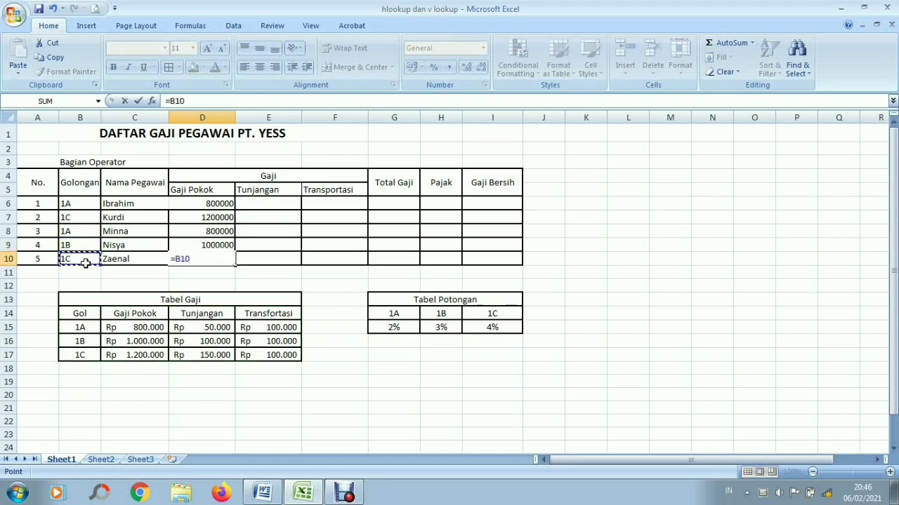
pyautogui.press('BackSpace')
pyautogui.press('BackSpace')
pyautogui.press('BackSpace')
pyautogui.write('VLO')
pyautogui.doubleClick(205, 274)
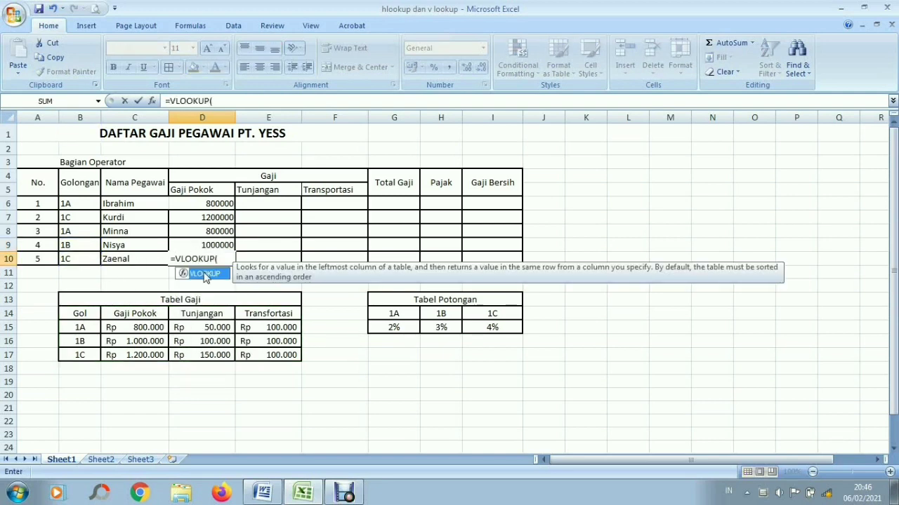
pyautogui.click(67, 259)
pyautogui.write(';')
pyautogui.moveTo(82, 314); pyautogui.dragTo(280, 354)
pyautogui.write(';2')
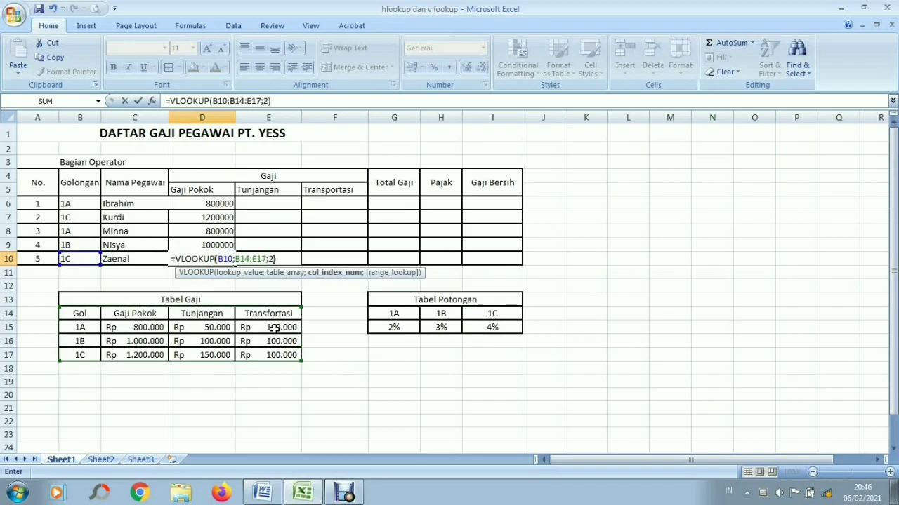
pyautogui.press('Return')
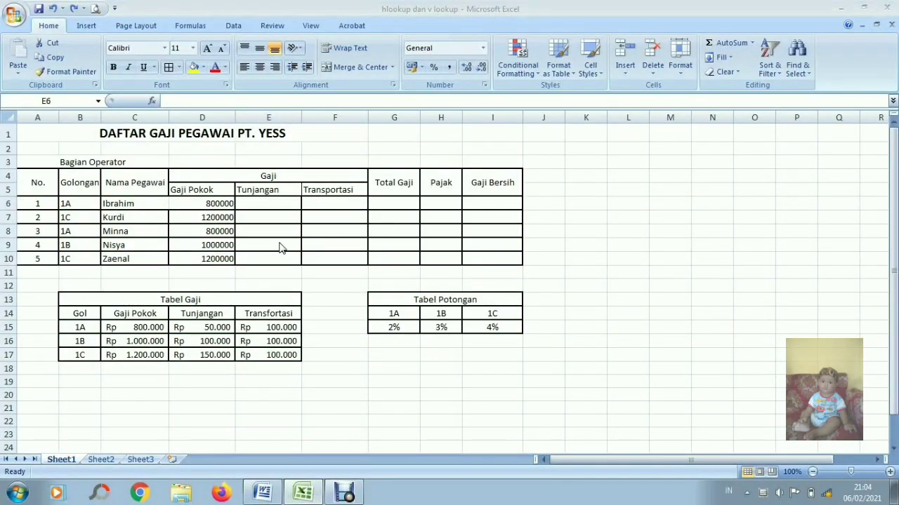
# Step: Review the filled Gaji Pokok column and center the Tunjangan heading in E5 horizontally
pyautogui.moveTo(223, 193); pyautogui.dragTo(220, 259)
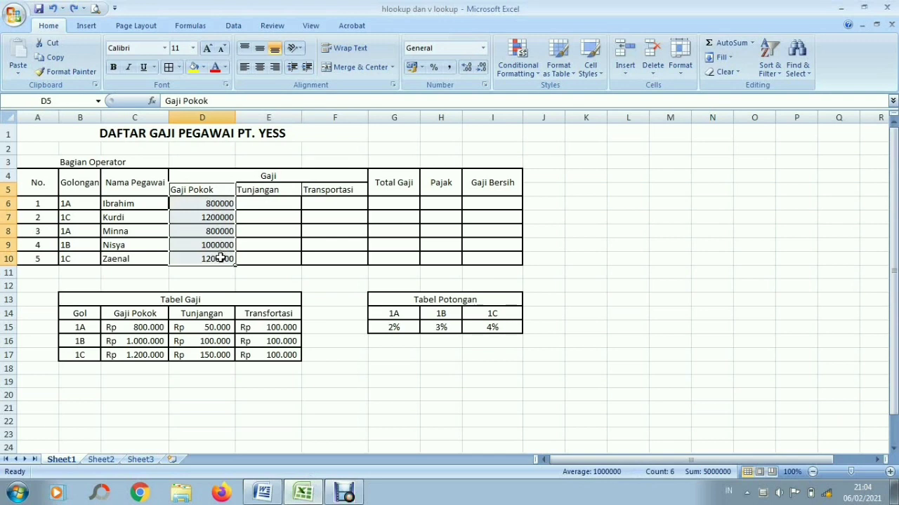
pyautogui.click(251, 191)
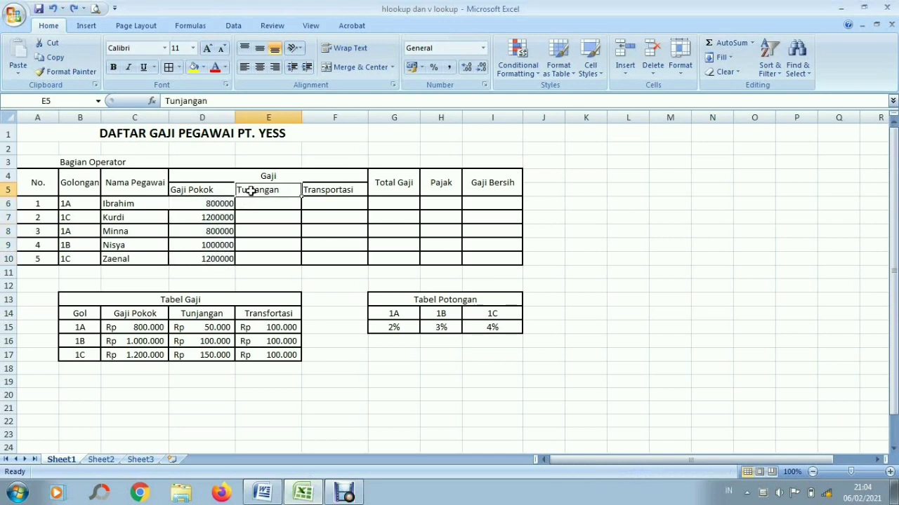
pyautogui.click(262, 70)
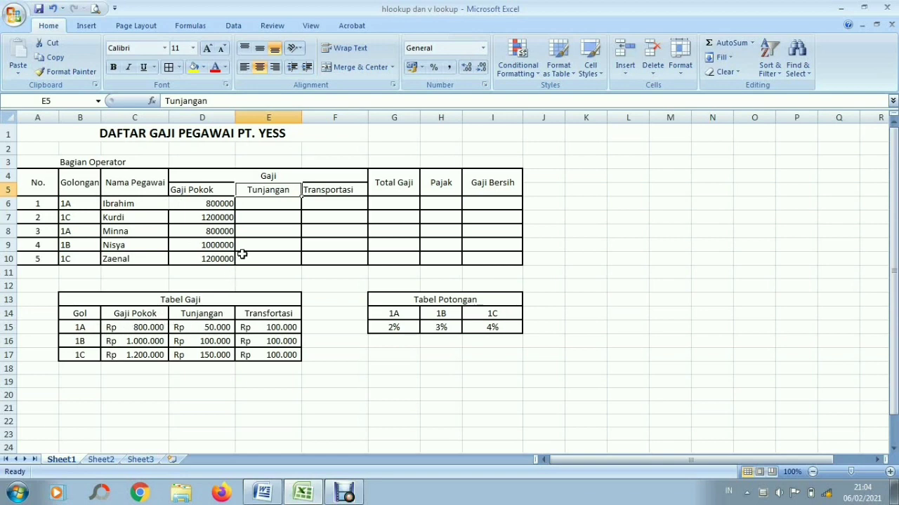
# Step: Enter =VLOOKUP(B6;B14:E17;3) in E6 for the first employee's Tunjangan and check the cell
pyautogui.click(264, 203)
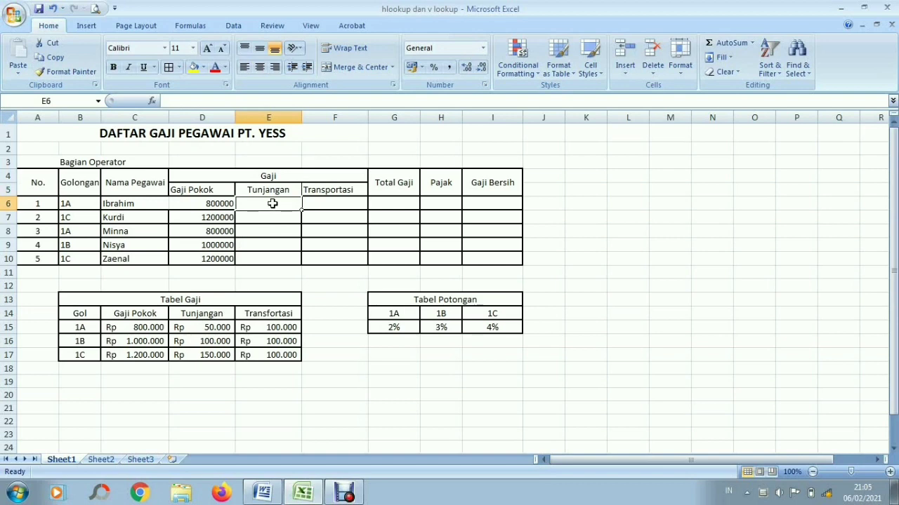
pyautogui.write('=v')
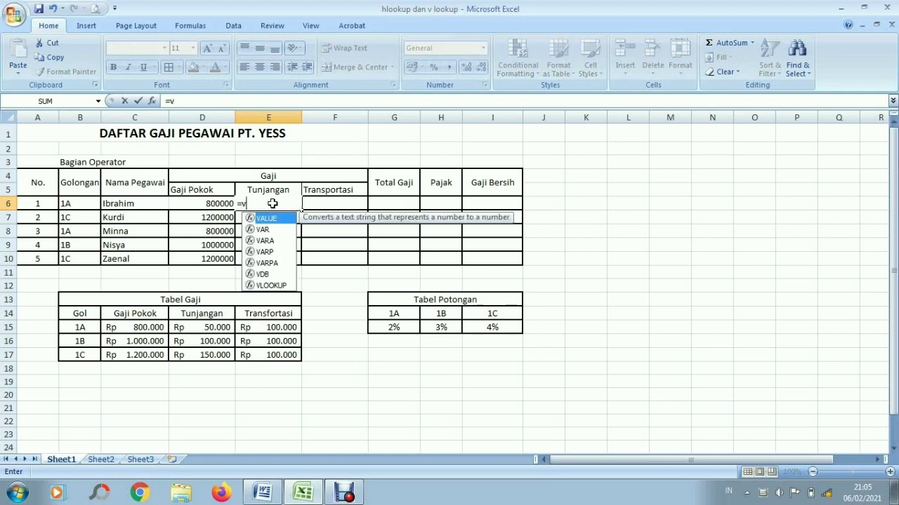
pyautogui.write('l')
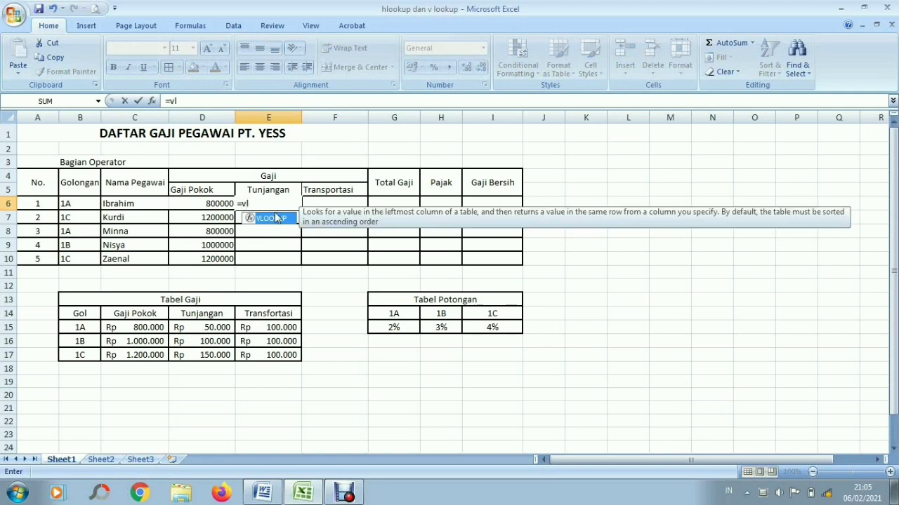
pyautogui.doubleClick(276, 219)
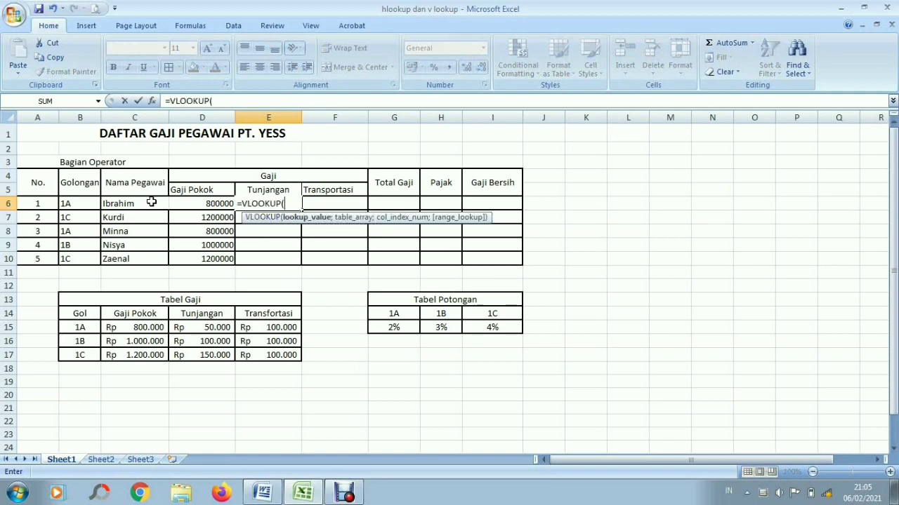
pyautogui.click(85, 203)
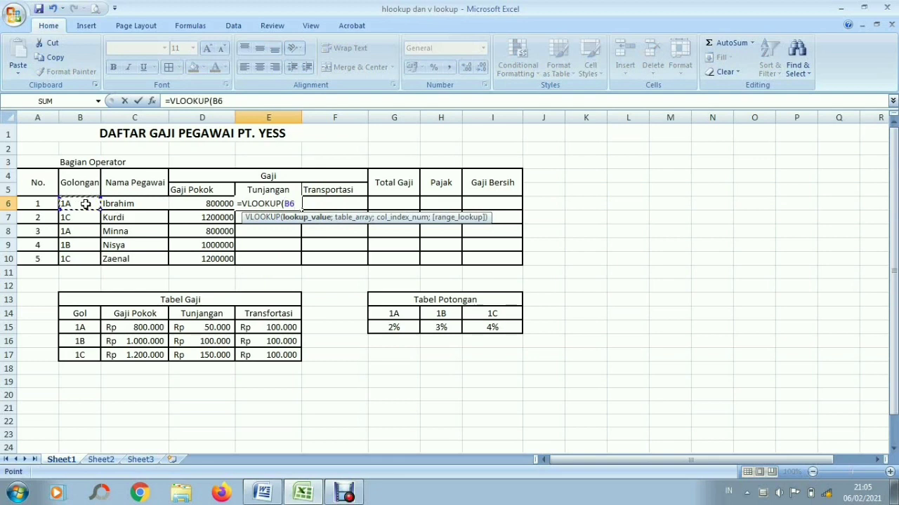
pyautogui.write(';')
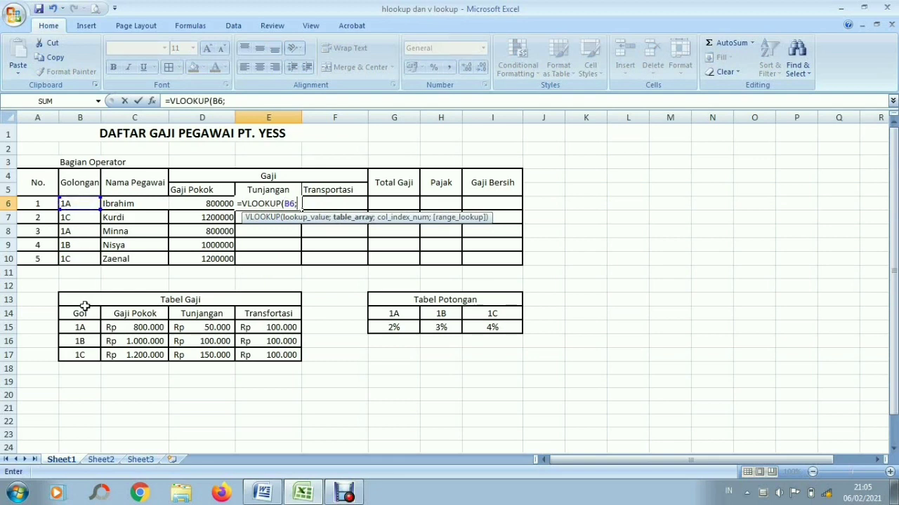
pyautogui.moveTo(81, 309); pyautogui.dragTo(272, 355)
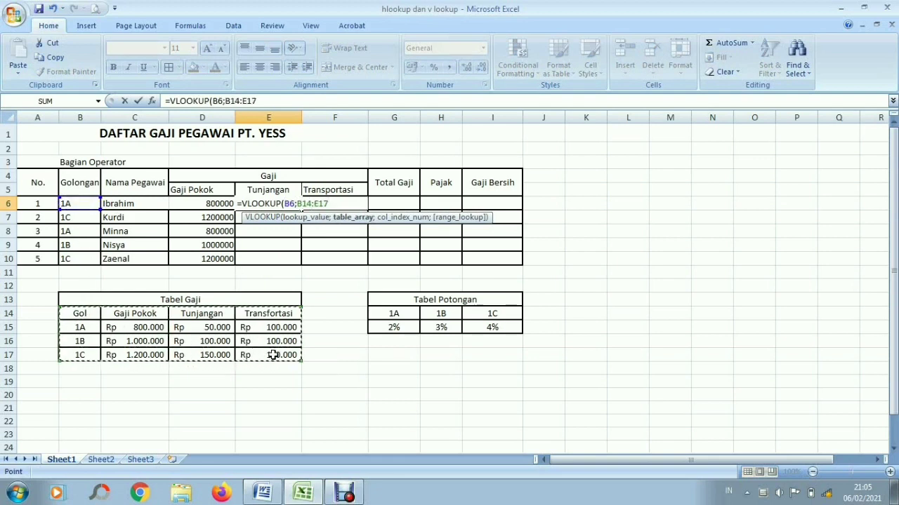
pyautogui.write(';')
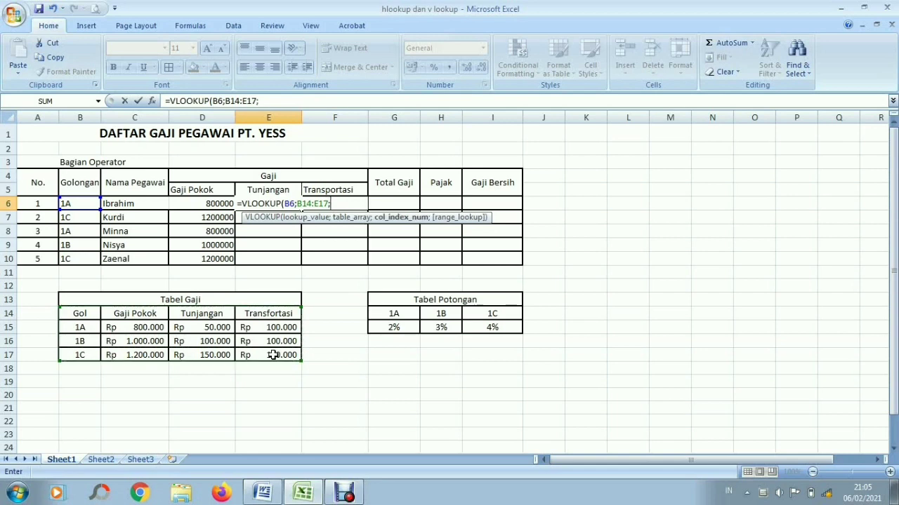
pyautogui.write('3')
pyautogui.write(')')
pyautogui.press('Return')
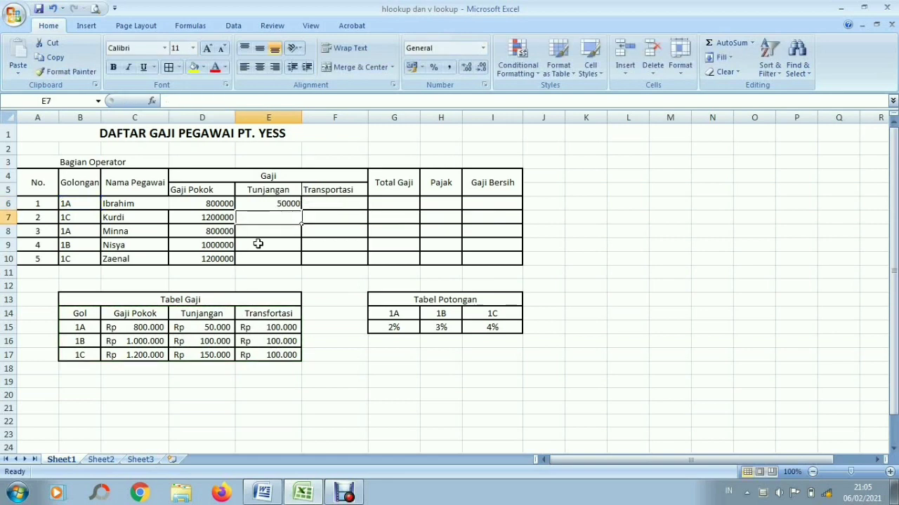
pyautogui.click(286, 204)
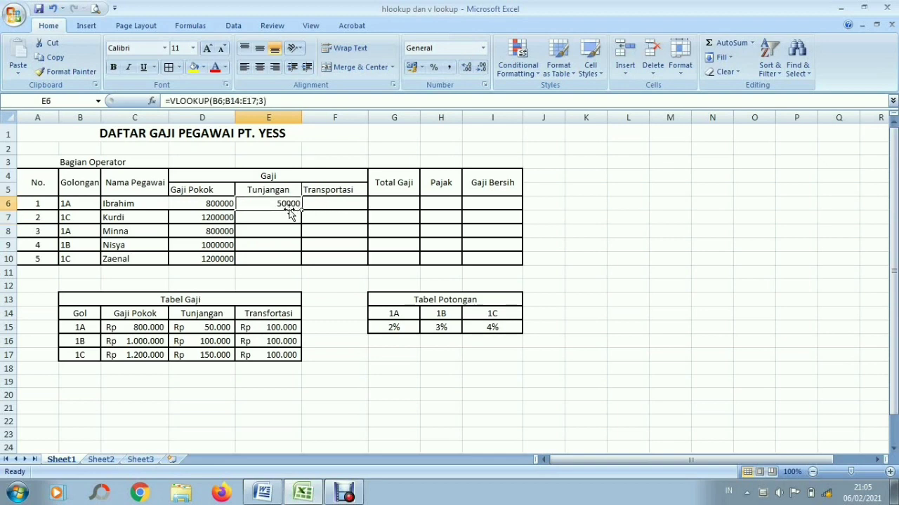
# Step: Enter =VLOOKUP(B7;B14:E17;3) in E7 for the second employee's Tunjangan
pyautogui.click(290, 216)
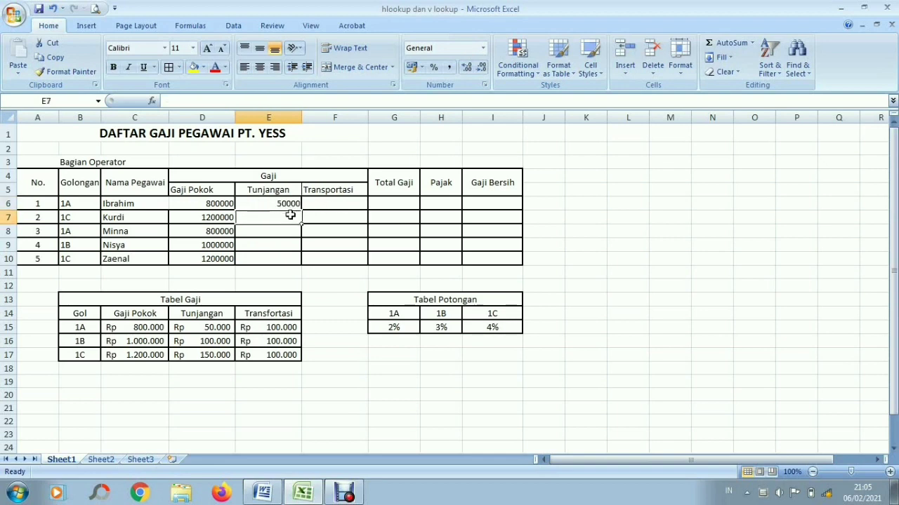
pyautogui.write('=')
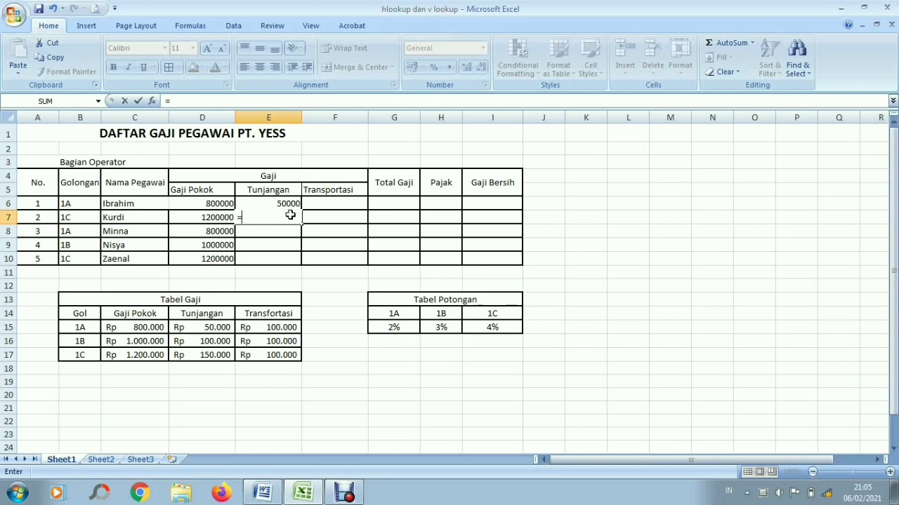
pyautogui.write('l')
pyautogui.press('BackSpace')
pyautogui.write('vloo')
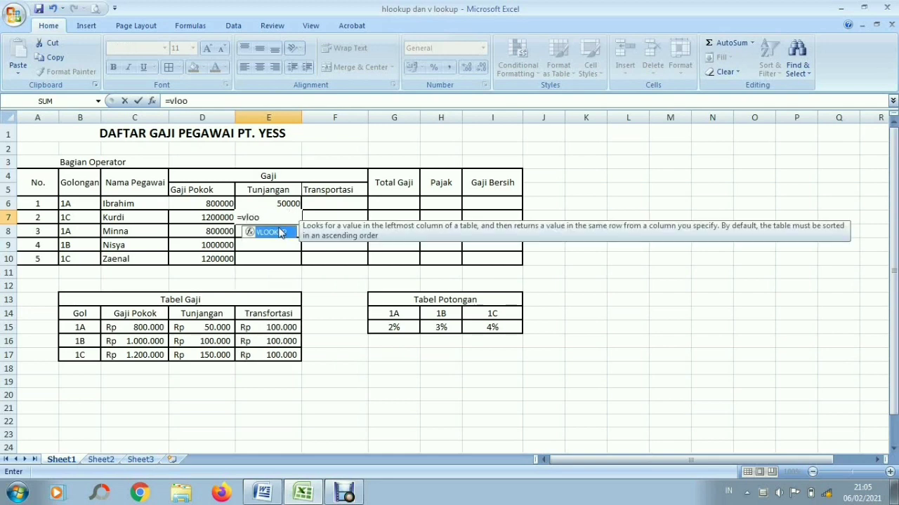
pyautogui.doubleClick(280, 232)
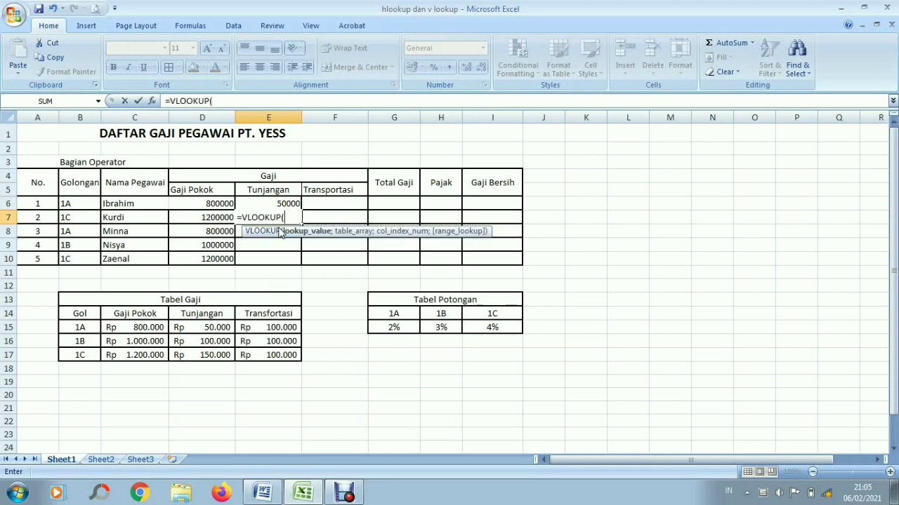
pyautogui.click(90, 217)
pyautogui.write(';')
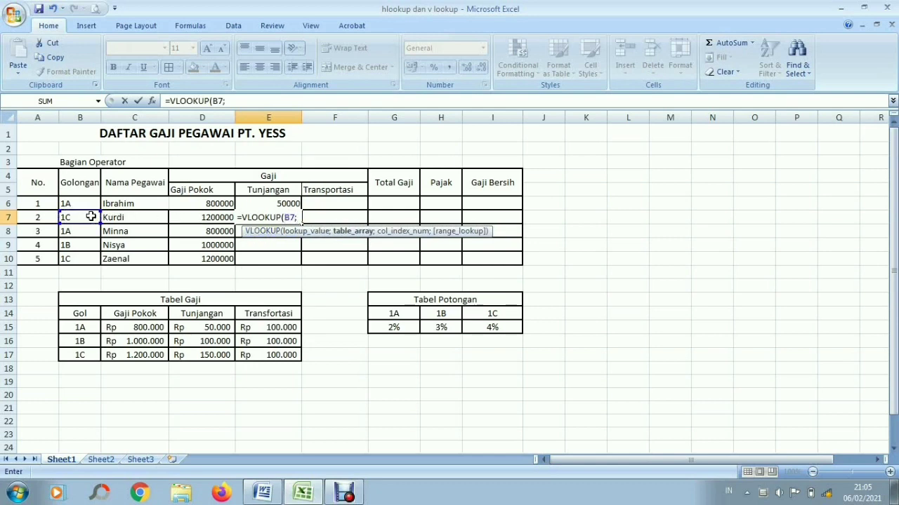
pyautogui.moveTo(89, 309); pyautogui.dragTo(260, 353)
pyautogui.write(';3')
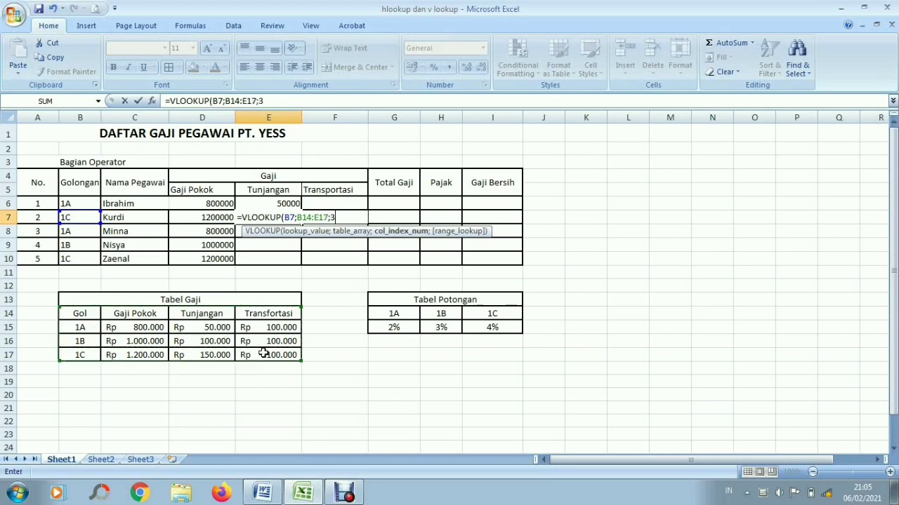
pyautogui.press('Return')
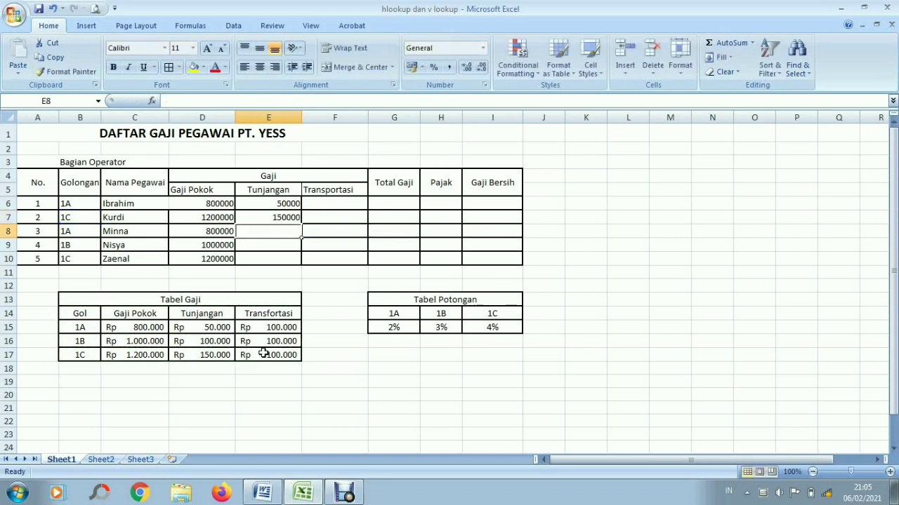
# Step: Enter =VLOOKUP(B8;B14:E17;3) in E8 for the third employee's Tunjangan
pyautogui.write('=vl')
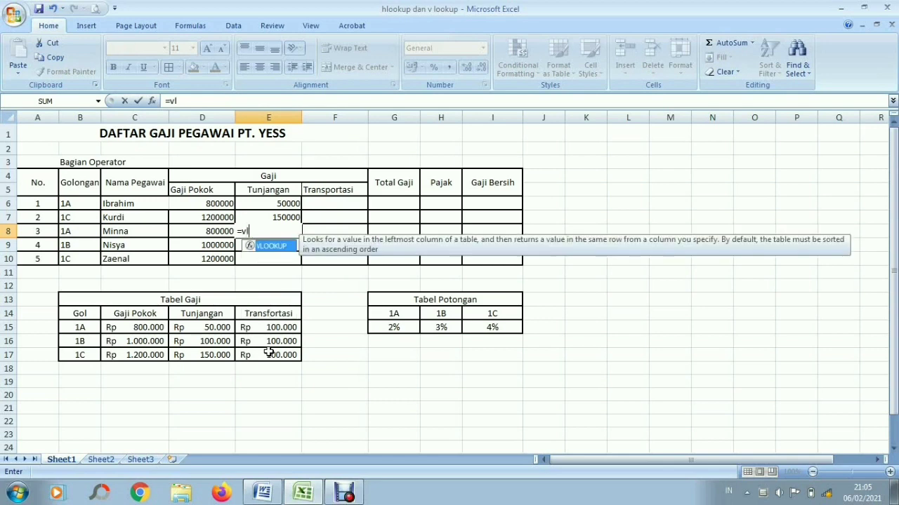
pyautogui.doubleClick(261, 247)
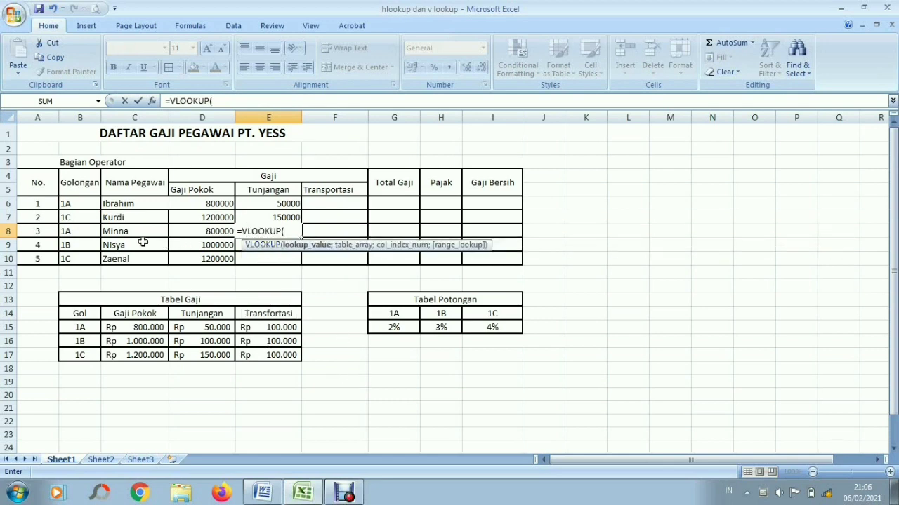
pyautogui.click(90, 235)
pyautogui.write(';')
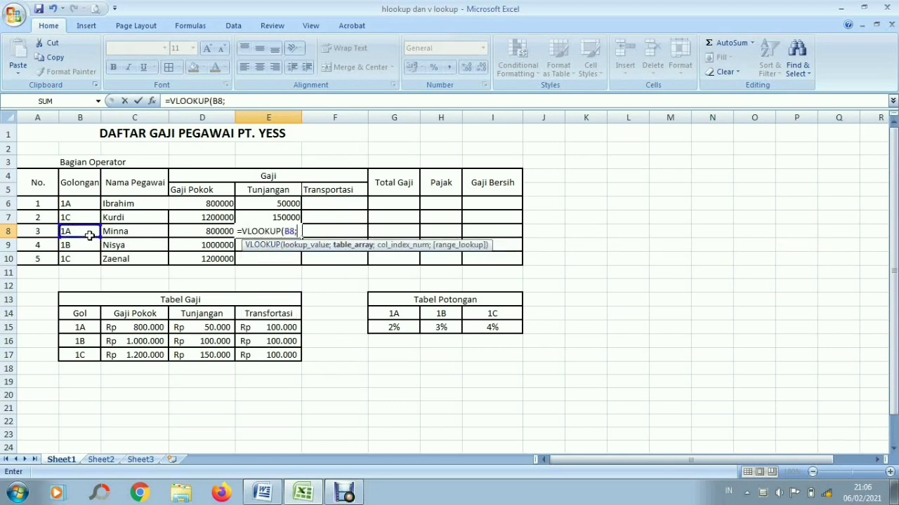
pyautogui.moveTo(79, 313); pyautogui.dragTo(268, 354)
pyautogui.write(';2')
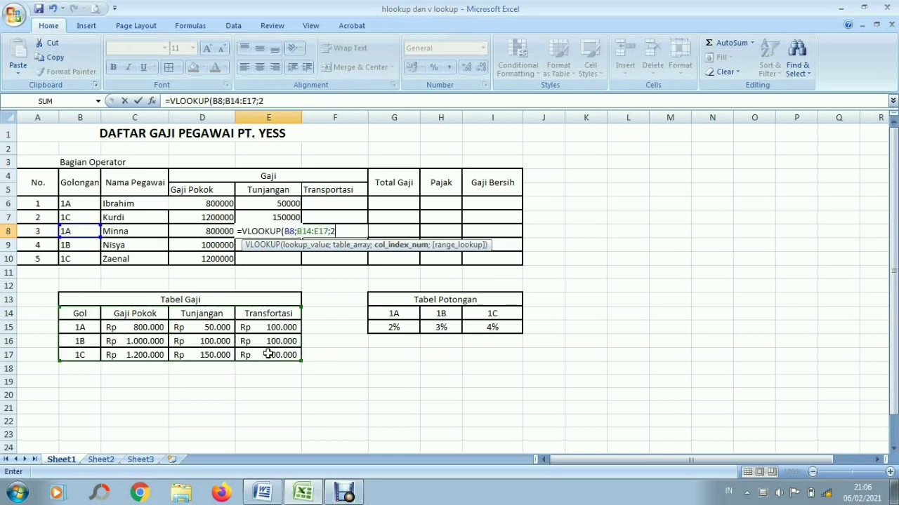
pyautogui.press('BackSpace')
pyautogui.write('3)')
pyautogui.press('Return')
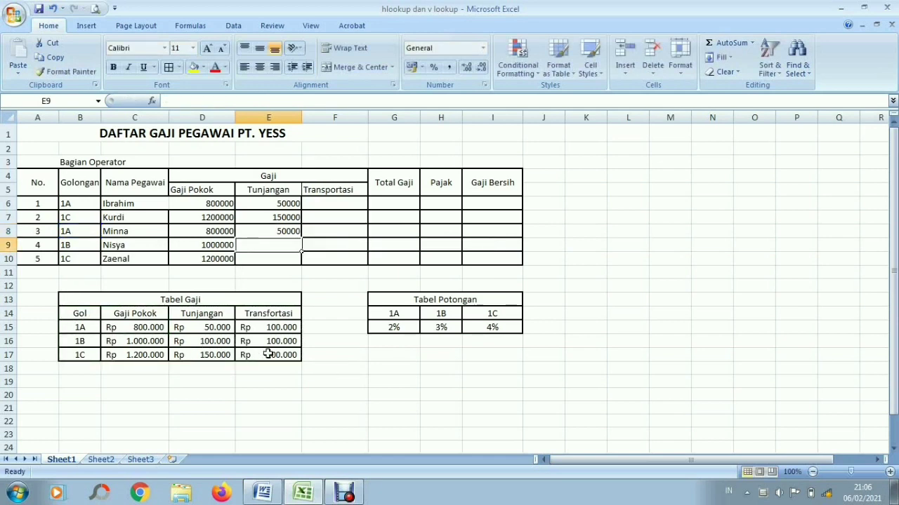
# Step: Enter =VLOOKUP(B9;B14:E17;3) in E9 for the fourth employee's Tunjangan
pyautogui.write('=vl')
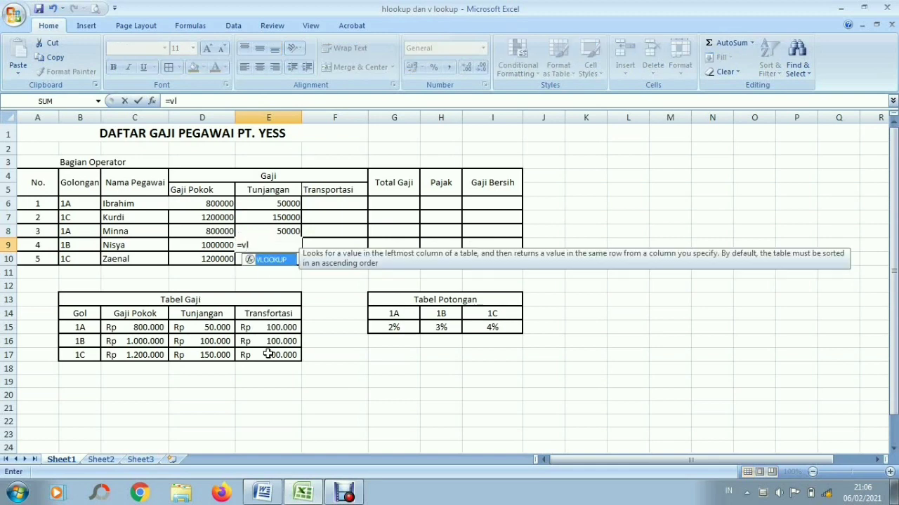
pyautogui.doubleClick(280, 261)
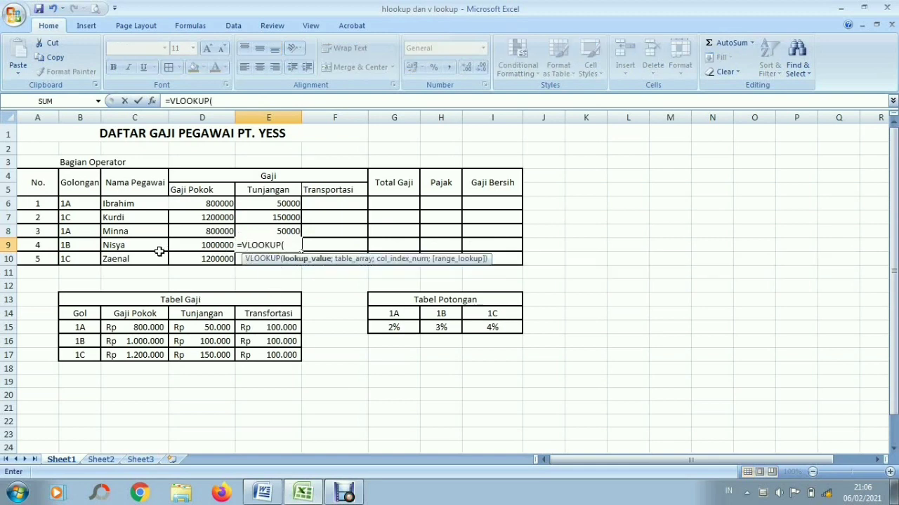
pyautogui.click(73, 244)
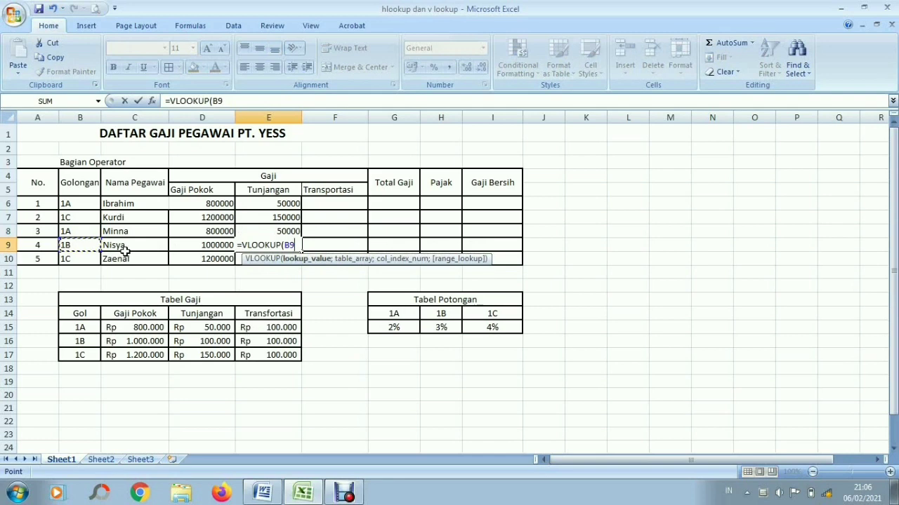
pyautogui.write(';')
pyautogui.moveTo(80, 315); pyautogui.dragTo(315, 320)
pyautogui.write(';')
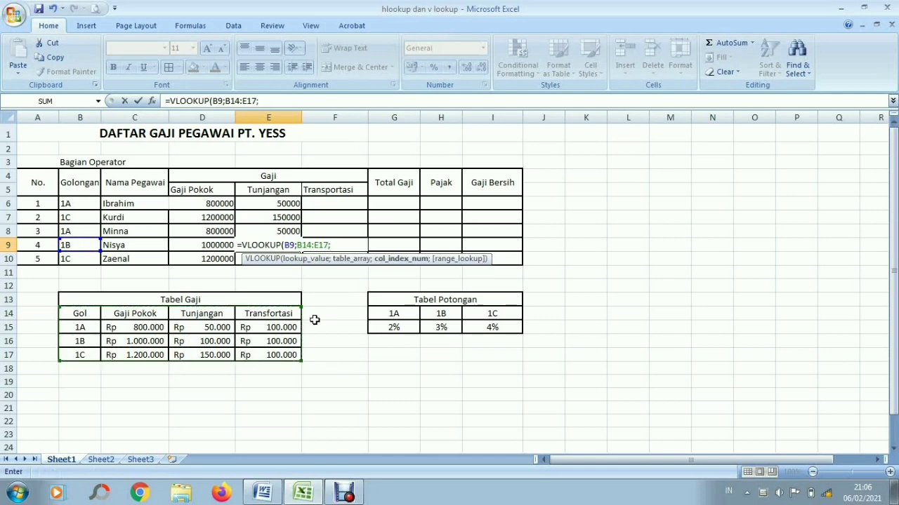
pyautogui.write('3)')
pyautogui.press('Return')
# Step: Enter =VLOOKUP(B10;B14:E17;3) in E10 for the fifth employee's Tunjangan
pyautogui.write('=vl')
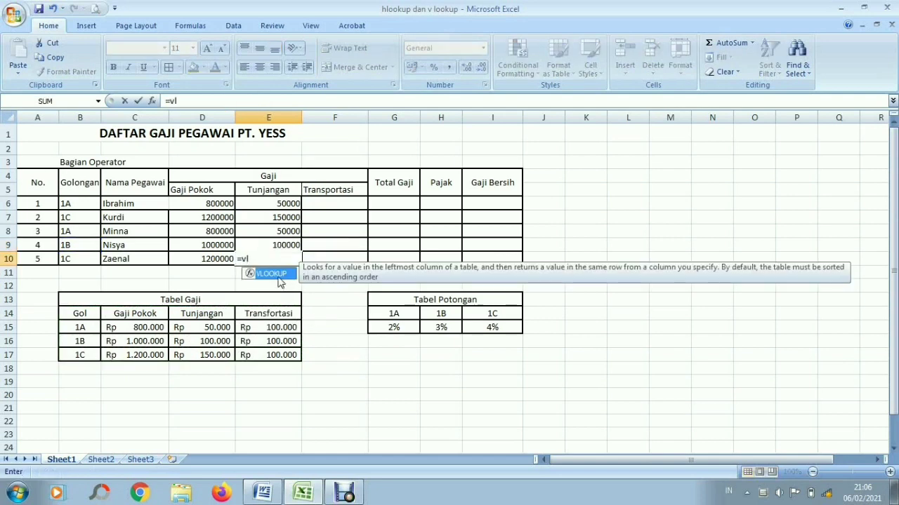
pyautogui.press('Tab')
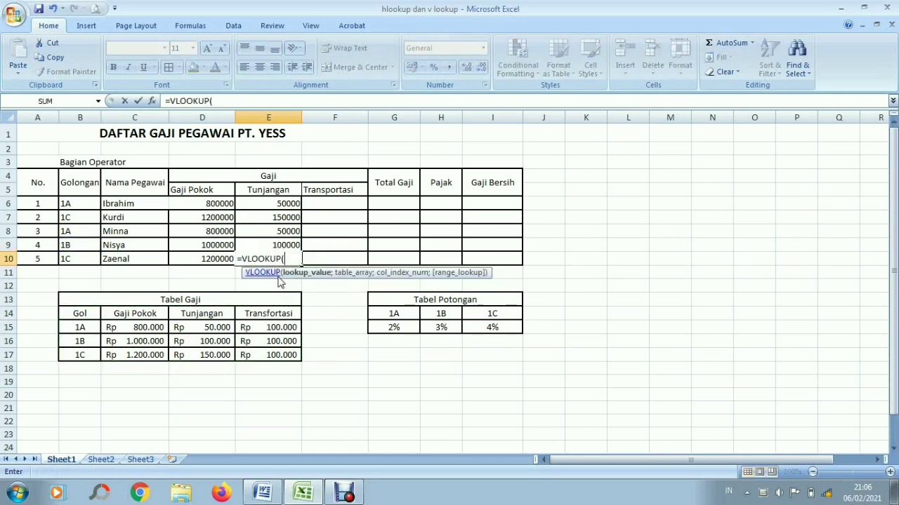
pyautogui.click(86, 257)
pyautogui.write(';')
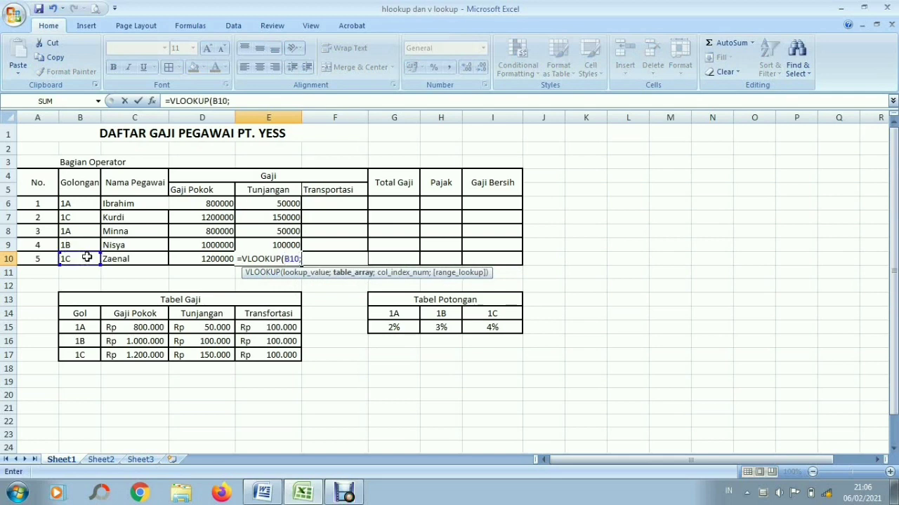
pyautogui.moveTo(79, 314); pyautogui.dragTo(251, 352)
pyautogui.write(';')
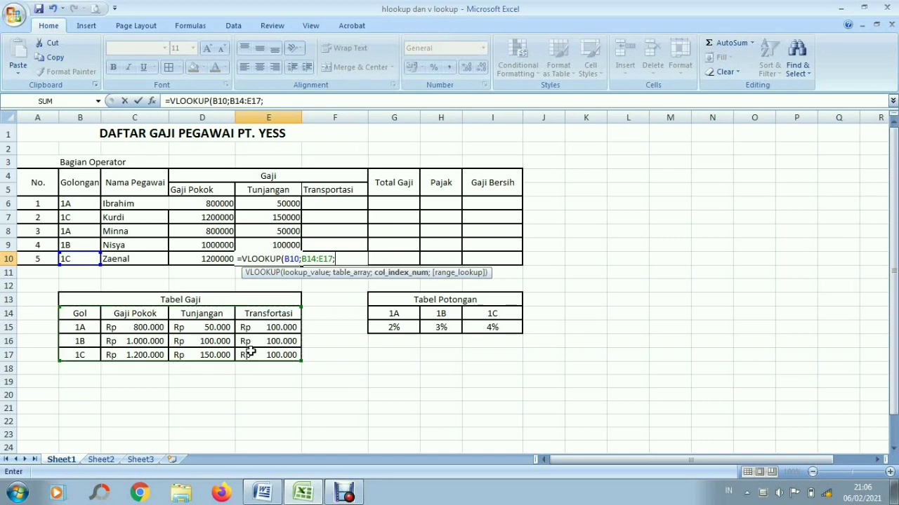
pyautogui.write('3')
pyautogui.press('Return')
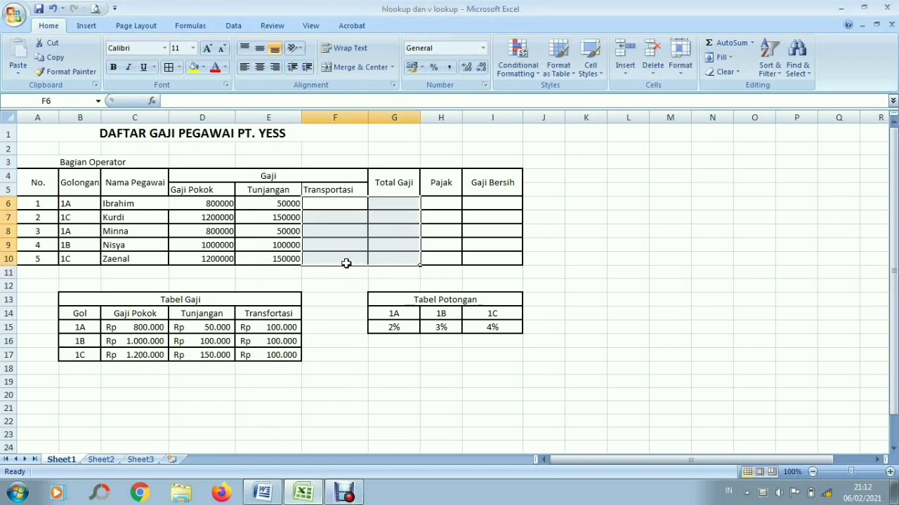
# Step: Enter =VLOOKUP(B6;B14:E17;4) in F6 for the first employee's Transportasi
pyautogui.click(350, 200)
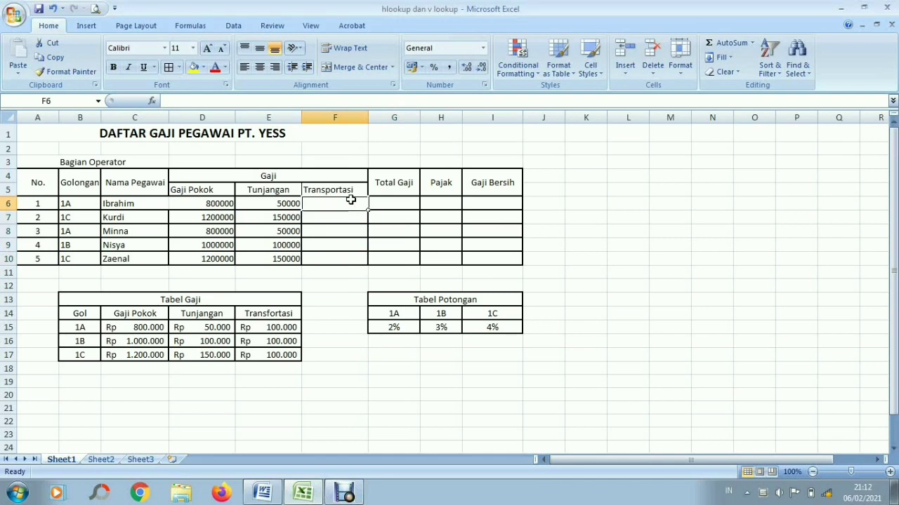
pyautogui.write('=')
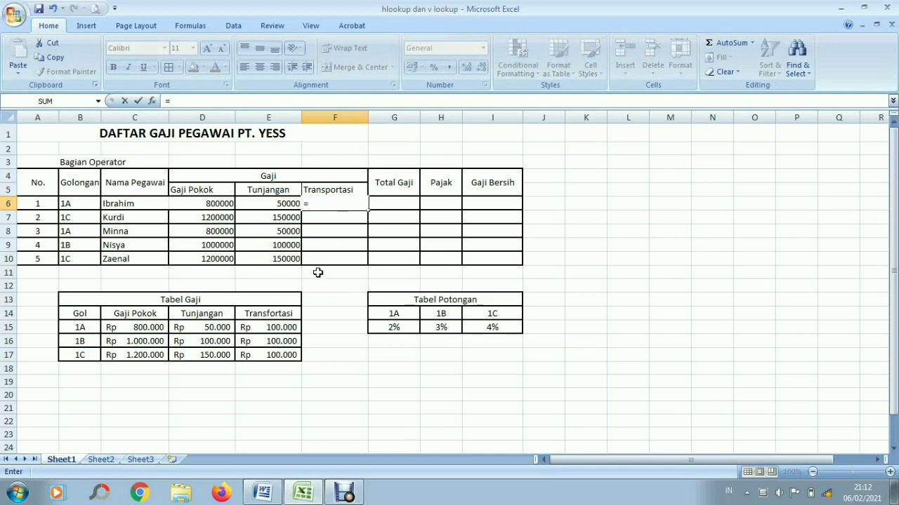
pyautogui.write('vlo')
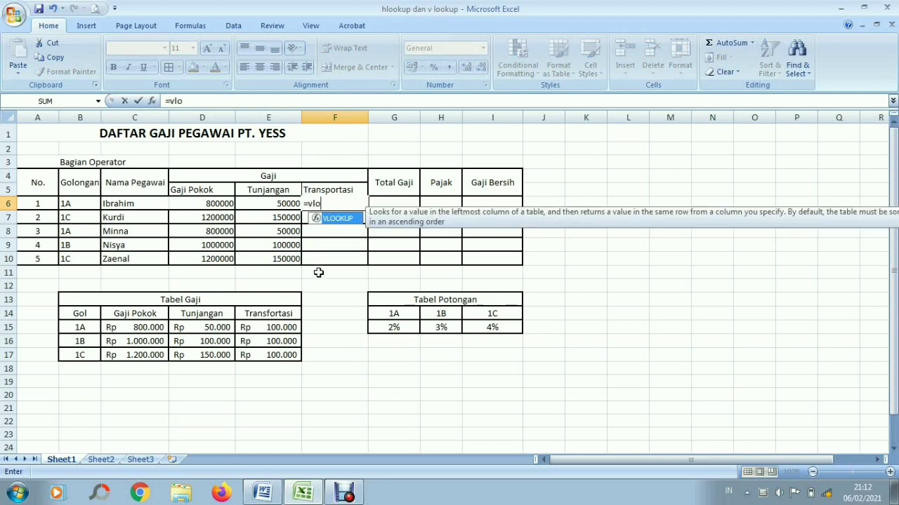
pyautogui.doubleClick(344, 219)
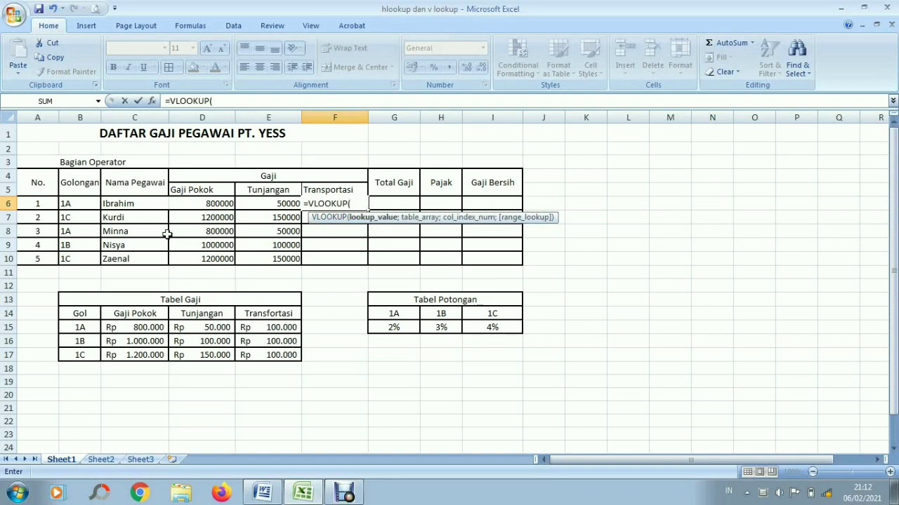
pyautogui.click(93, 207)
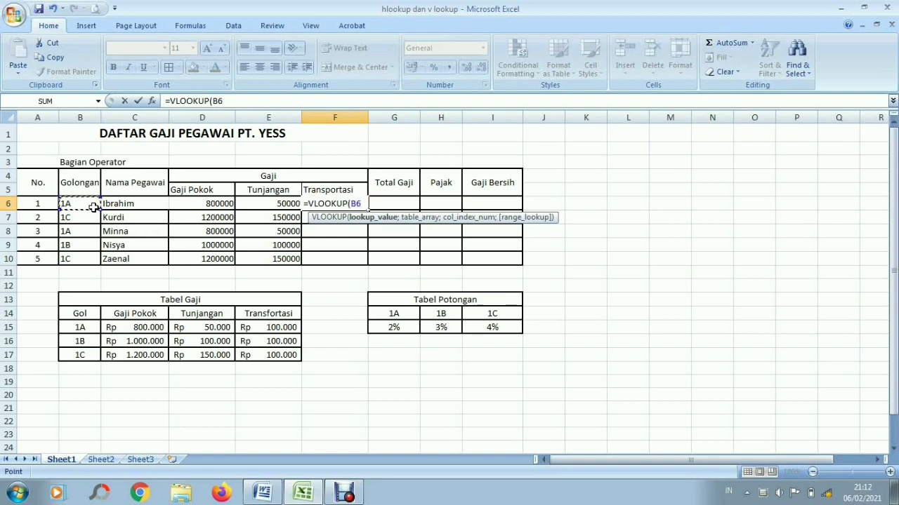
pyautogui.write(';')
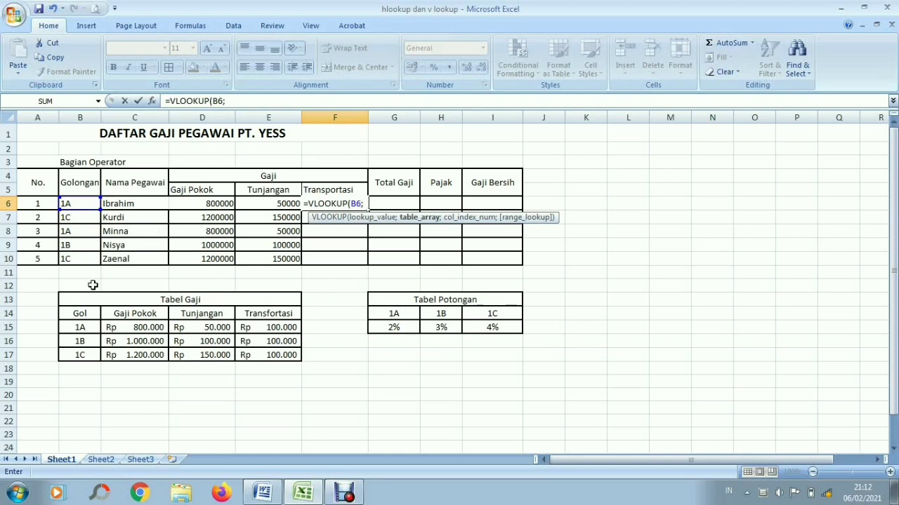
pyautogui.moveTo(88, 315); pyautogui.dragTo(260, 353)
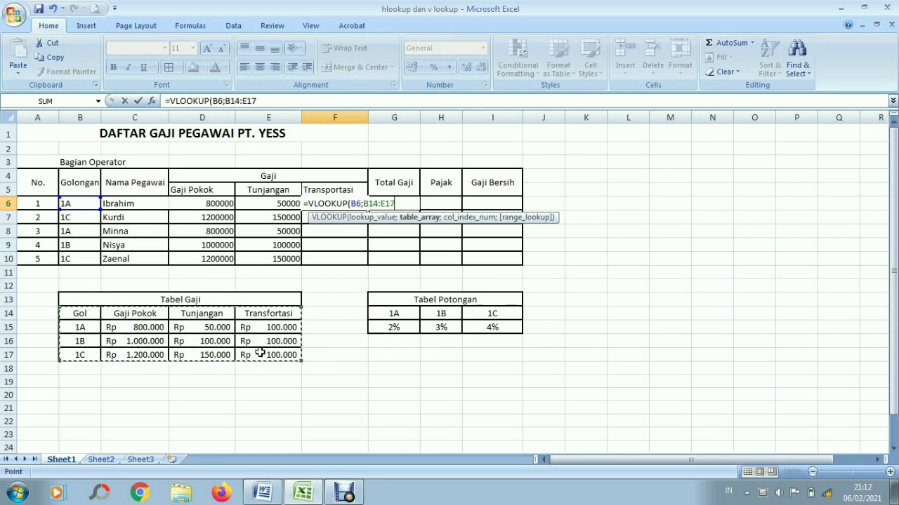
pyautogui.write(';4')
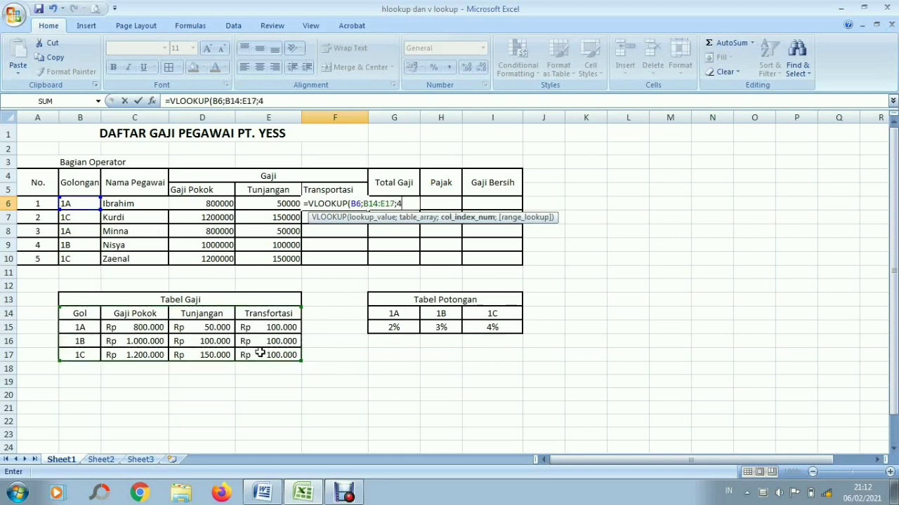
pyautogui.press('Return')
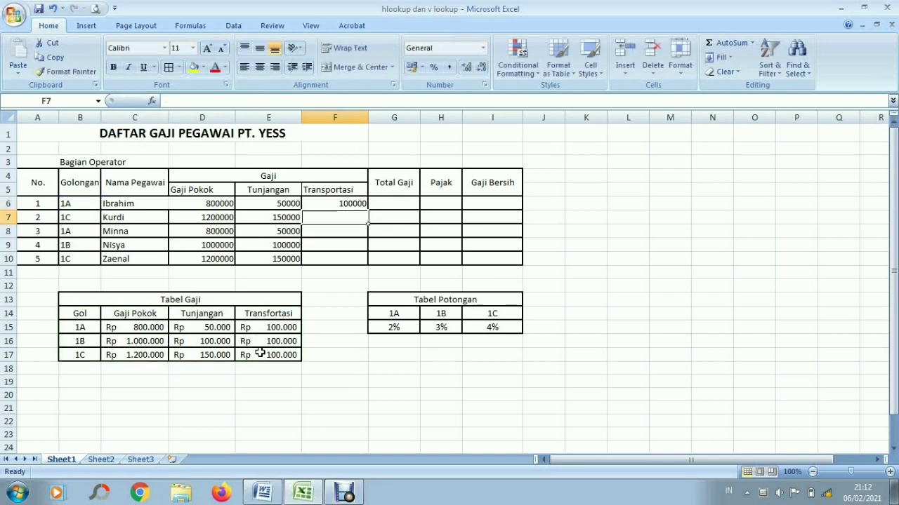
# Step: Enter =VLOOKUP(B7;B14:E17;4) in F7 for the second employee's Transportasi
pyautogui.write('=vl')
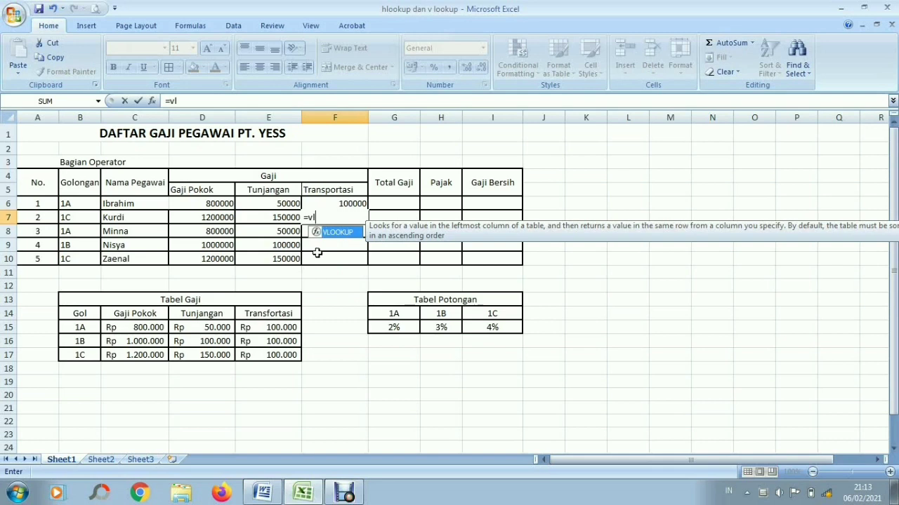
pyautogui.doubleClick(346, 236)
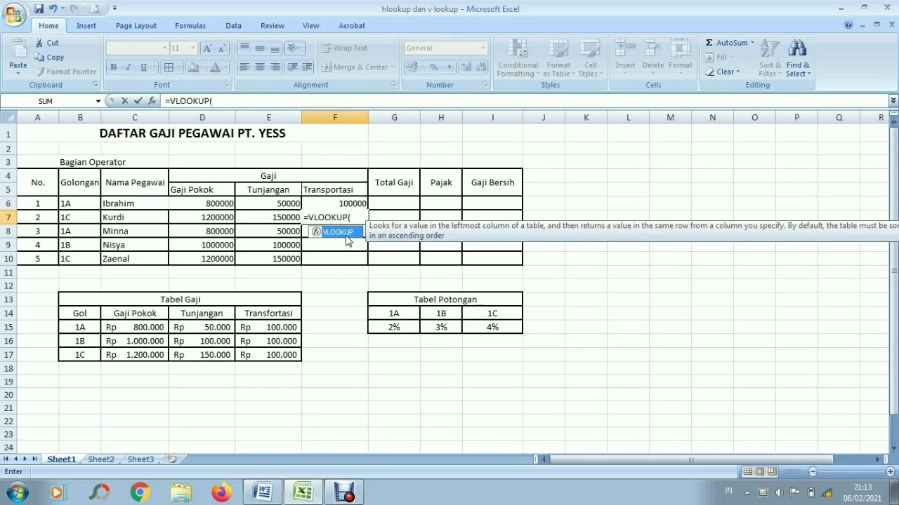
pyautogui.click(90, 217)
pyautogui.write(';')
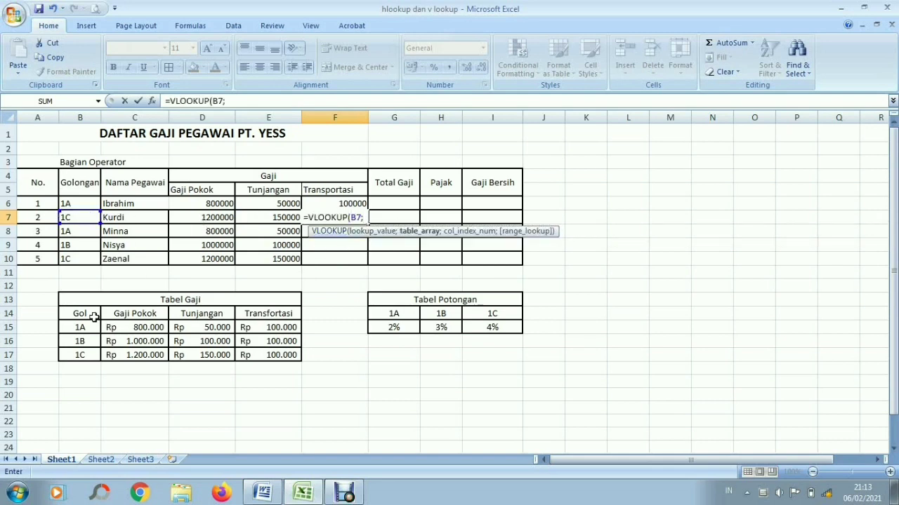
pyautogui.moveTo(89, 317); pyautogui.dragTo(253, 351)
pyautogui.write(';')
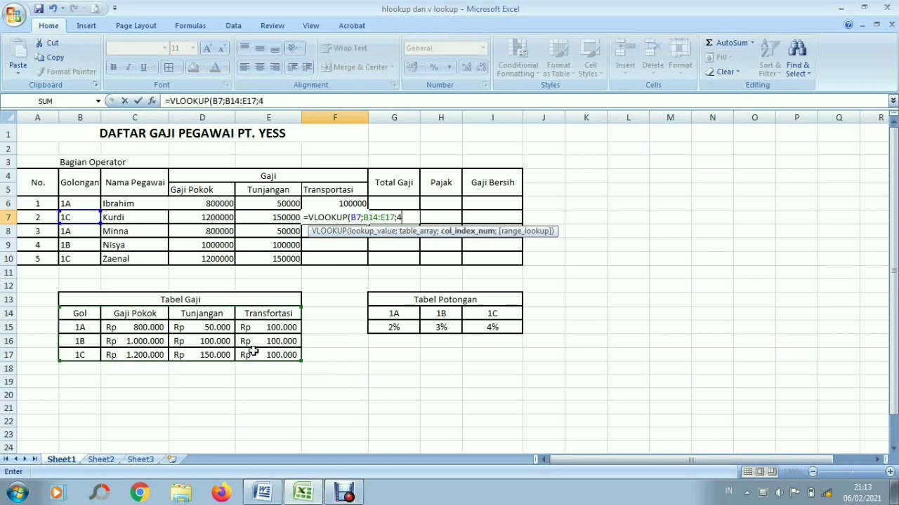
pyautogui.write('4)')
pyautogui.press('Return')
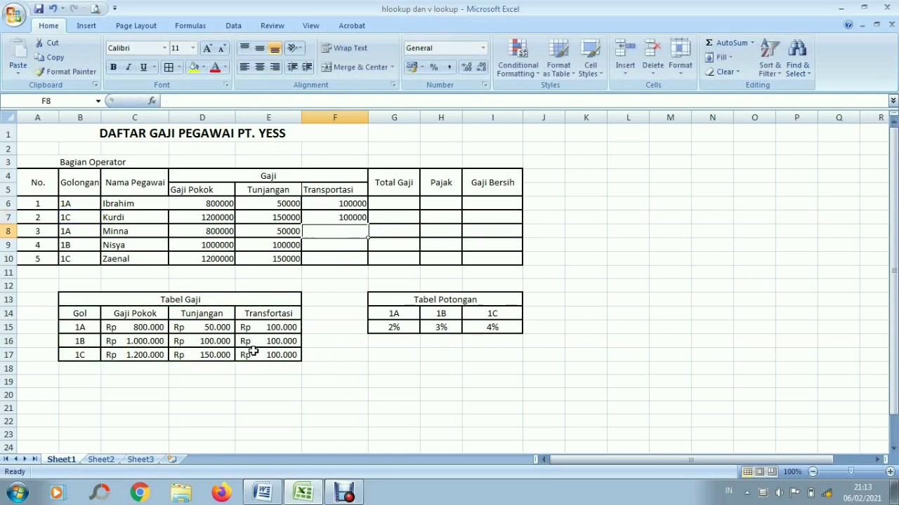
# Step: Enter =VLOOKUP(B8;B14:E17;4) in F8 for the third employee's Transportasi
pyautogui.write('=vl')
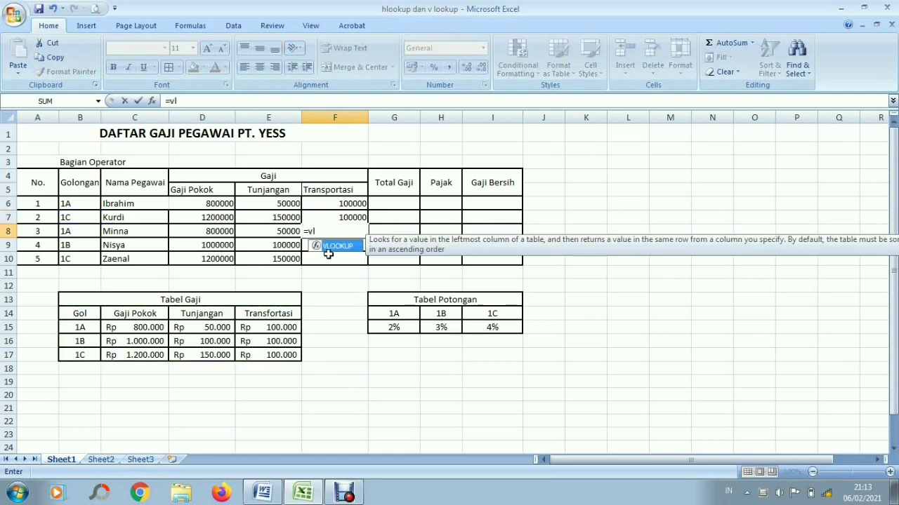
pyautogui.doubleClick(336, 246)
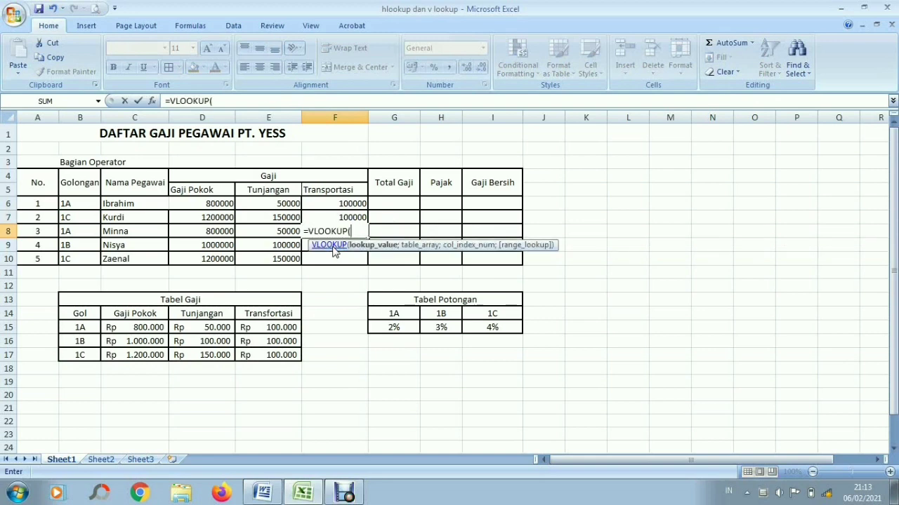
pyautogui.click(91, 230)
pyautogui.write(';')
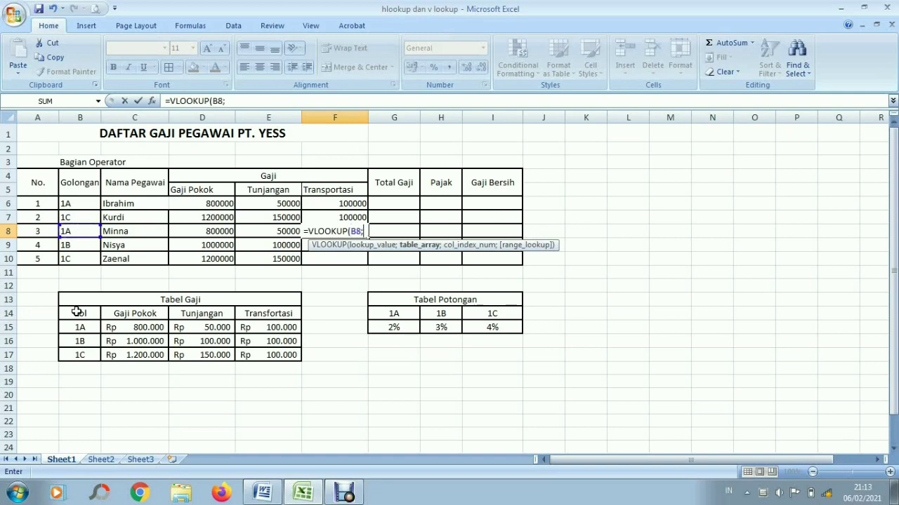
pyautogui.moveTo(74, 312); pyautogui.dragTo(250, 354)
pyautogui.write(';4')
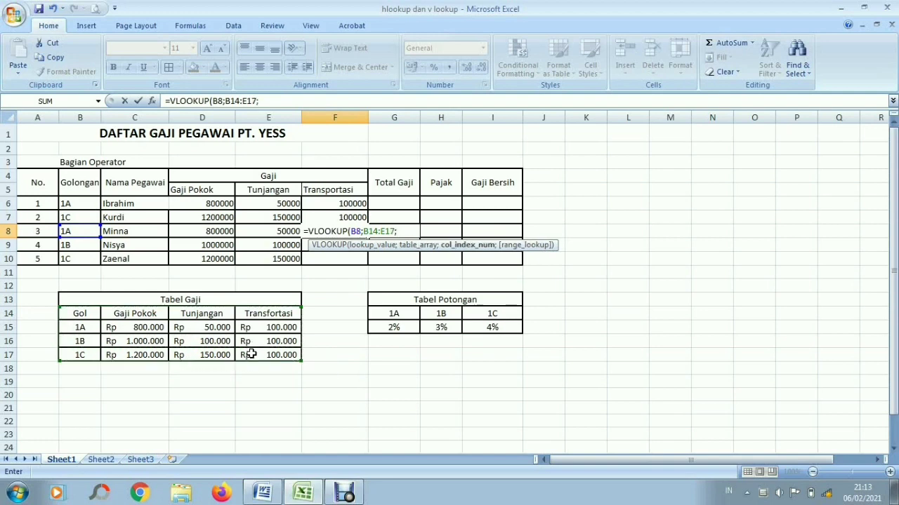
pyautogui.write(')')
pyautogui.press('Return')
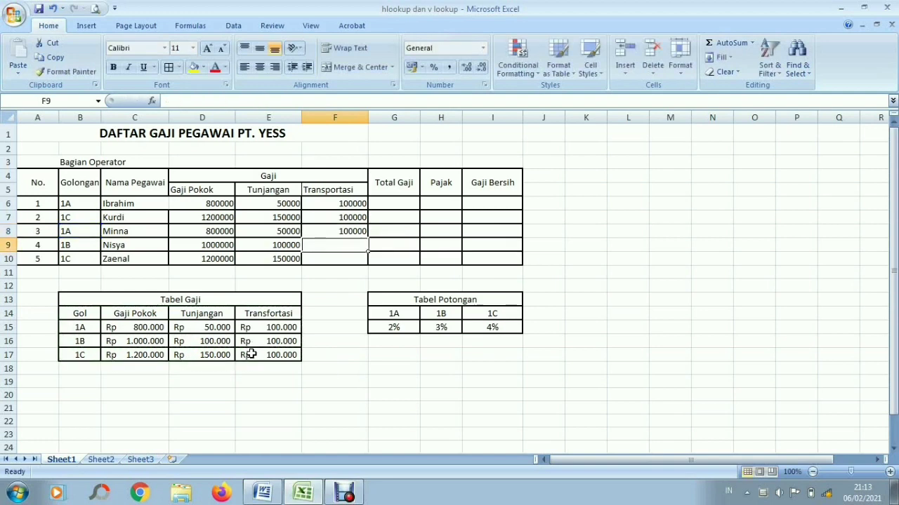
# Step: Enter =VLOOKUP(B9;B14:E17;4) in F9 for the fourth employee's Transportasi
pyautogui.write('=vlo')
pyautogui.doubleClick(332, 262)
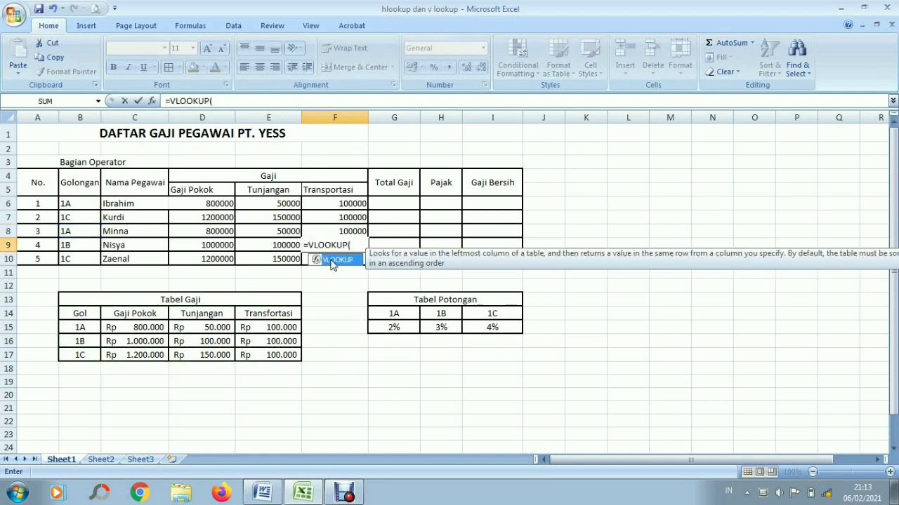
pyautogui.click(87, 248)
pyautogui.write(';')
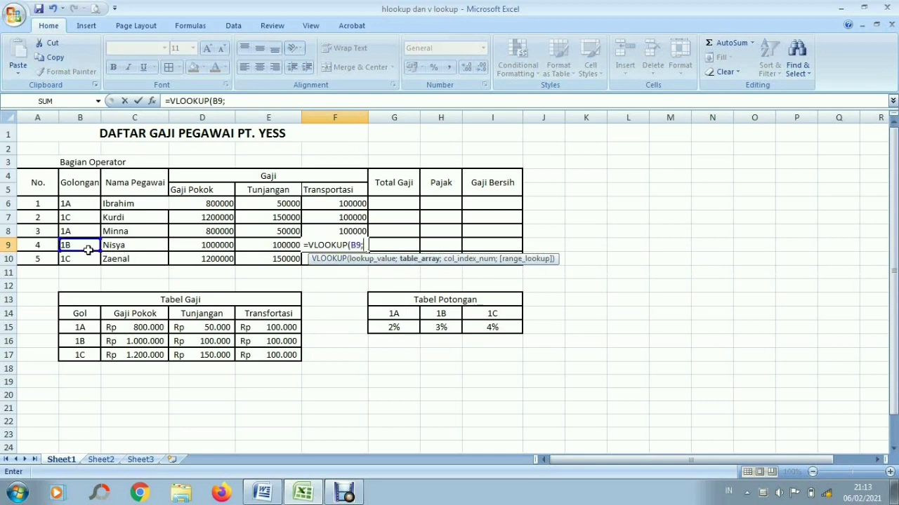
pyautogui.moveTo(78, 312); pyautogui.dragTo(285, 354)
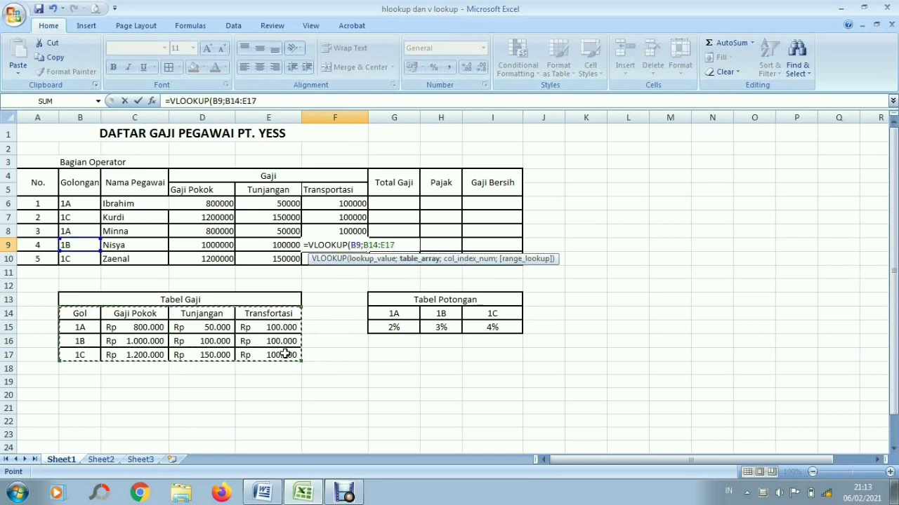
pyautogui.write(';4')
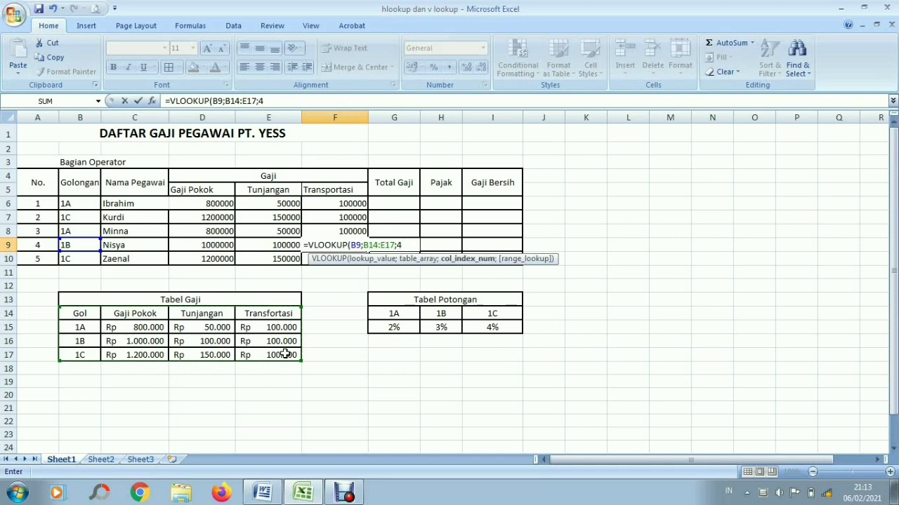
pyautogui.press('Return')
# Step: Enter =VLOOKUP(B10;B14:E17;4) in F10 for the fifth employee's Transportasi
pyautogui.write('=')
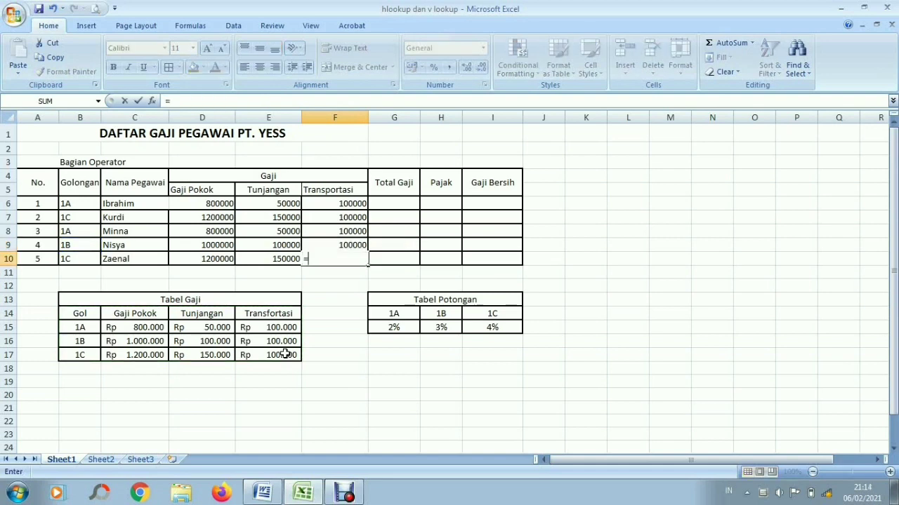
pyautogui.write('vlo')
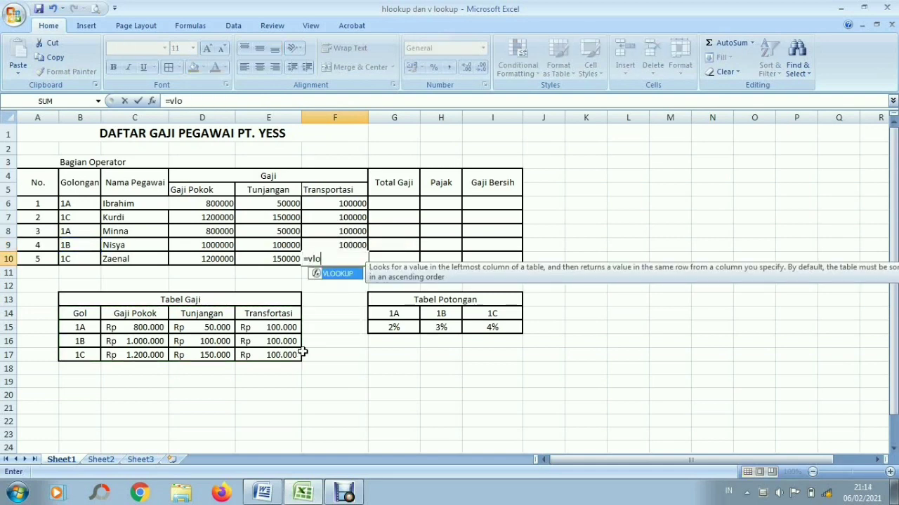
pyautogui.doubleClick(337, 276)
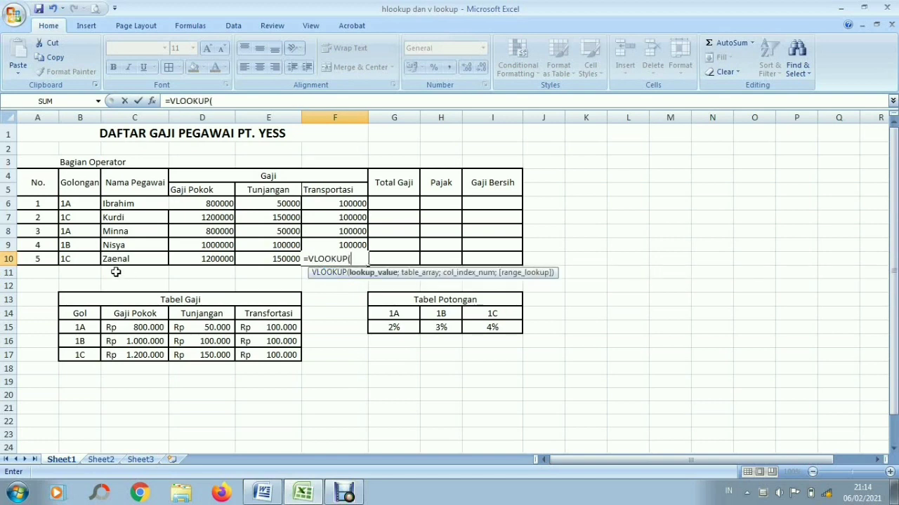
pyautogui.click(82, 262)
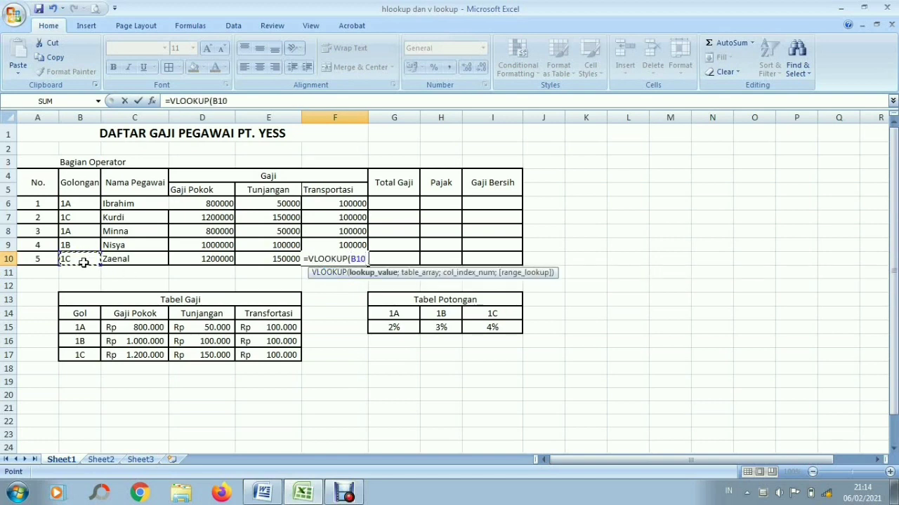
pyautogui.write(';')
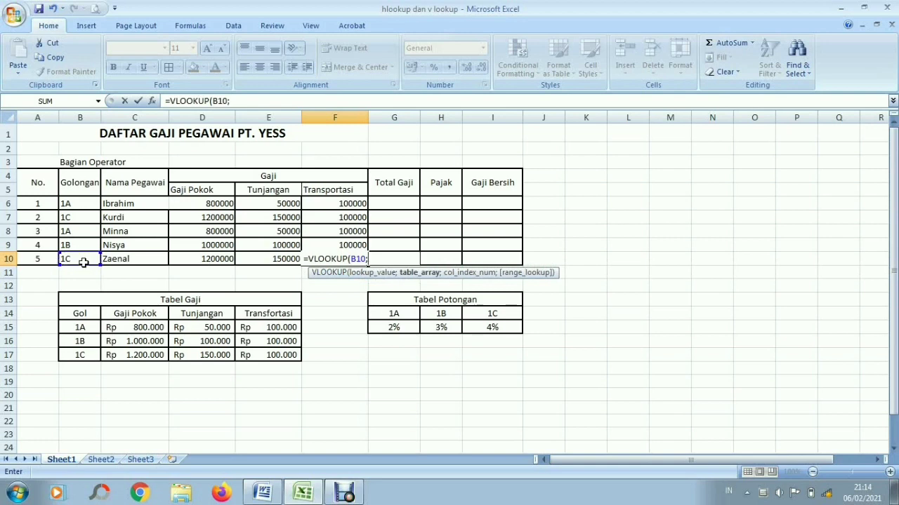
pyautogui.moveTo(80, 313); pyautogui.dragTo(258, 352)
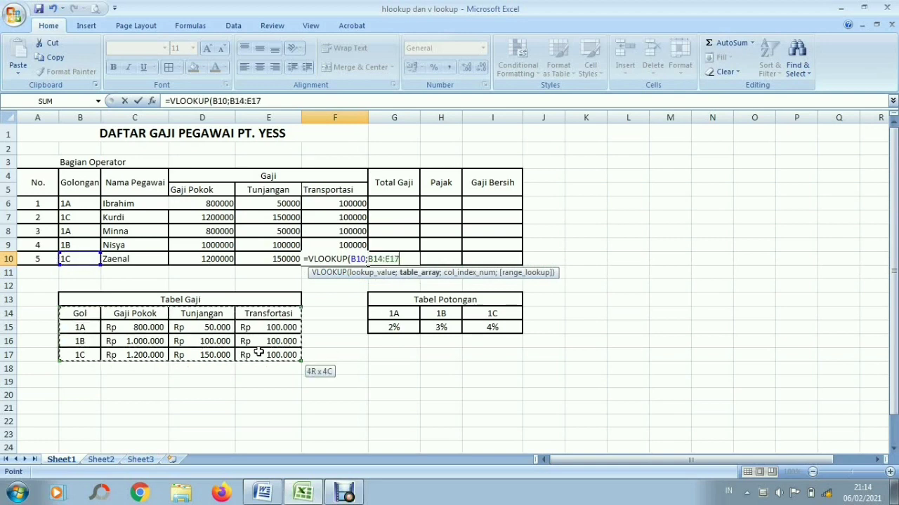
pyautogui.write(';4')
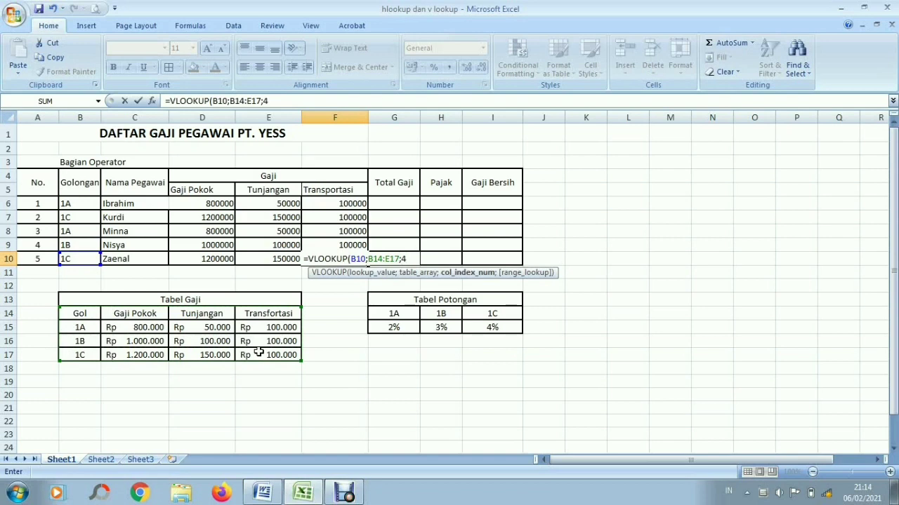
pyautogui.write(')')
pyautogui.press('Return')
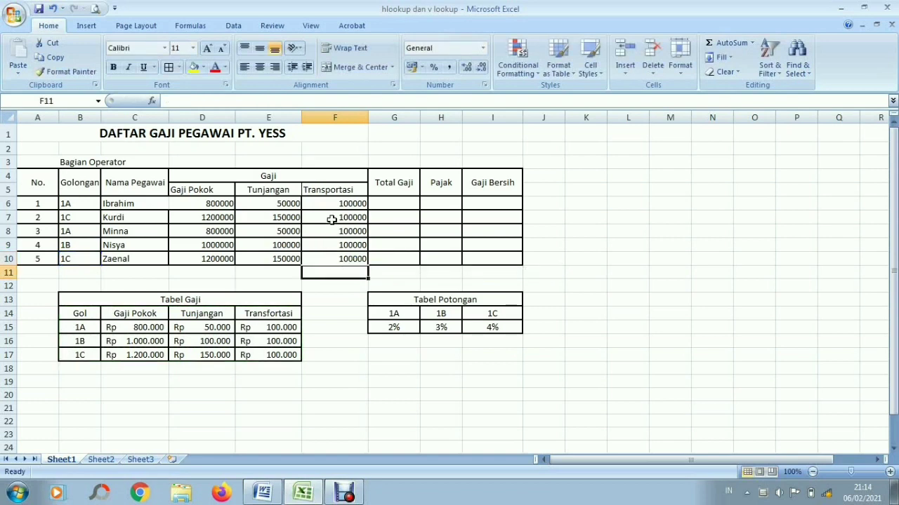
# Step: Enter =SUM(D6:F6) in G6 for the first employee's Total Gaji
pyautogui.moveTo(344, 197); pyautogui.dragTo(346, 260)
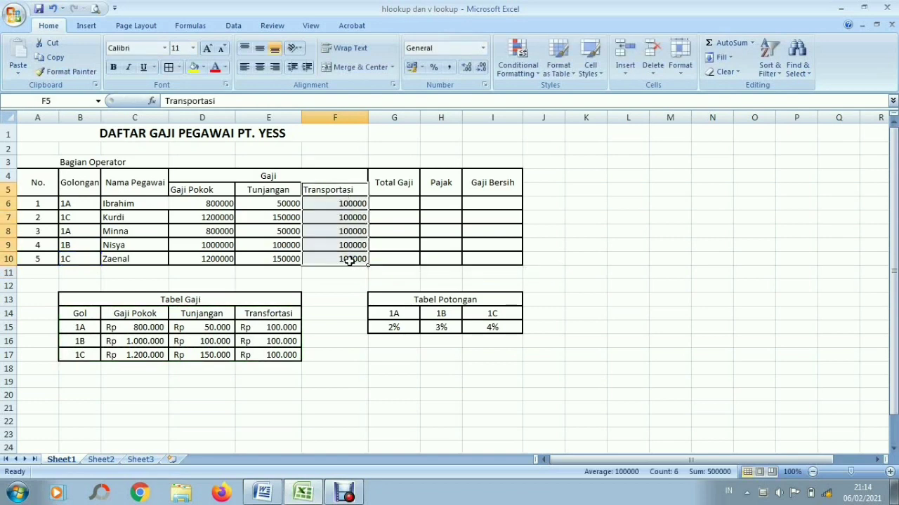
pyautogui.click(402, 190)
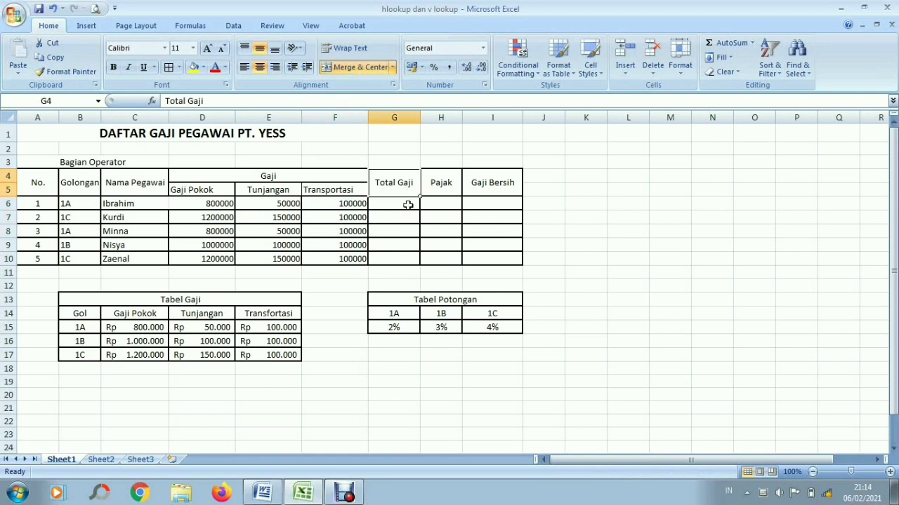
pyautogui.click(407, 204)
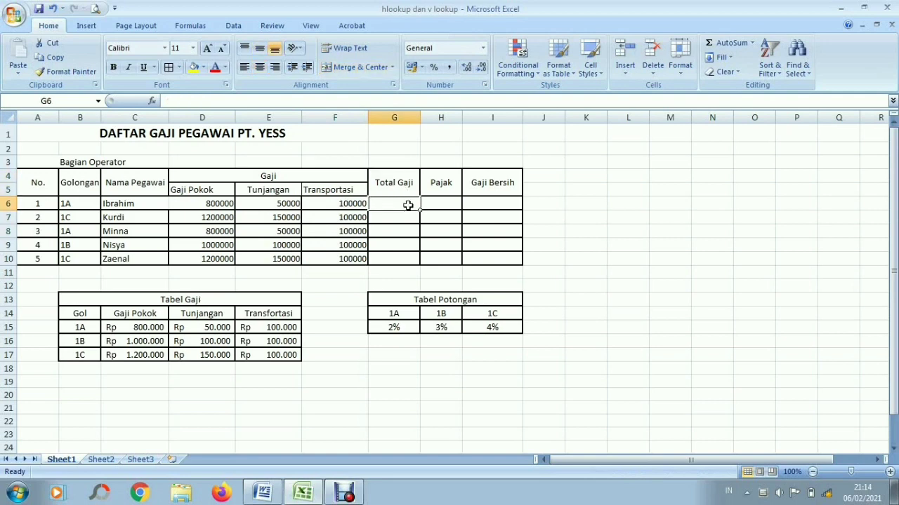
pyautogui.write('=')
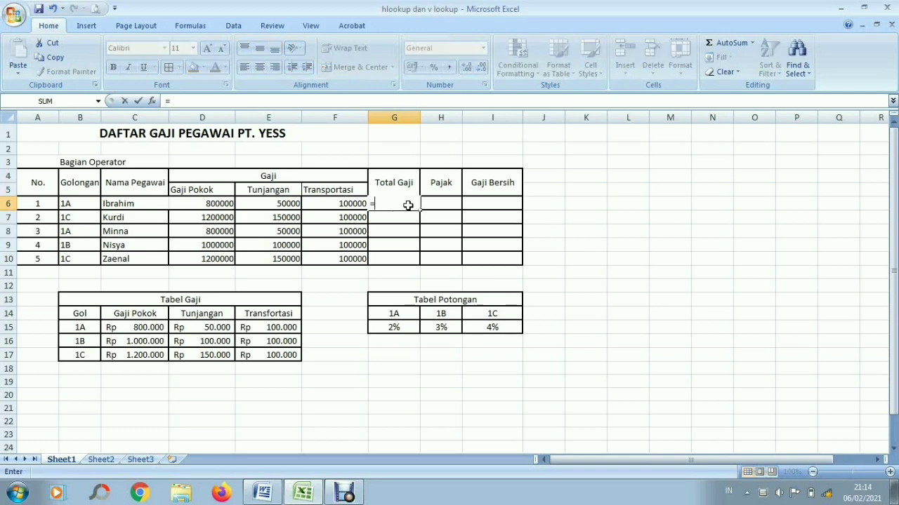
pyautogui.write('sum')
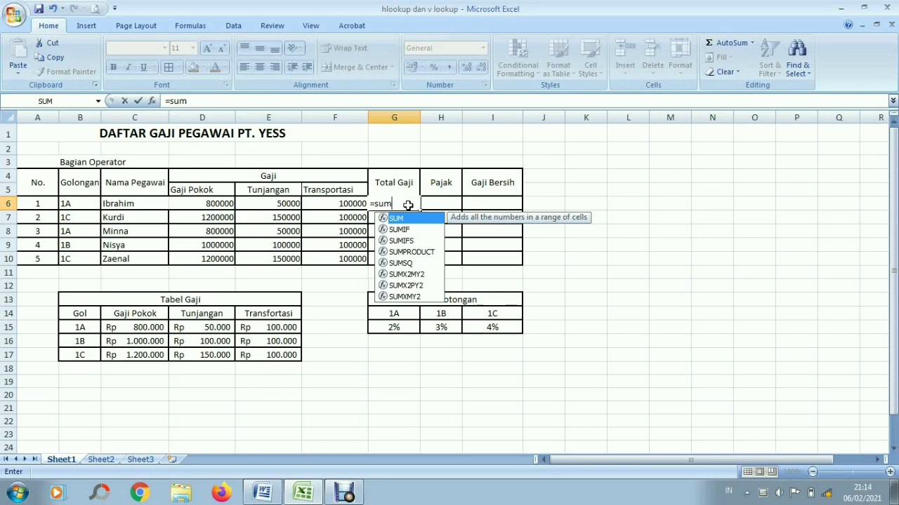
pyautogui.write('(')
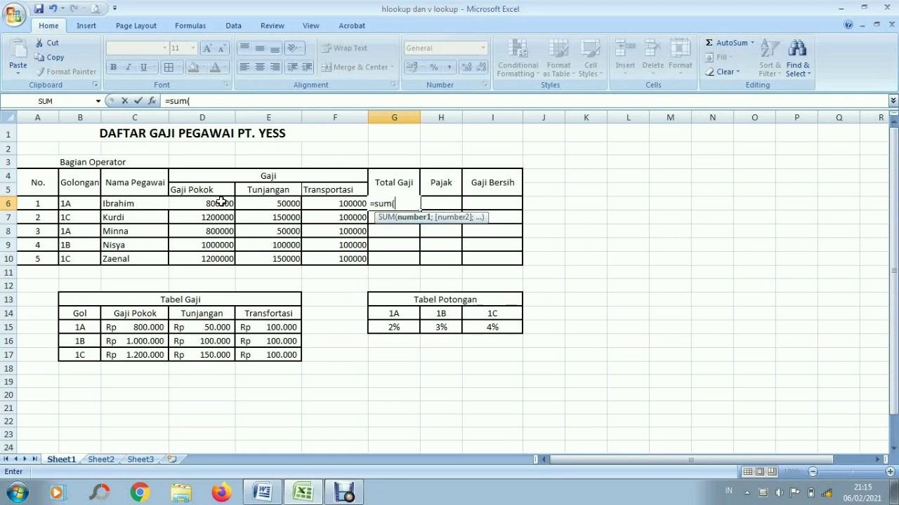
pyautogui.moveTo(227, 203); pyautogui.dragTo(338, 211)
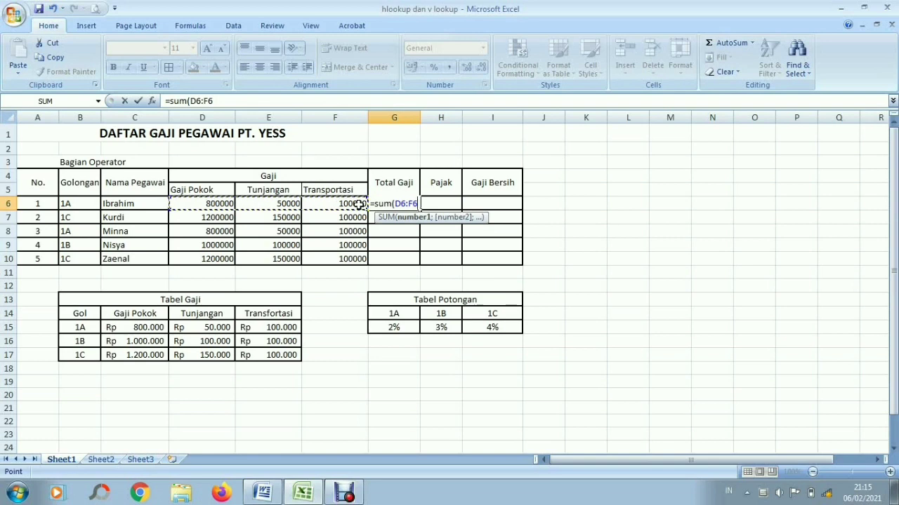
pyautogui.write(')')
pyautogui.press('Return')
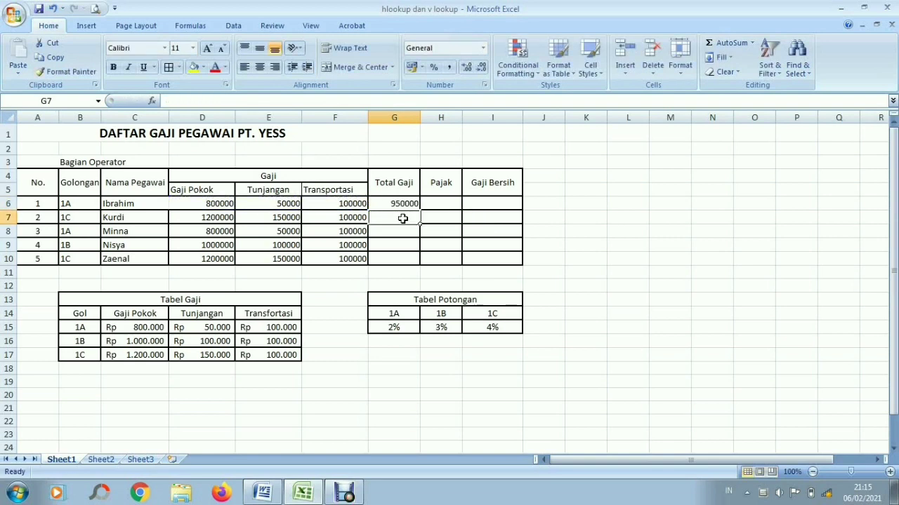
# Step: Enter =SUM(D7:F7) in G7 and =SUM(D8:F8) in G8 for the second and third employees' Total Gaji
pyautogui.write('=sum(')
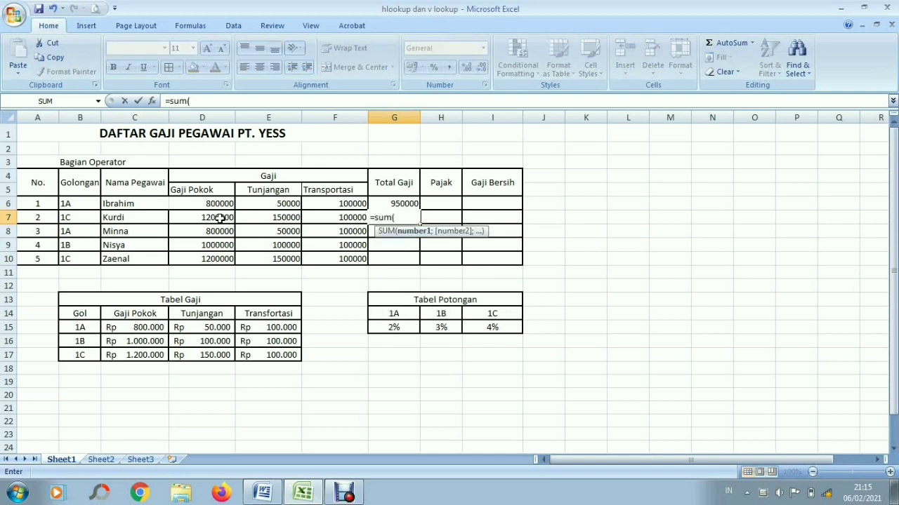
pyautogui.moveTo(217, 218); pyautogui.dragTo(316, 217)
pyautogui.press('Return')
pyautogui.write('=sum(')
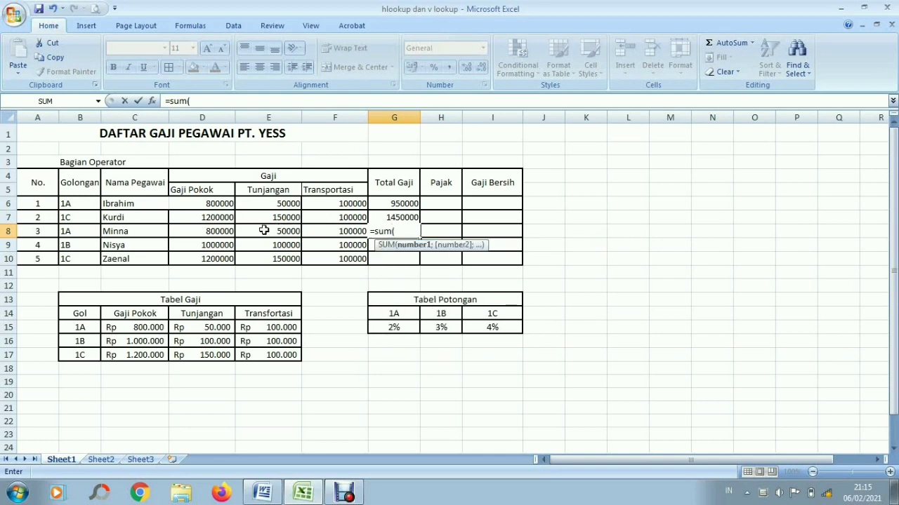
pyautogui.moveTo(227, 233); pyautogui.dragTo(313, 233)
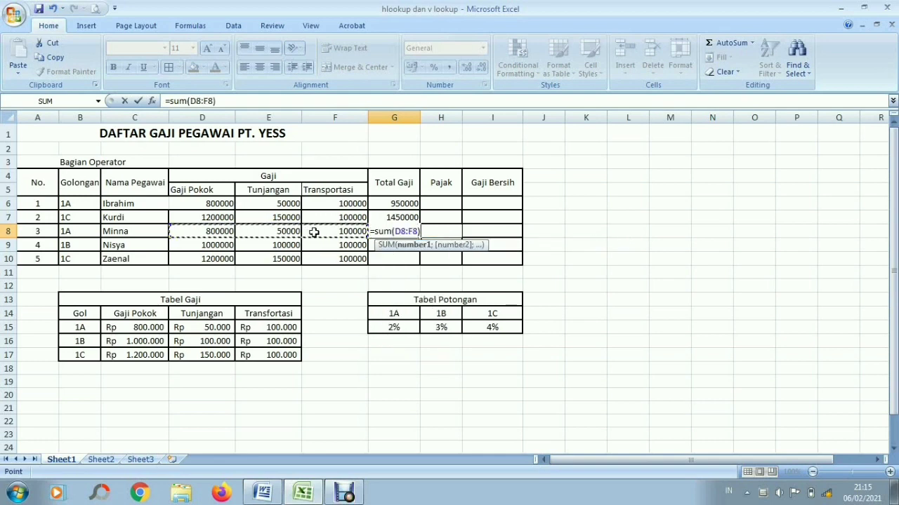
pyautogui.write(')')
pyautogui.press('Return')
# Step: Enter =SUM(D9:F9) in G9 and =SUM(D10:F10) in G10 for the fourth and fifth employees' Total Gaji
pyautogui.write('=')
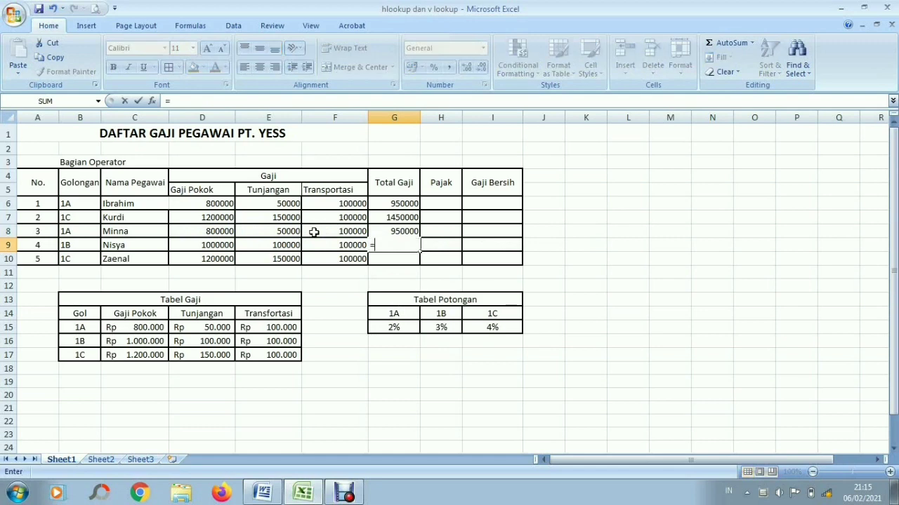
pyautogui.write('sum(')
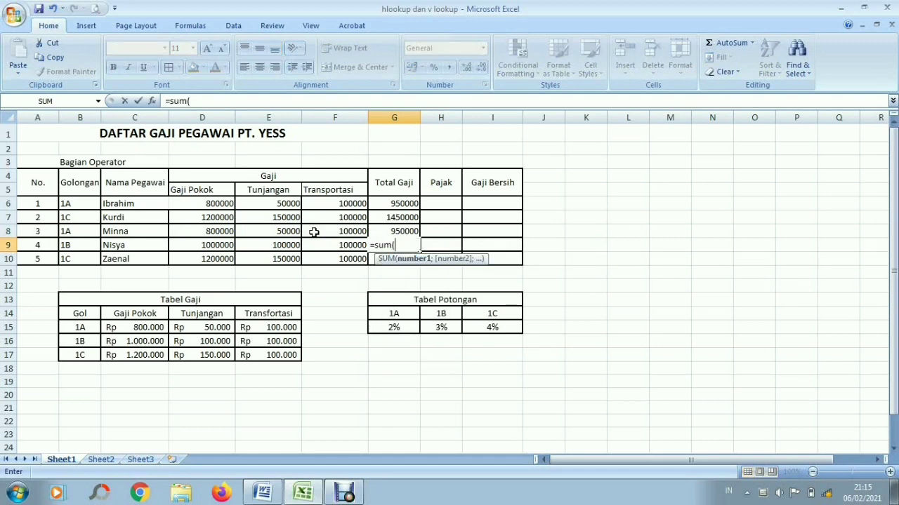
pyautogui.moveTo(223, 246); pyautogui.dragTo(329, 249)
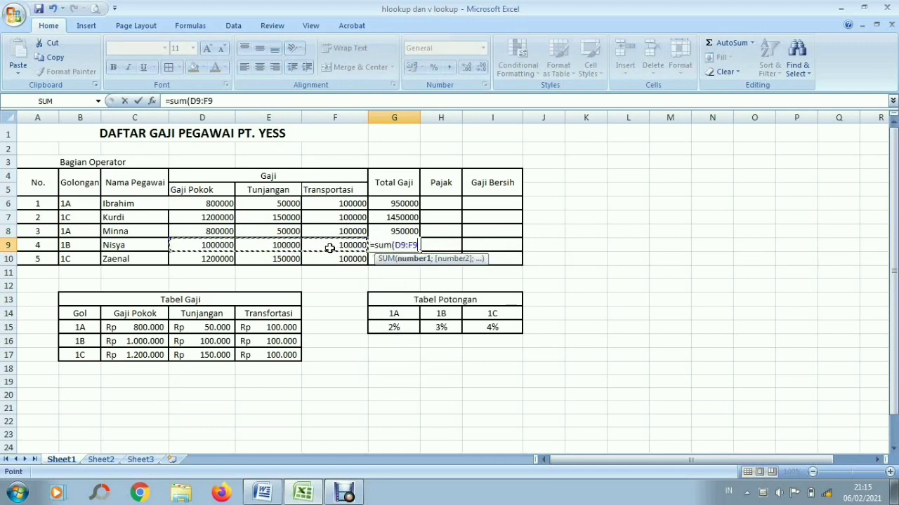
pyautogui.press('Return')
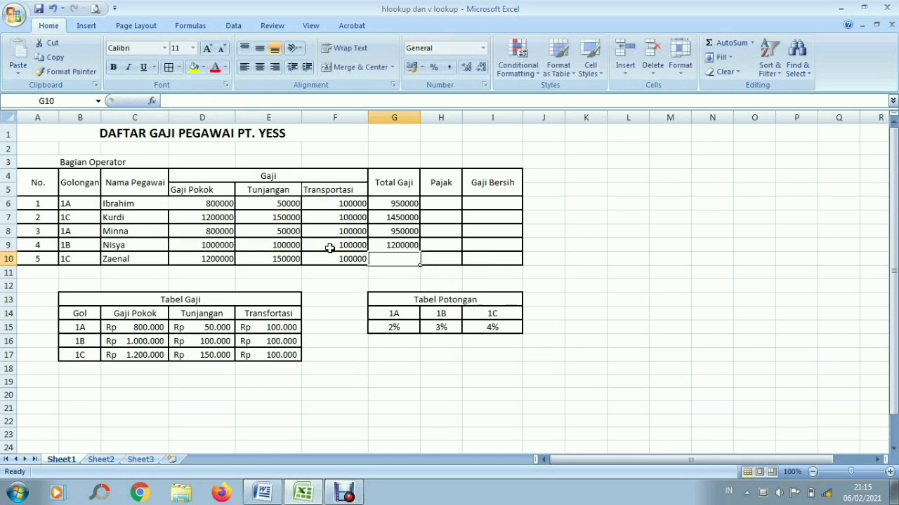
pyautogui.write('=sum(')
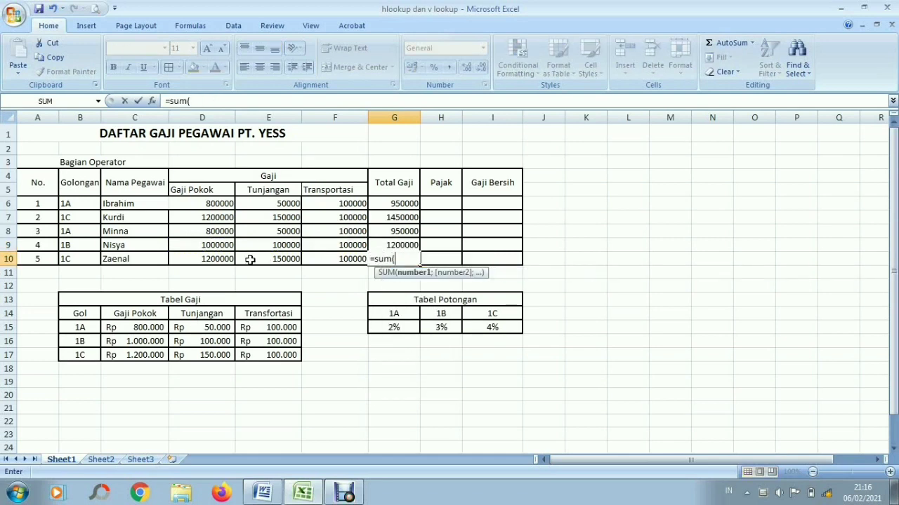
pyautogui.moveTo(235, 261); pyautogui.dragTo(322, 259)
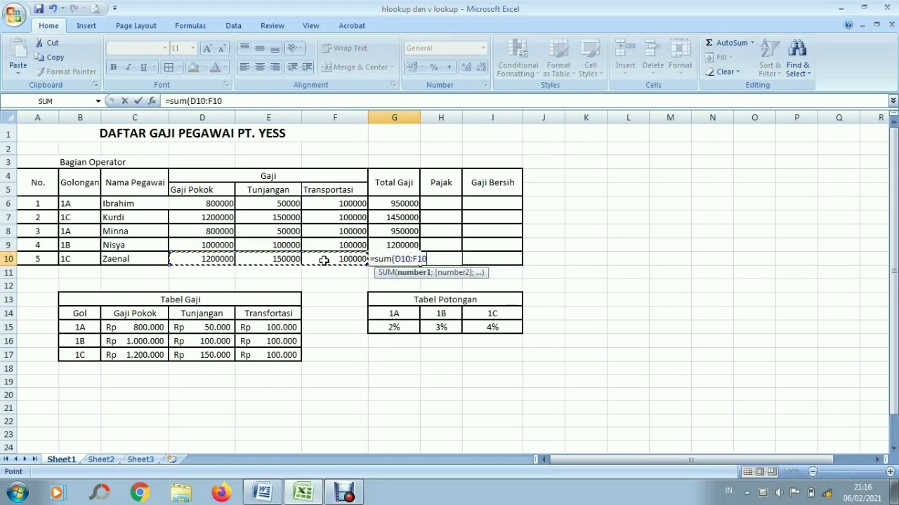
pyautogui.write(')')
pyautogui.press('Return')
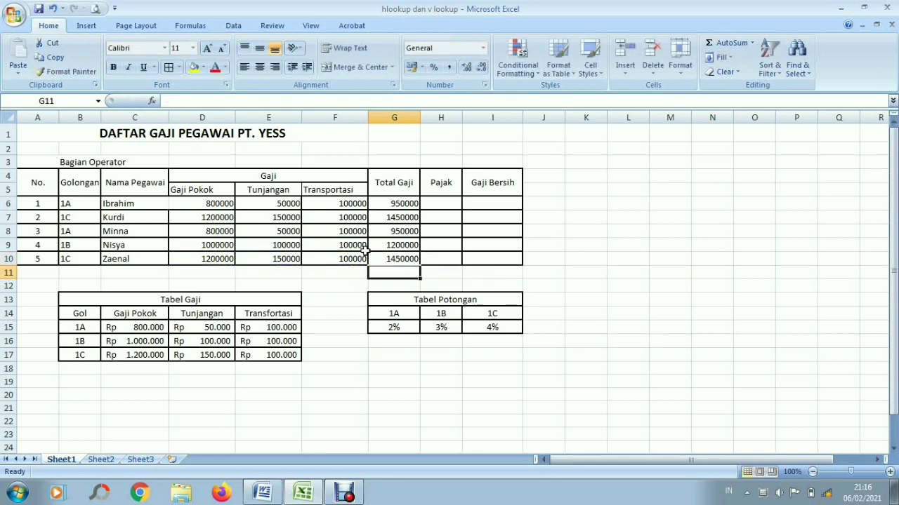
pyautogui.click(402, 205)
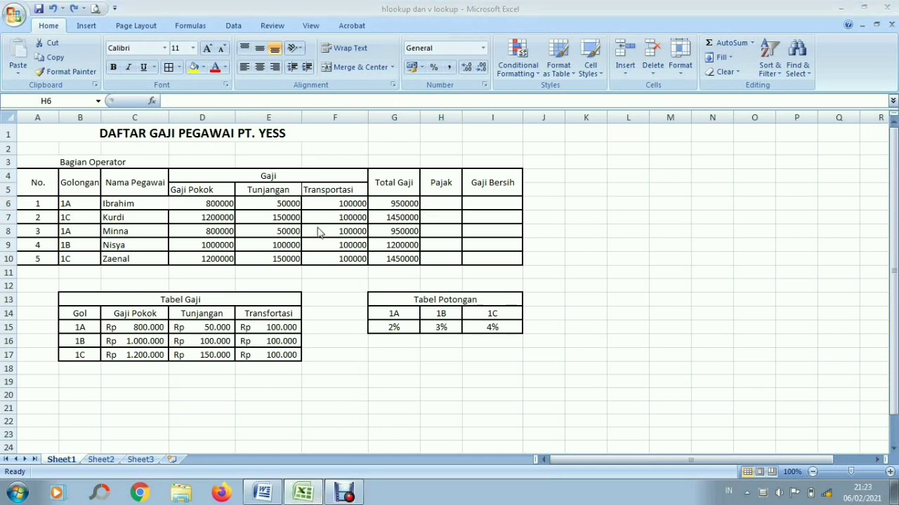
pyautogui.click(441, 209)
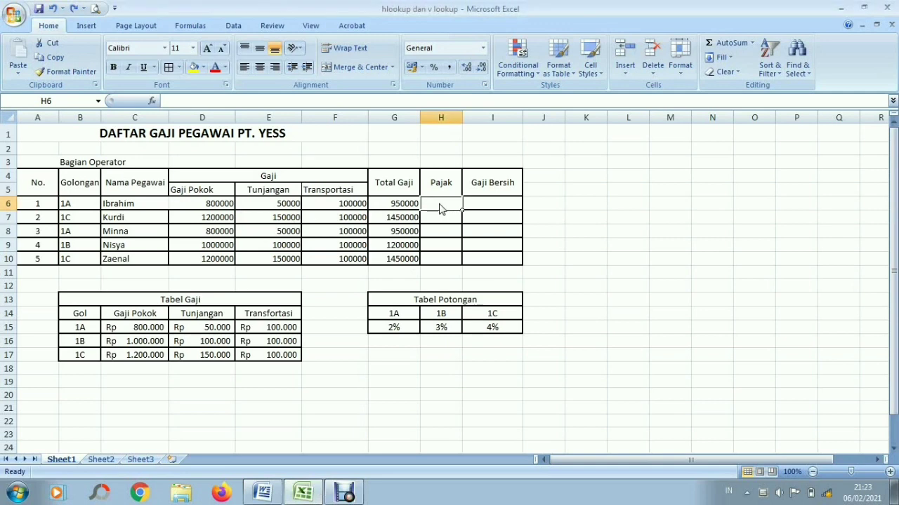
pyautogui.write('hlo')
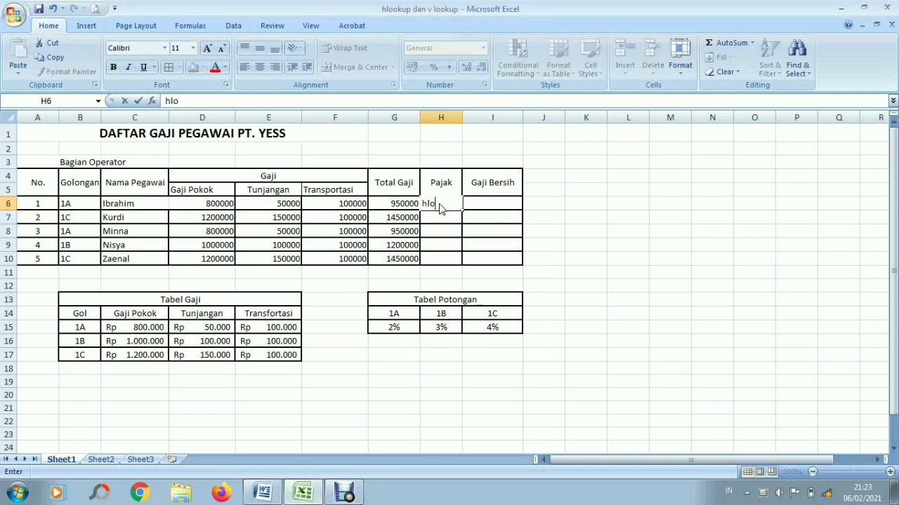
pyautogui.write('okup')
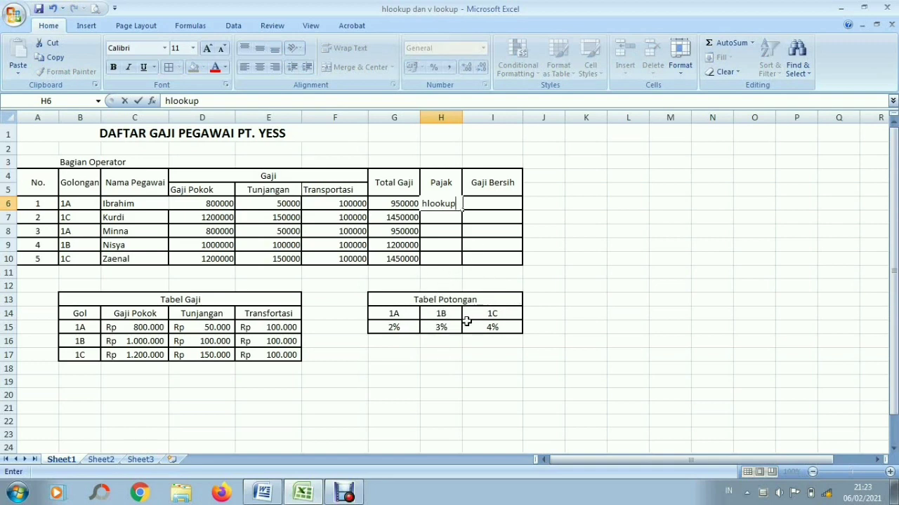
pyautogui.press('BackSpace')
pyautogui.press('BackSpace')
pyautogui.press('BackSpace')
pyautogui.press('BackSpace')
pyautogui.press('BackSpace')
pyautogui.press('BackSpace')
pyautogui.press('BackSpace')
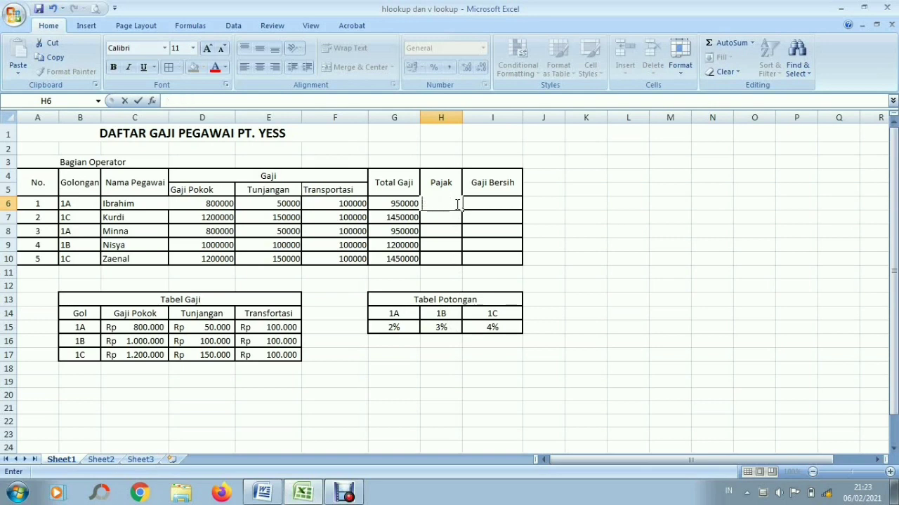
# Step: Enter =HLOOKUP(B6;G14:I15;2)*G6 in H6 for the first employee's Pajak
pyautogui.write('=hl')
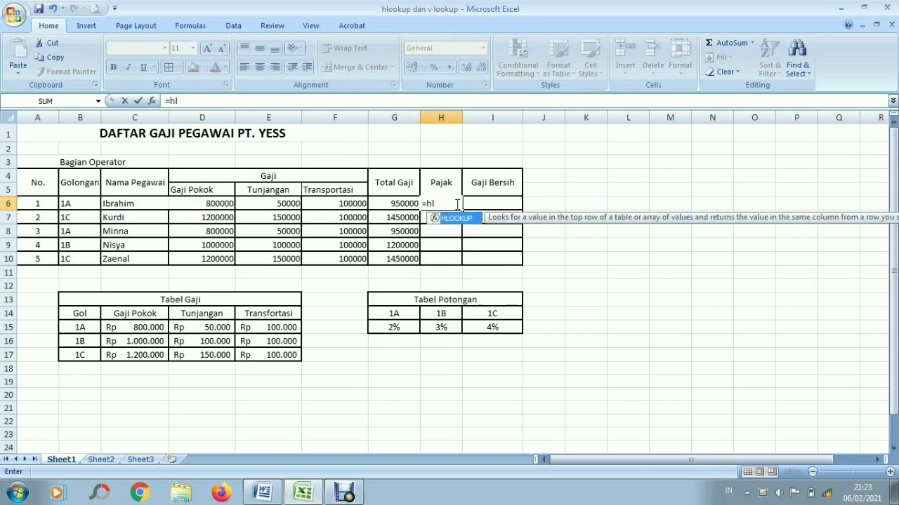
pyautogui.doubleClick(467, 221)
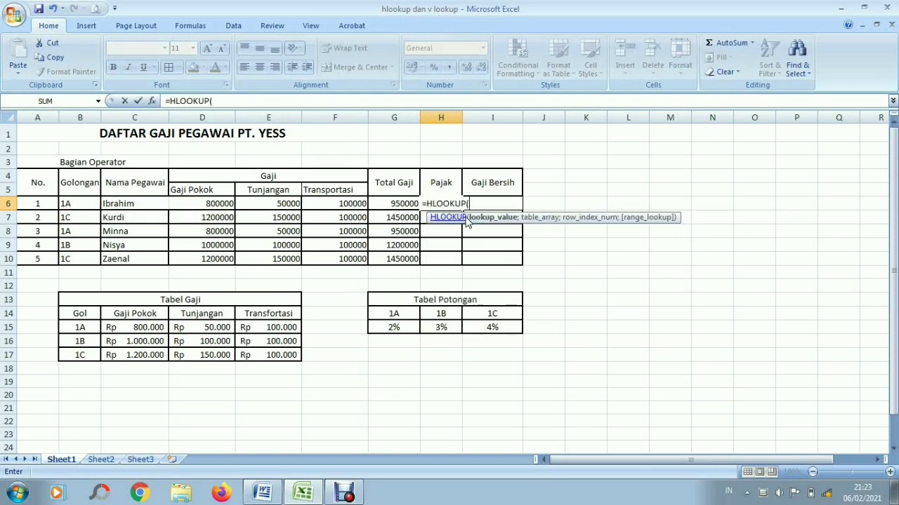
pyautogui.click(84, 204)
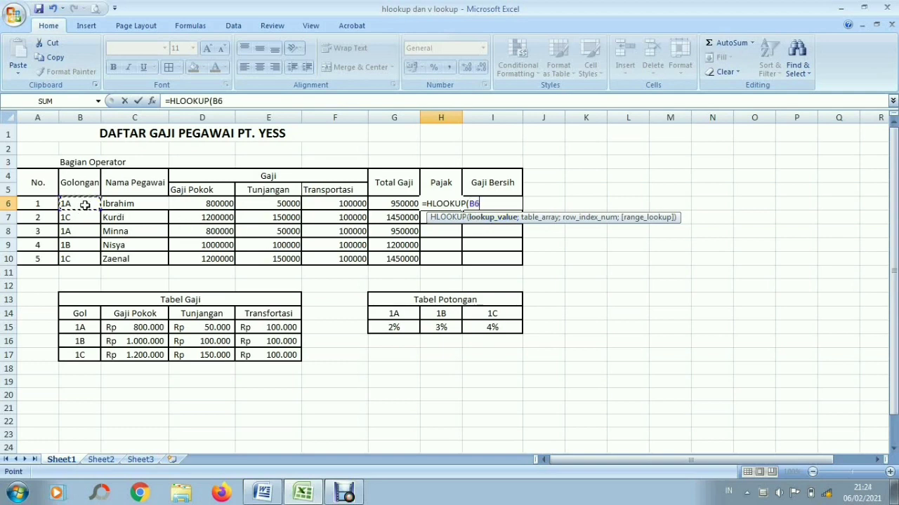
pyautogui.write(';')
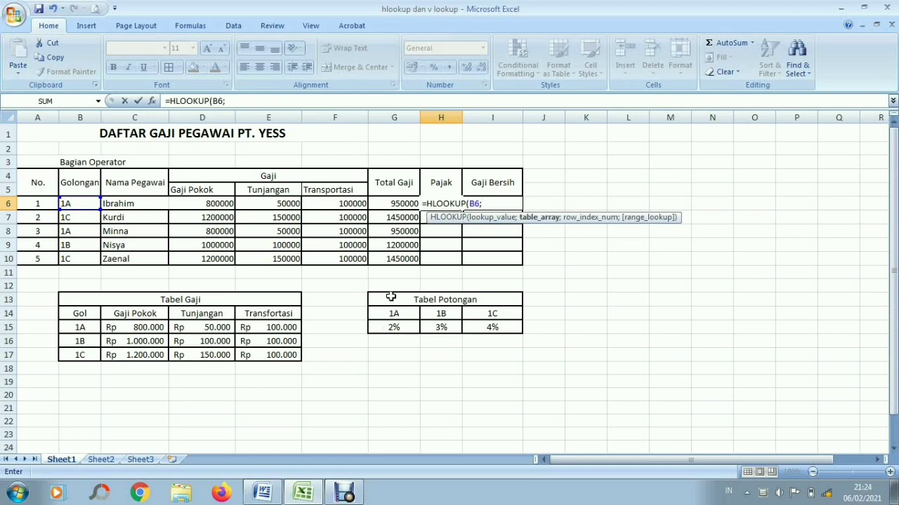
pyautogui.moveTo(394, 311); pyautogui.dragTo(484, 325)
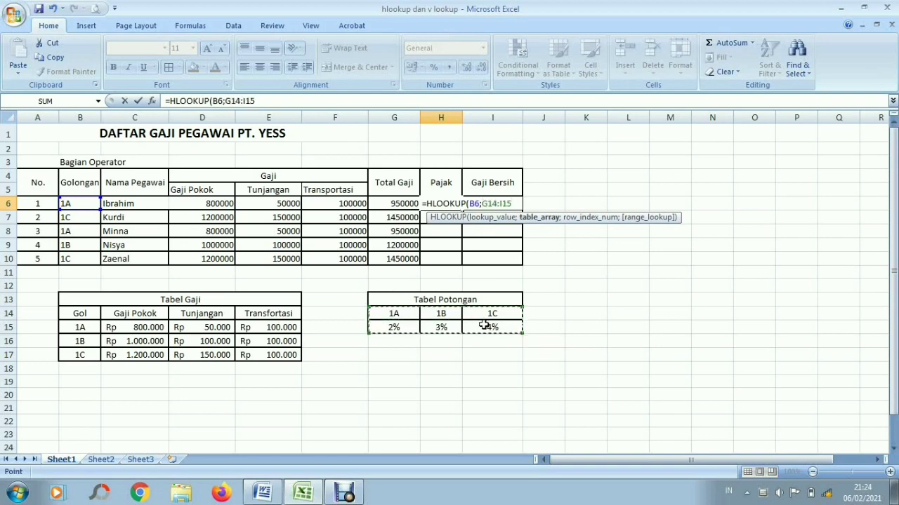
pyautogui.write(';2')
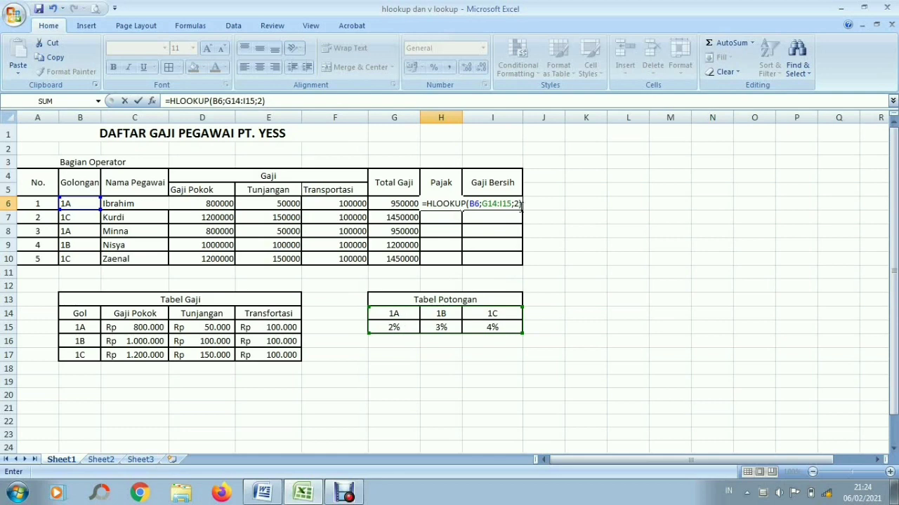
pyautogui.click(348, 102)
pyautogui.write('*')
pyautogui.click(407, 204)
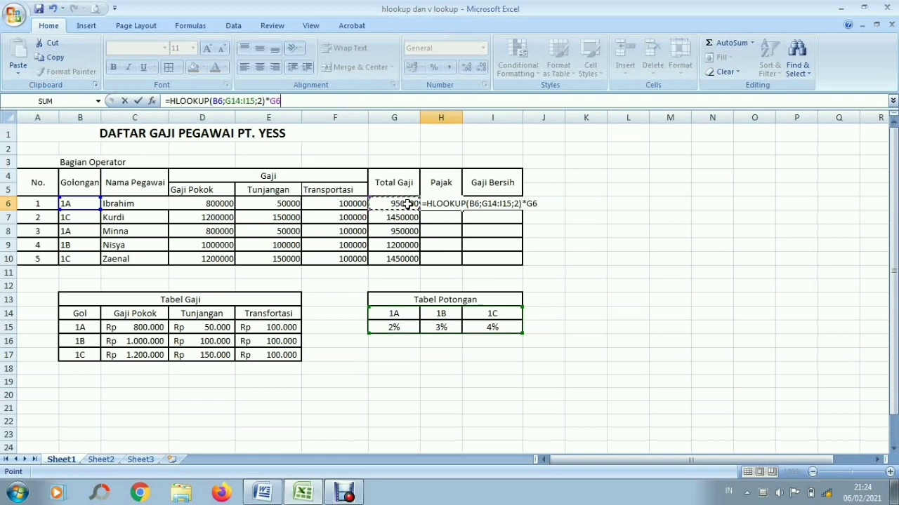
pyautogui.press('Return')
pyautogui.click(459, 203)
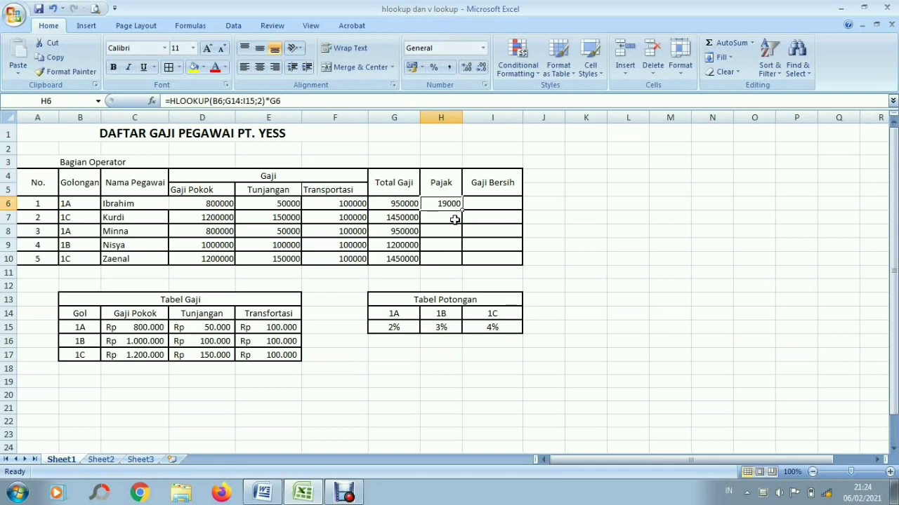
# Step: Enter =HLOOKUP(B7;G14:I15;2)*G7 in H7 for the second employee's Pajak
pyautogui.click(455, 220)
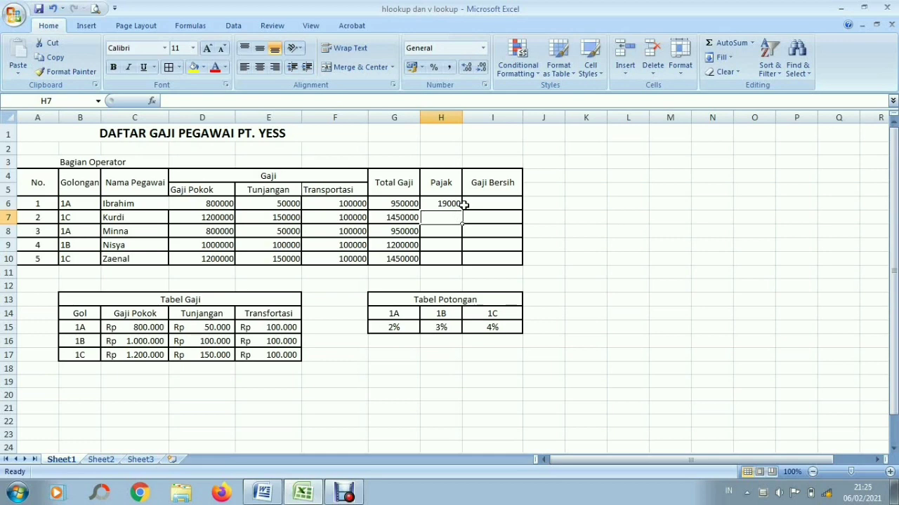
pyautogui.write('=hl')
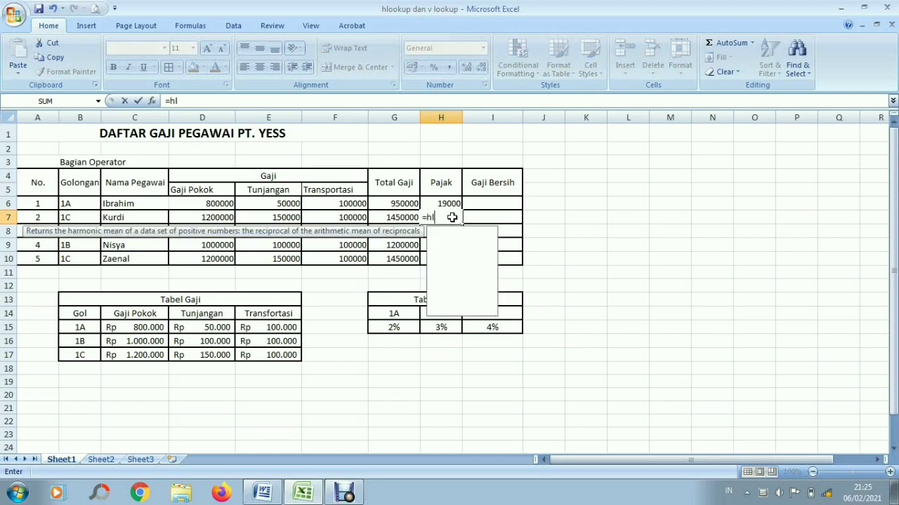
pyautogui.doubleClick(456, 233)
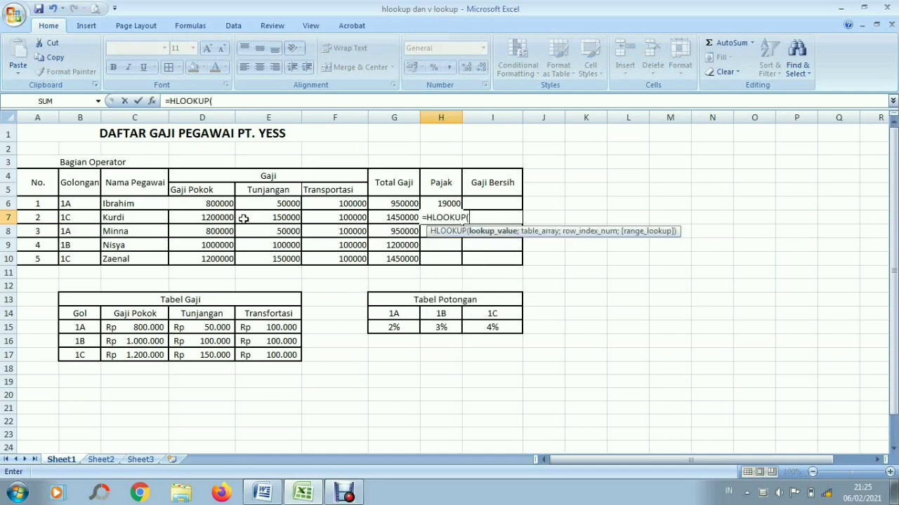
pyautogui.click(86, 219)
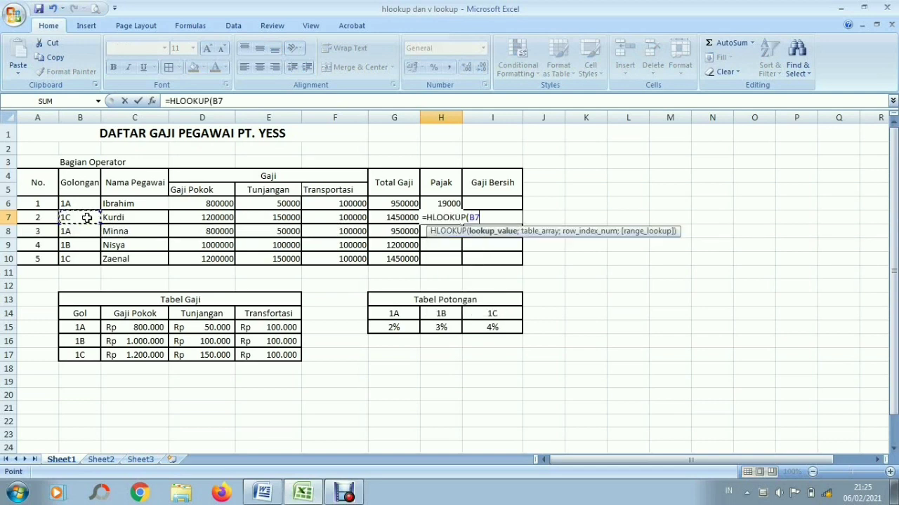
pyautogui.write(';')
pyautogui.moveTo(390, 314); pyautogui.dragTo(476, 326)
pyautogui.write(';')
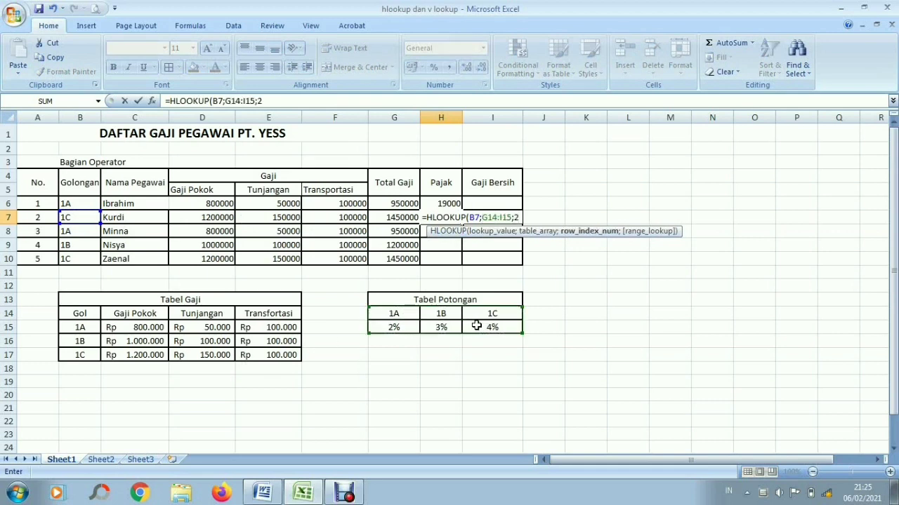
pyautogui.write('2)*')
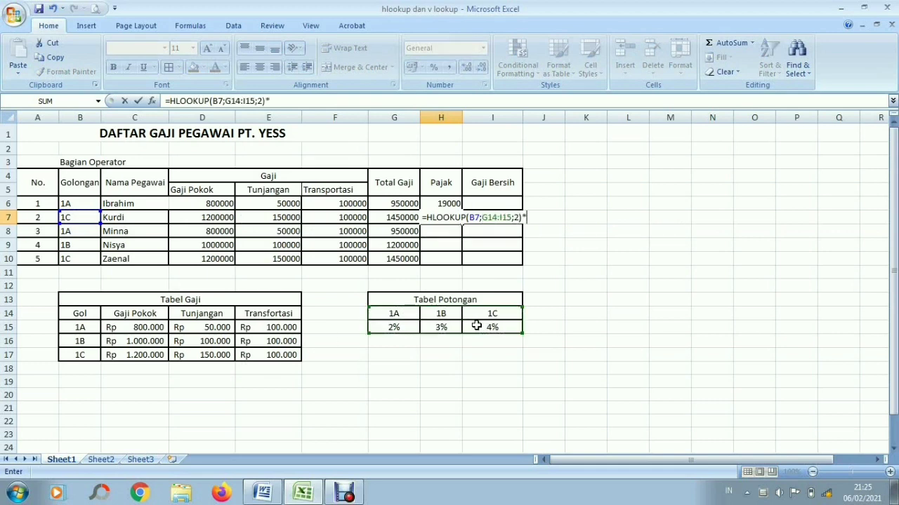
pyautogui.click(413, 219)
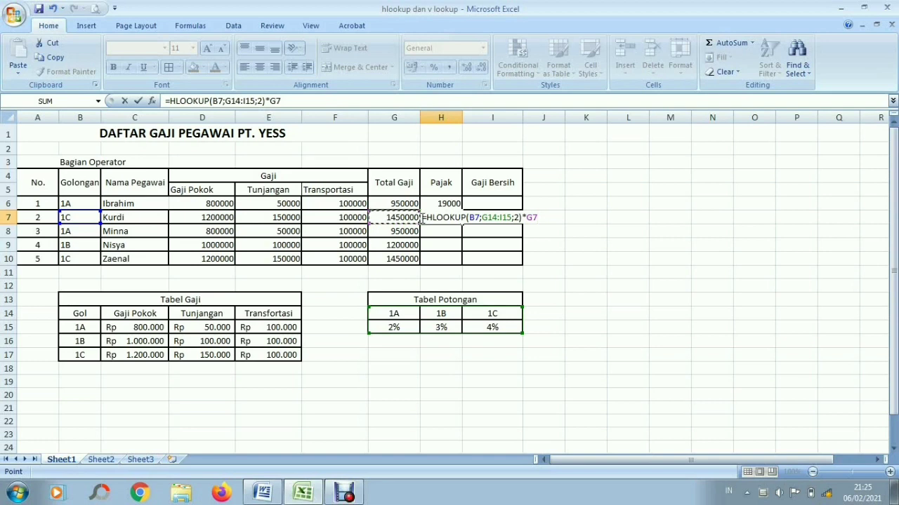
pyautogui.press('Return')
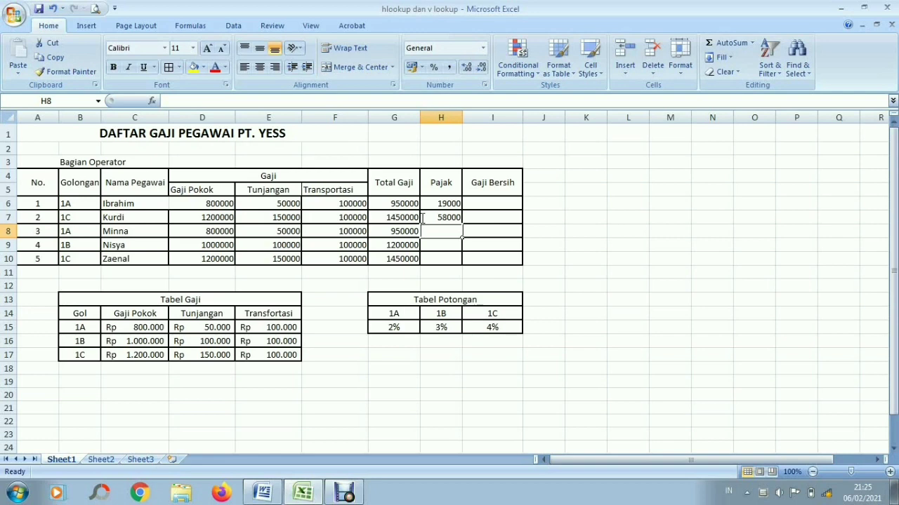
# Step: Enter =HLOOKUP(B8;G14:I15;2) in H8 to look up the third employee's rate in Tabel Potongan
pyautogui.write('=')
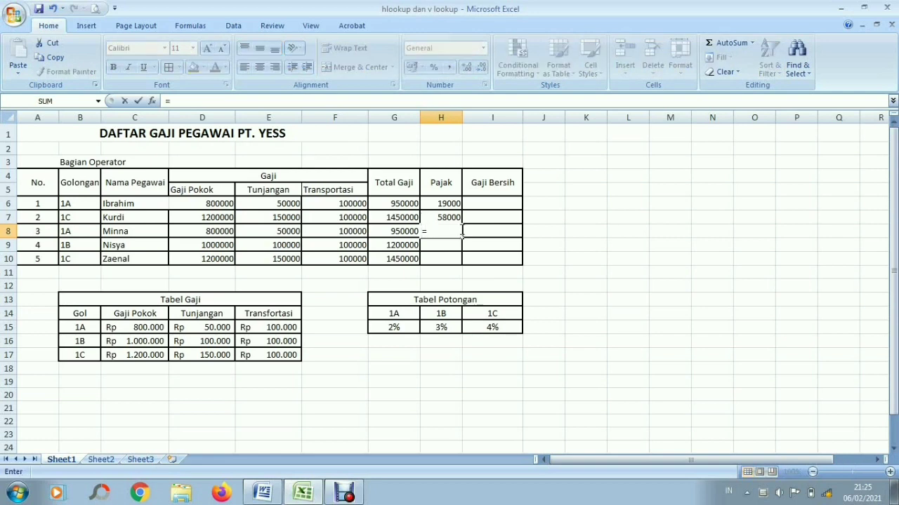
pyautogui.write('hl')
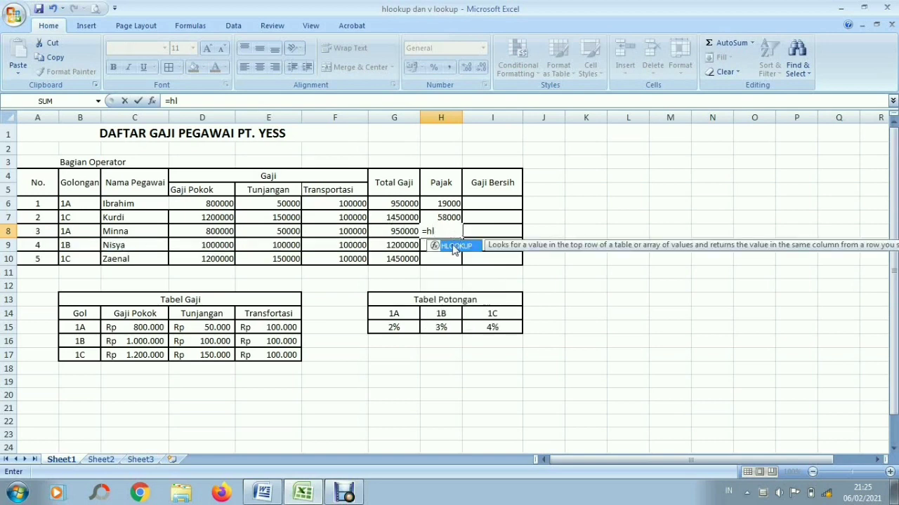
pyautogui.doubleClick(452, 245)
pyautogui.click(85, 228)
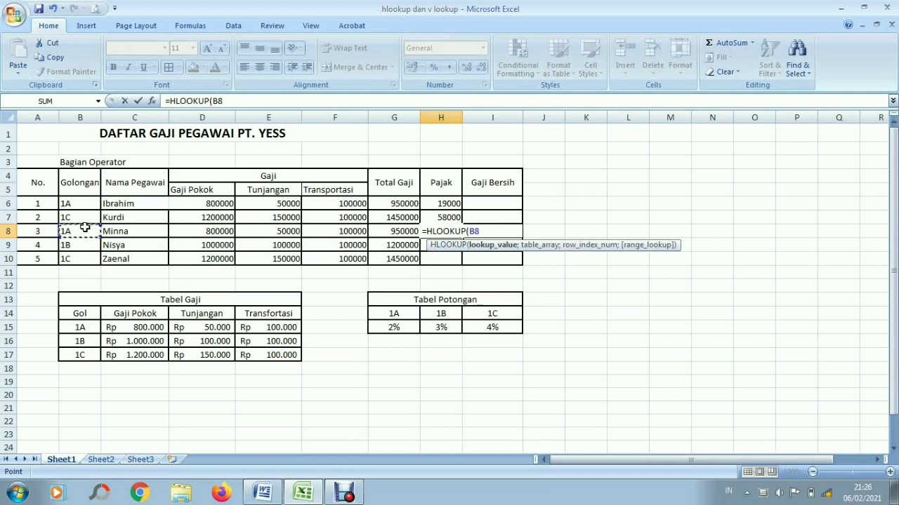
pyautogui.write(';')
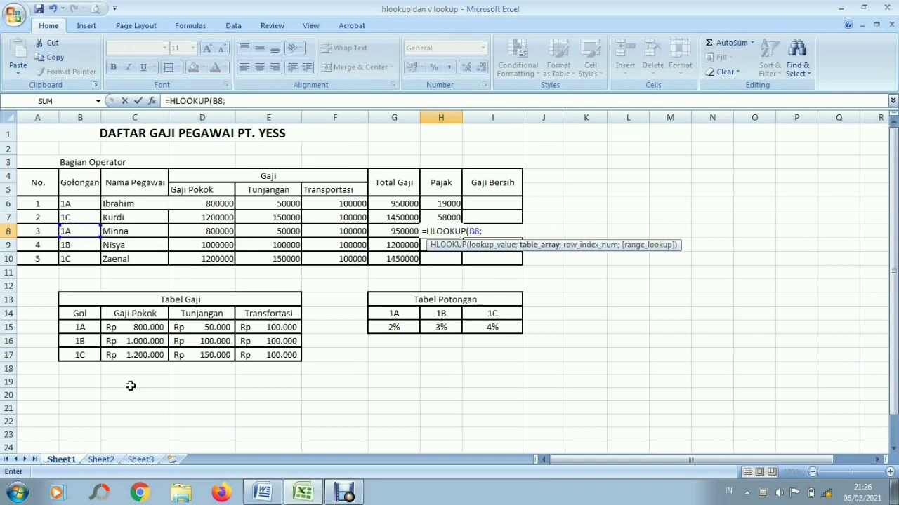
pyautogui.moveTo(414, 313); pyautogui.dragTo(480, 320)
pyautogui.write(';2')
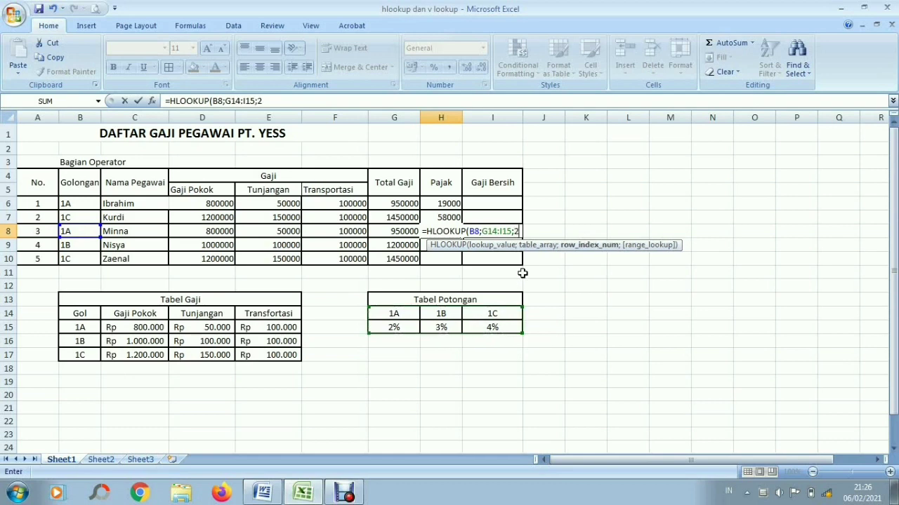
pyautogui.press('Return')
# Step: Extend the formula in H8 with *G8 to multiply the rate by the third employee's Total Gaji
pyautogui.click(450, 227)
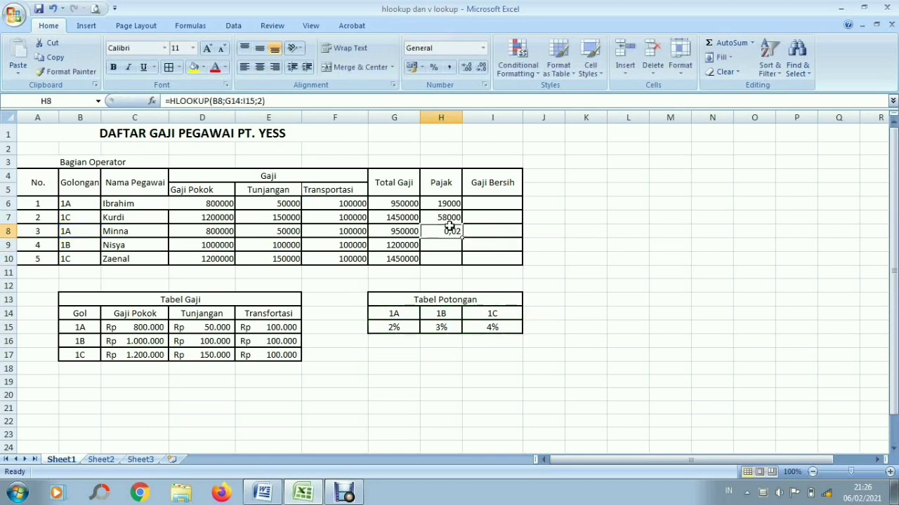
pyautogui.click(292, 100)
pyautogui.write('*')
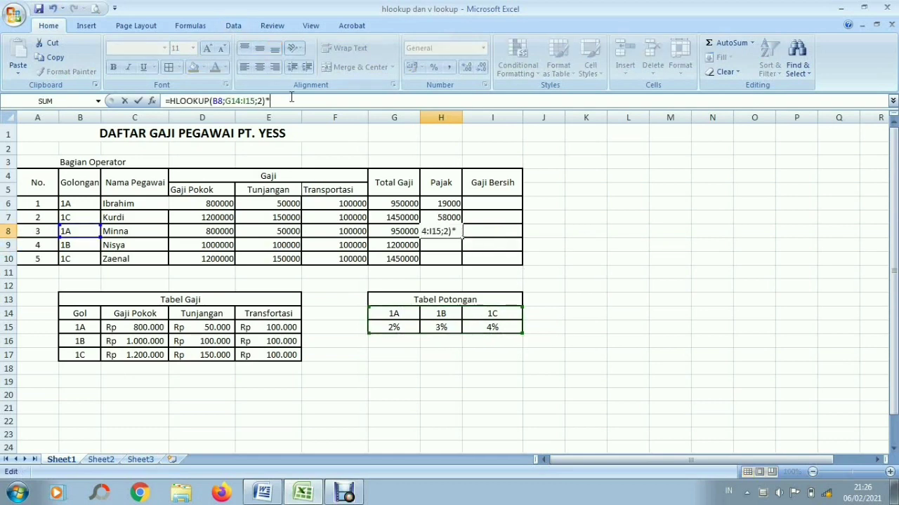
pyautogui.press('Return')
pyautogui.click(655, 212)
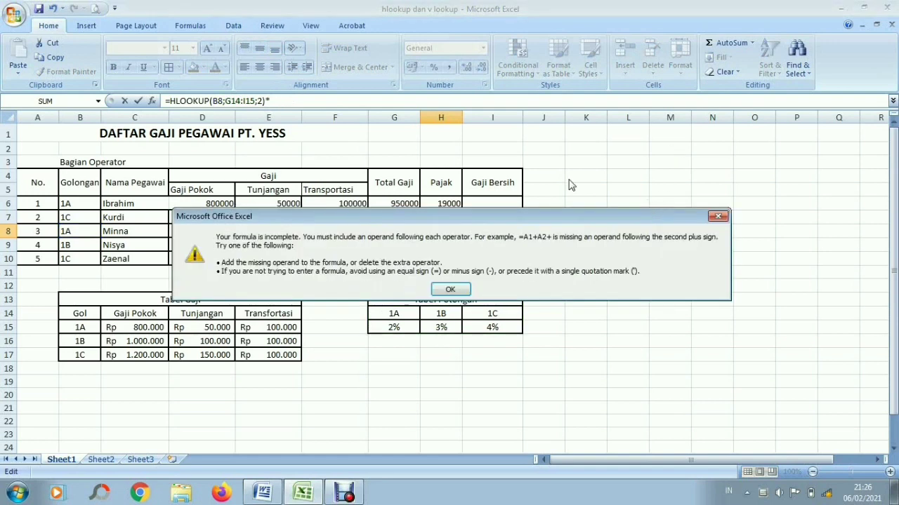
pyautogui.click(452, 290)
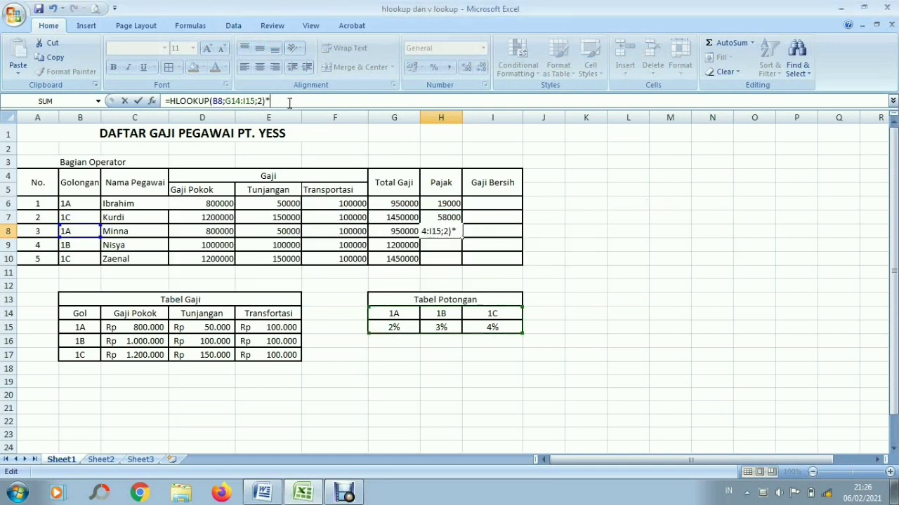
pyautogui.click(410, 230)
pyautogui.press('Return')
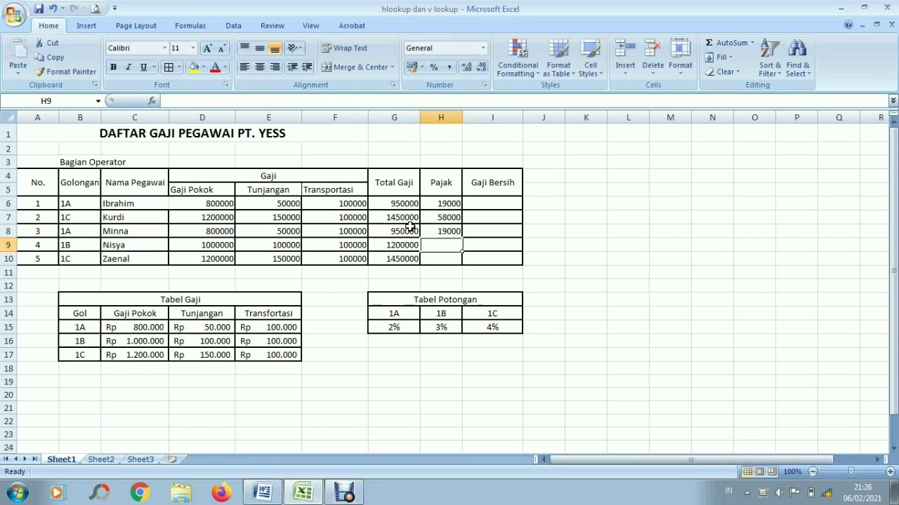
# Step: Enter =HLOOKUP(B9;G14:I15;2)*G9 in H9 for the fourth employee's Pajak
pyautogui.write('=hl')
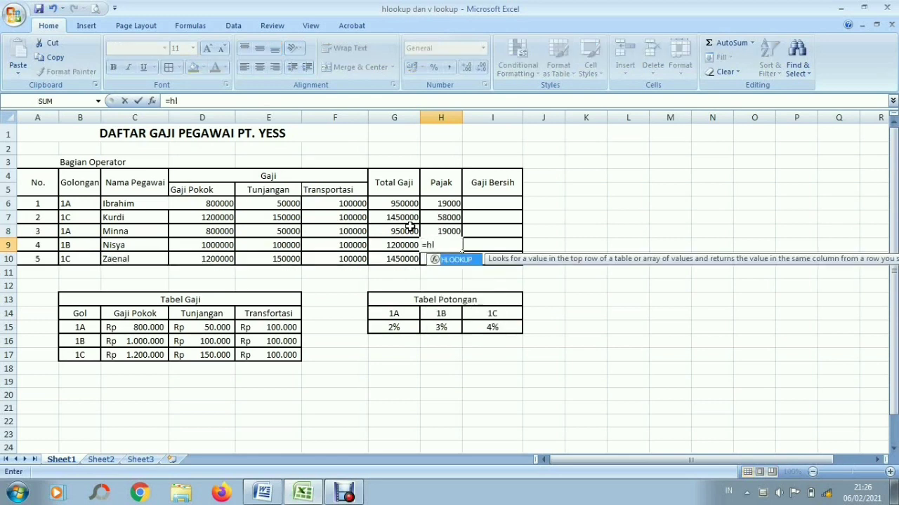
pyautogui.press('Tab')
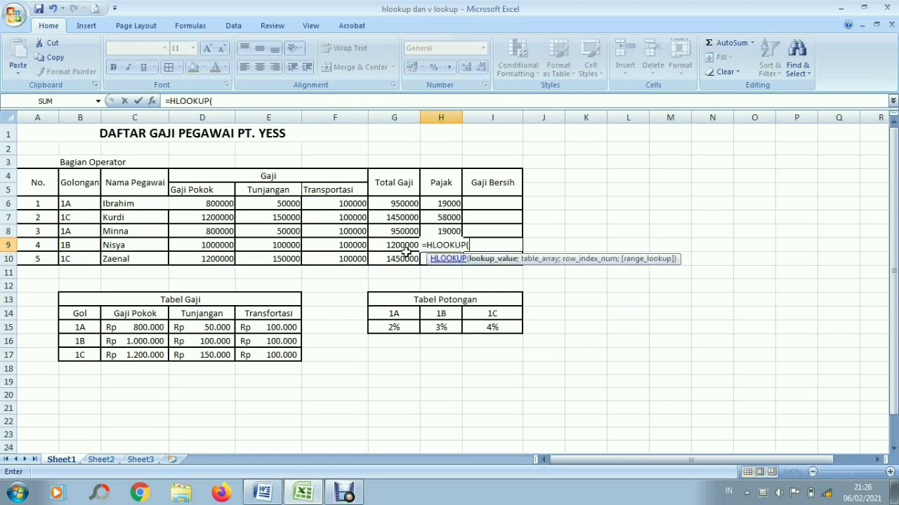
pyautogui.click(84, 245)
pyautogui.write(';')
pyautogui.moveTo(406, 311); pyautogui.dragTo(486, 325)
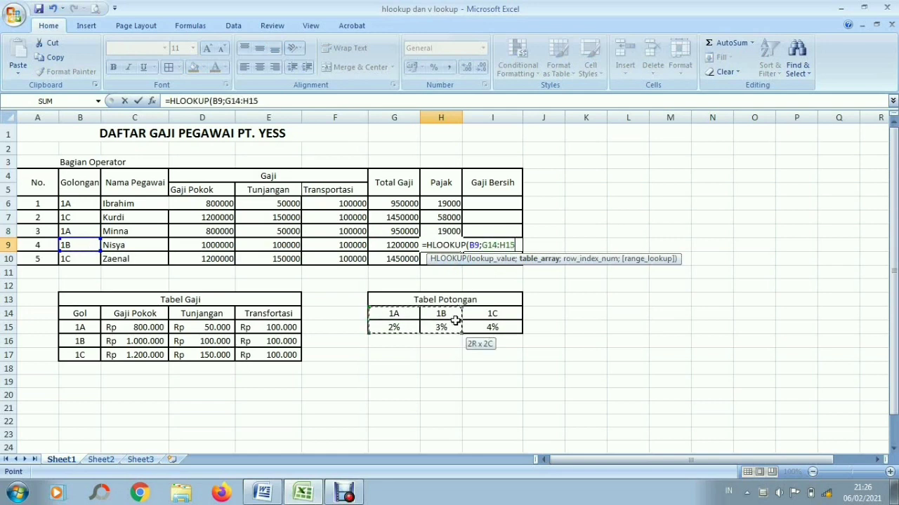
pyautogui.write(';2')
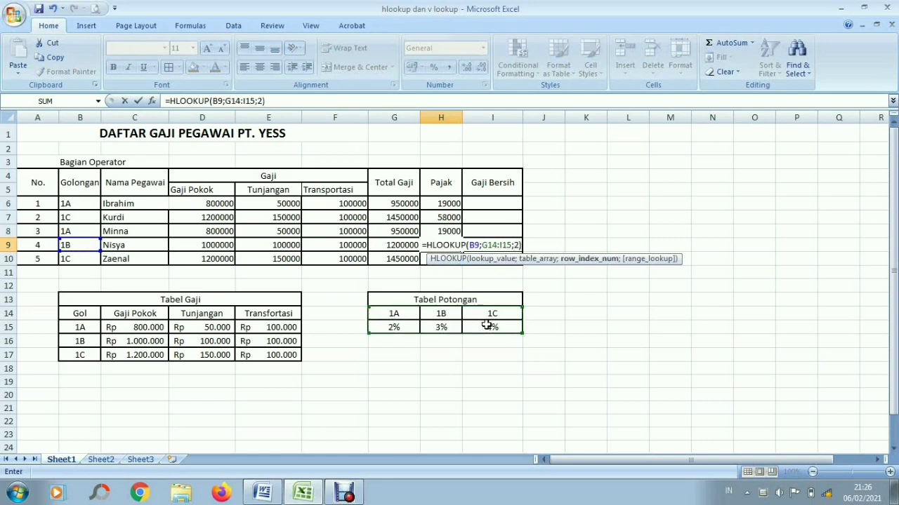
pyautogui.write('*')
pyautogui.click(397, 243)
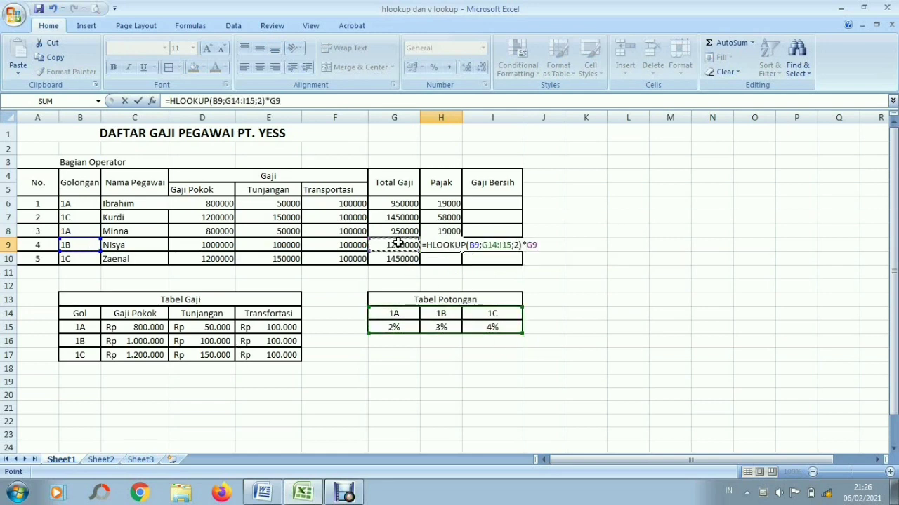
pyautogui.press('Return')
# Step: Enter =HLOOKUP(B10;G14:I15;2)*G10 in H10 for the fifth employee's Pajak
pyautogui.write('=')
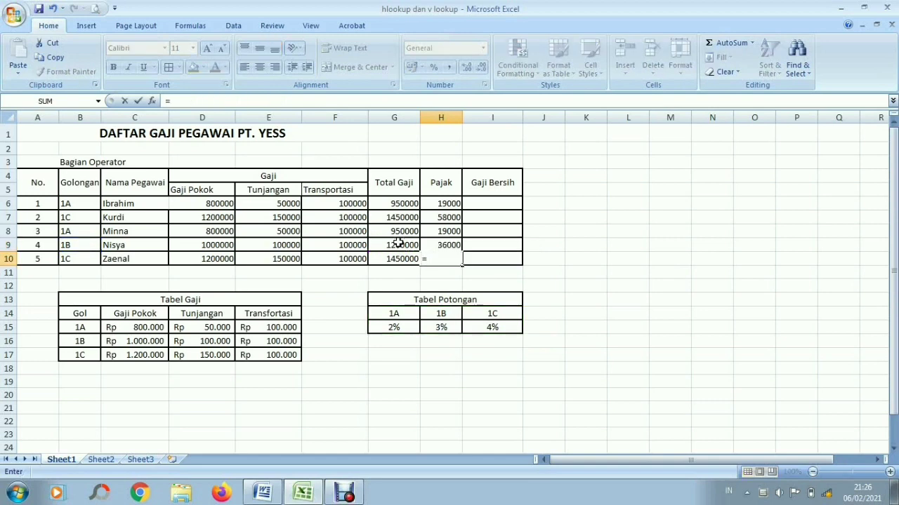
pyautogui.write('hl')
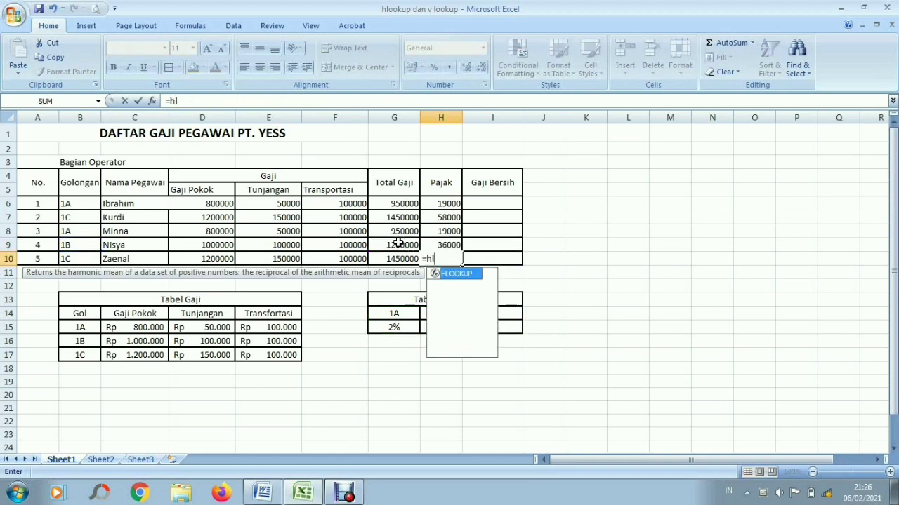
pyautogui.doubleClick(467, 276)
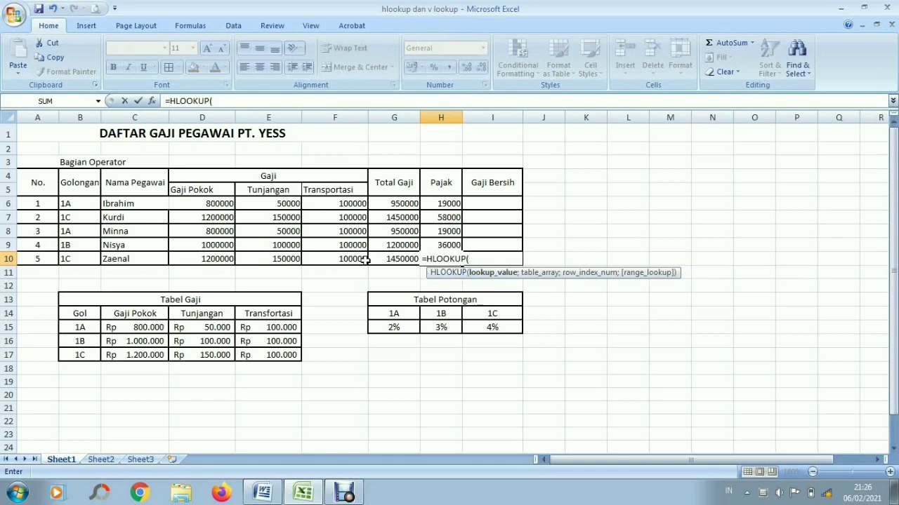
pyautogui.click(91, 261)
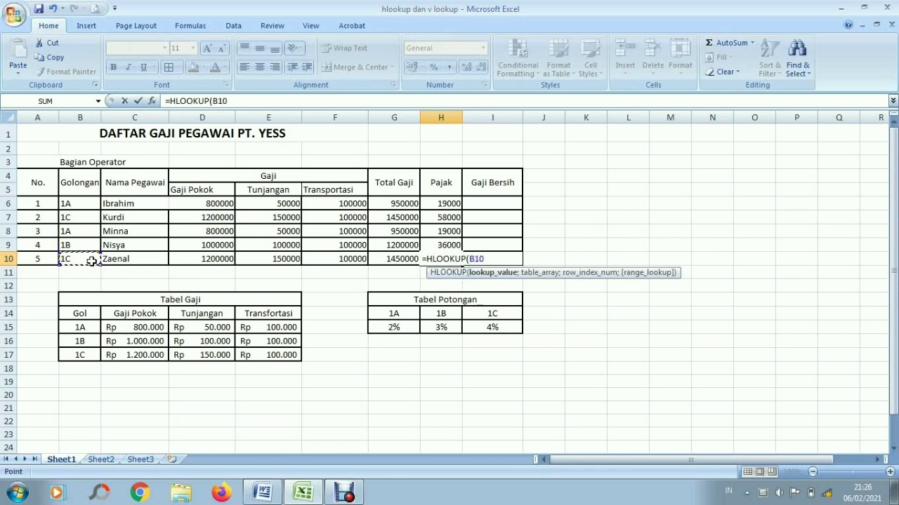
pyautogui.write(';')
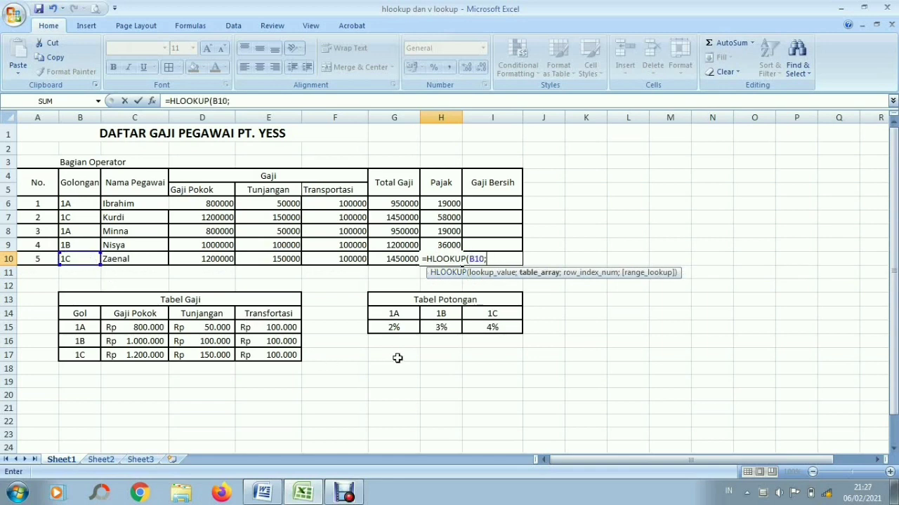
pyautogui.moveTo(397, 317); pyautogui.dragTo(475, 325)
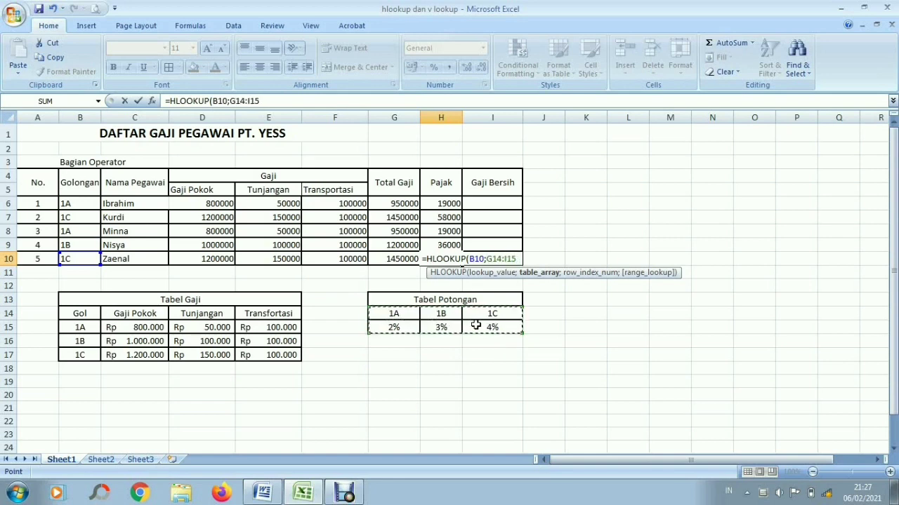
pyautogui.write(';2')
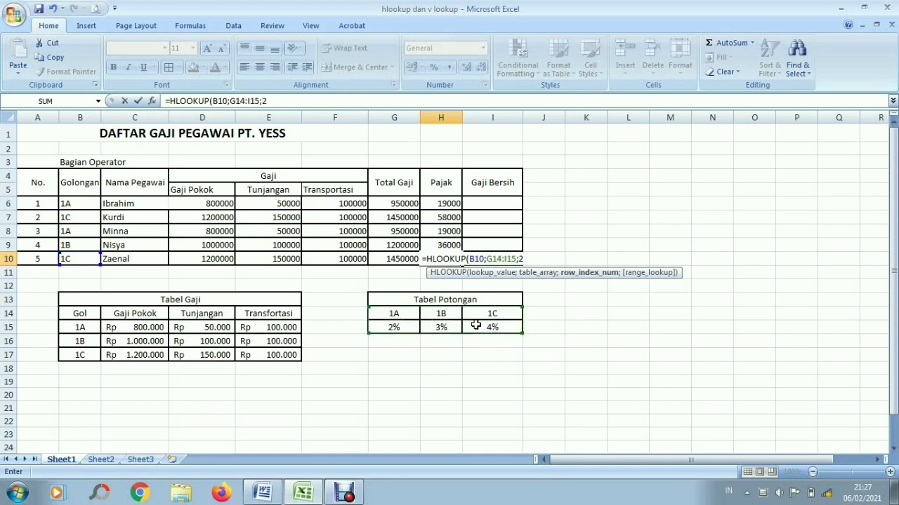
pyautogui.write(')*')
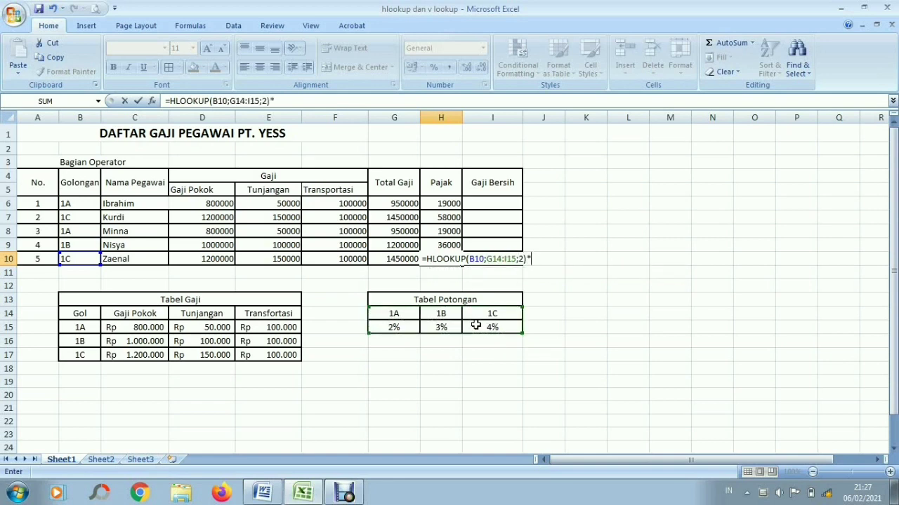
pyautogui.click(399, 260)
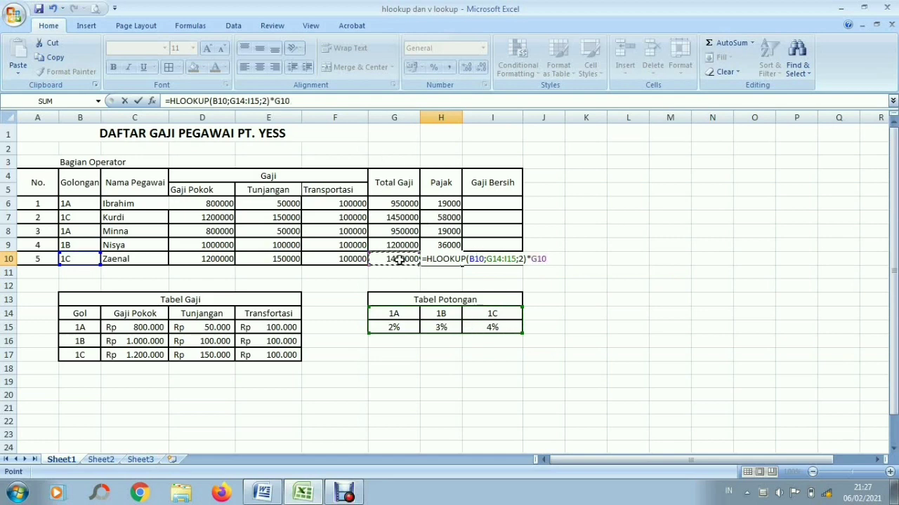
pyautogui.press('Return')
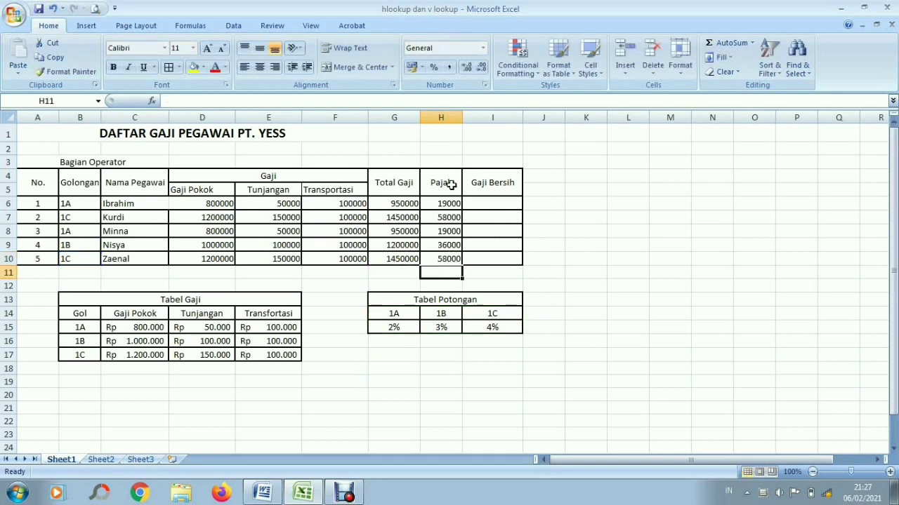
pyautogui.click(450, 258)
pyautogui.click(452, 217)
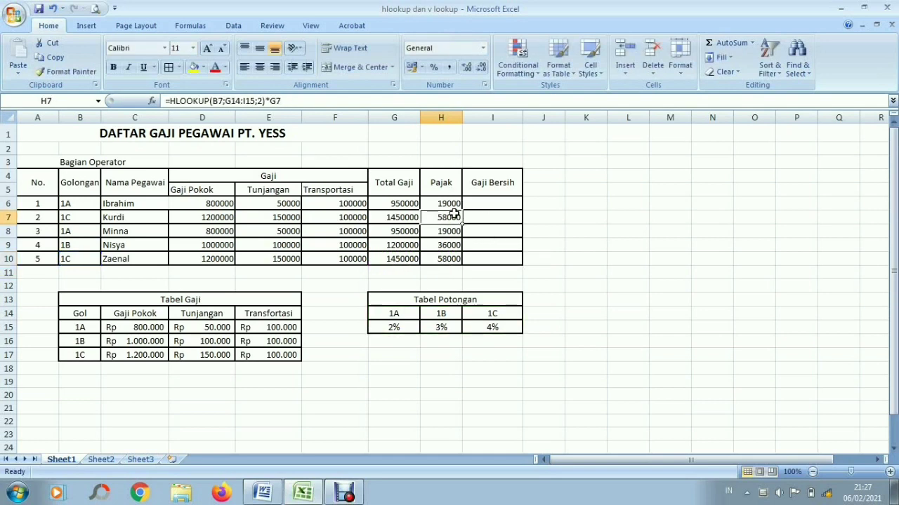
# Step: Enter =G6-H6 in I6 to calculate the first employee's Gaji Bersih
pyautogui.click(483, 203)
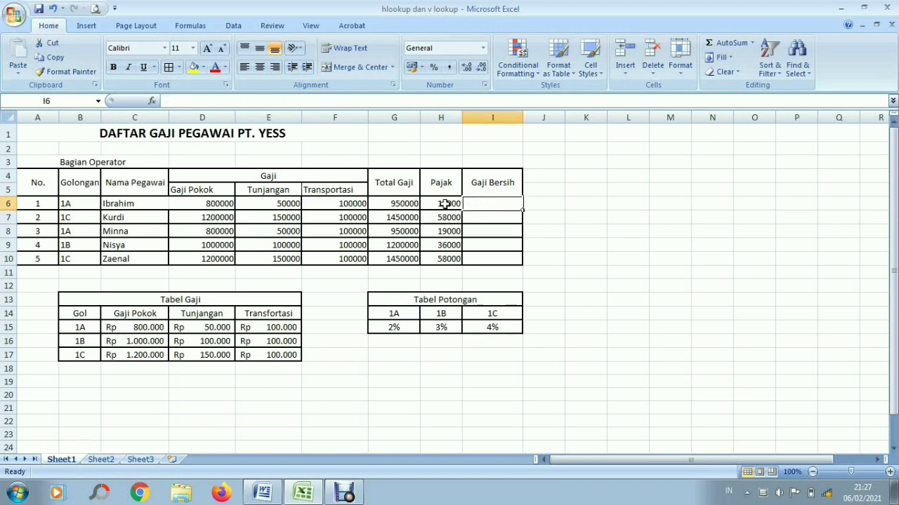
pyautogui.write('=')
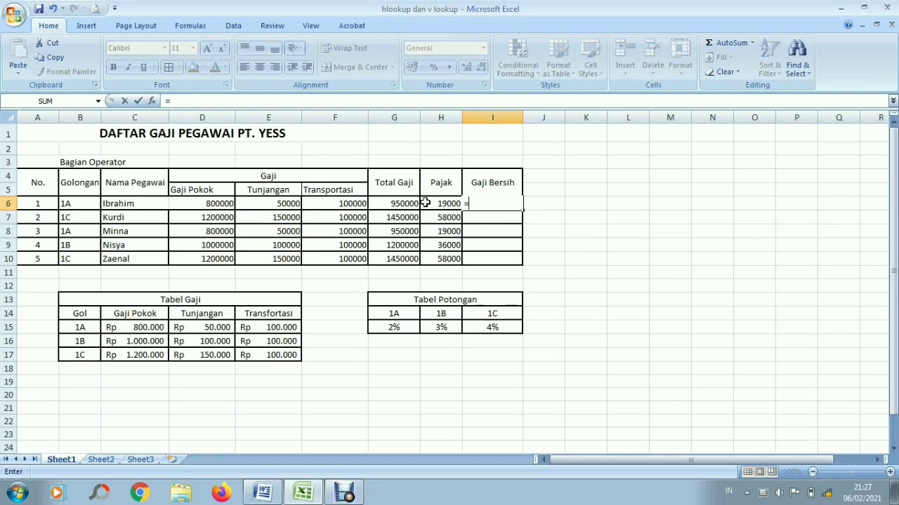
pyautogui.click(406, 204)
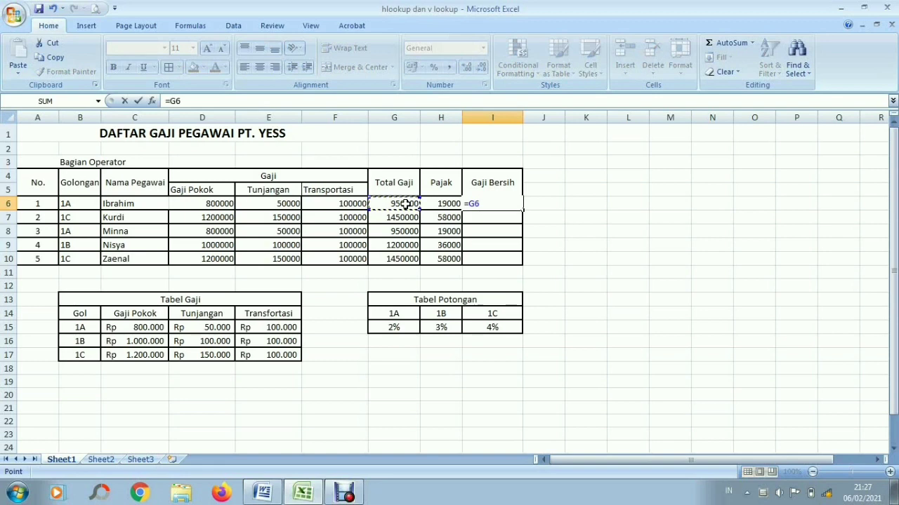
pyautogui.write('-')
pyautogui.click(450, 204)
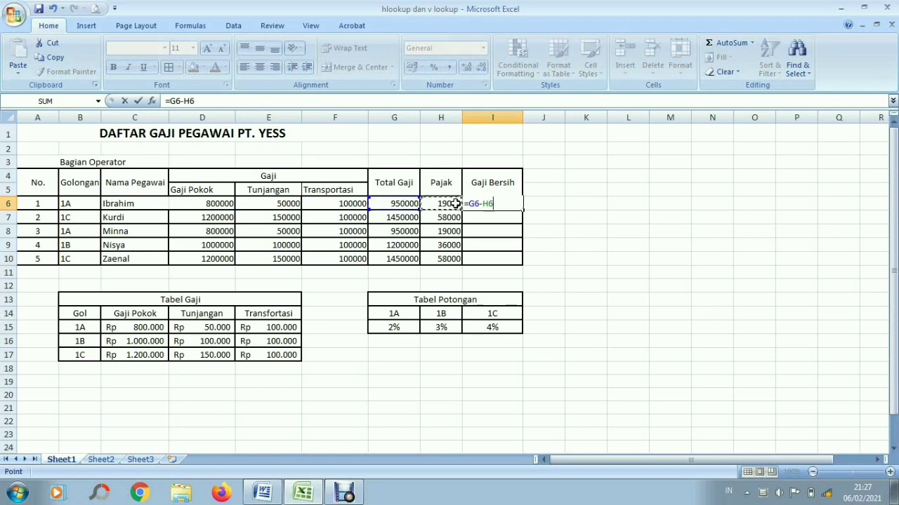
pyautogui.press('Return')
# Step: Fill the Gaji Bersih formula from I6 down to I10 for the remaining employees
pyautogui.click(502, 202)
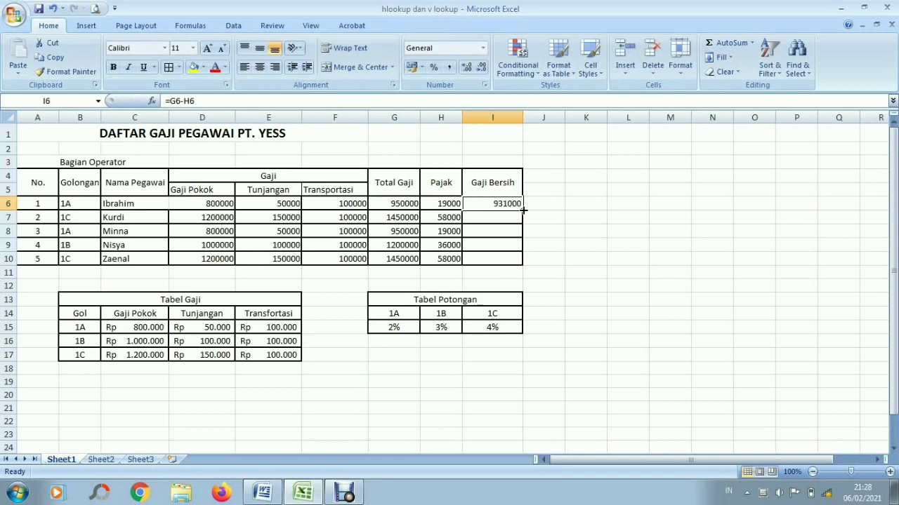
pyautogui.moveTo(523, 210); pyautogui.dragTo(524, 265)
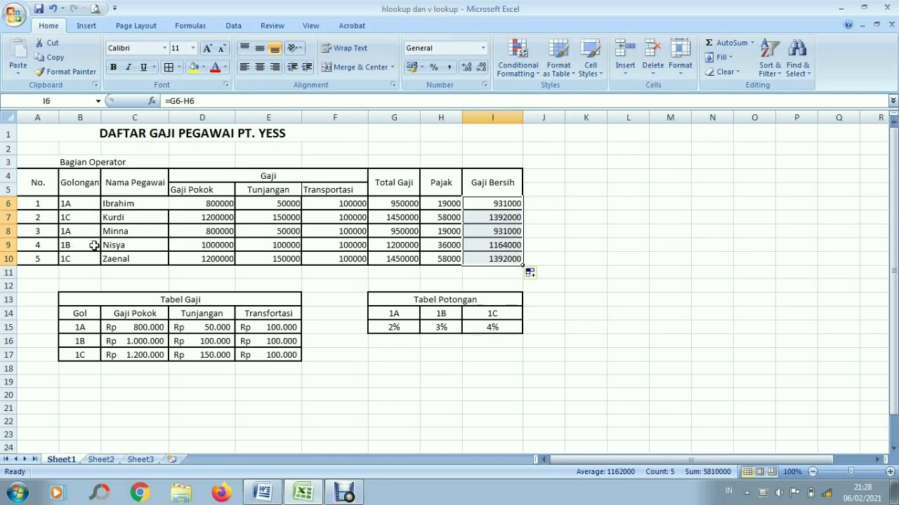
pyautogui.click(674, 231)
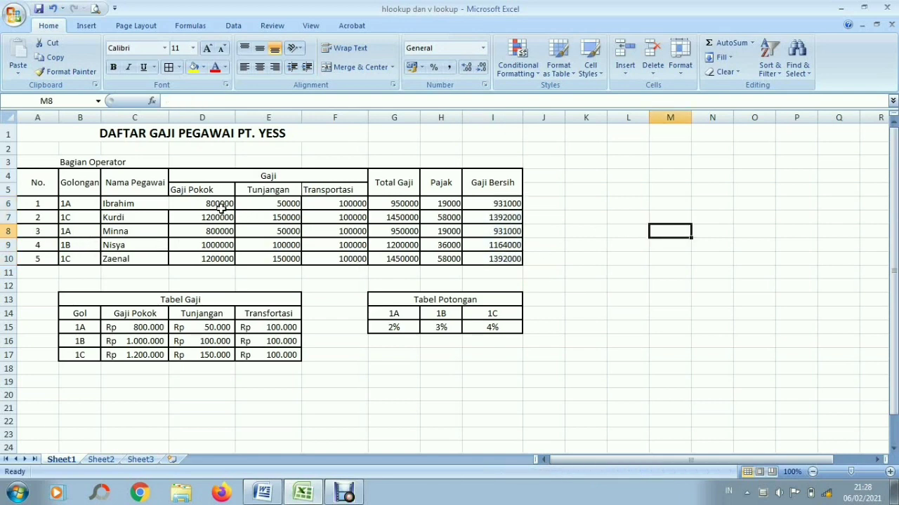
# Step: Format D6:I10 in the Rupiah accounting format without decimal places and widen the Total Gaji column
pyautogui.moveTo(220, 204); pyautogui.dragTo(508, 260)
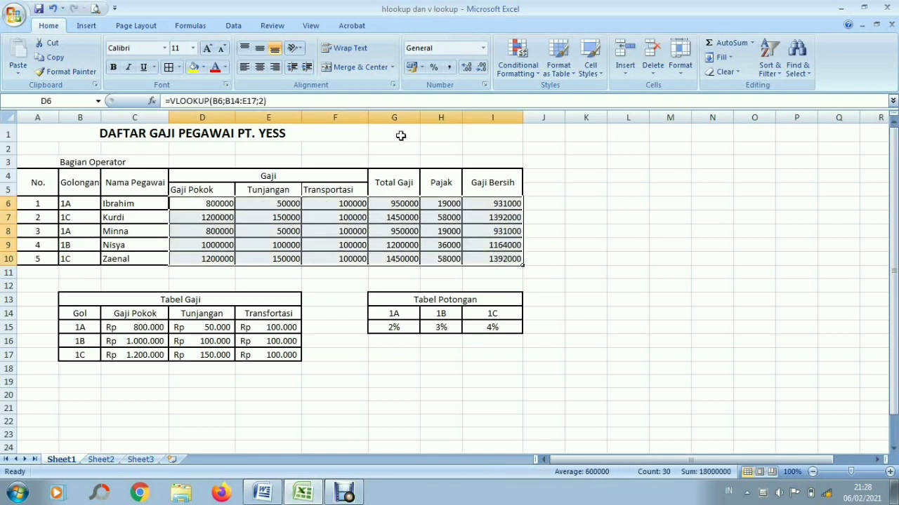
pyautogui.click(422, 67)
pyautogui.click(432, 84)
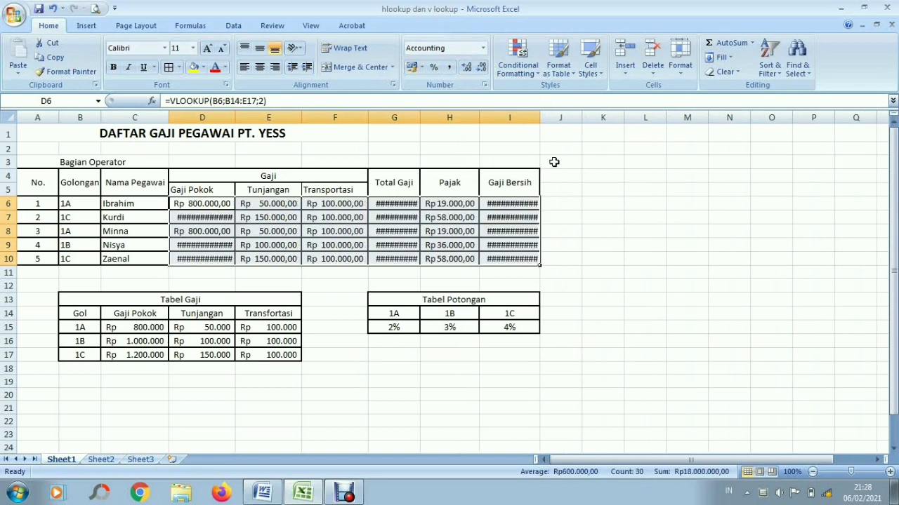
pyautogui.click(481, 68)
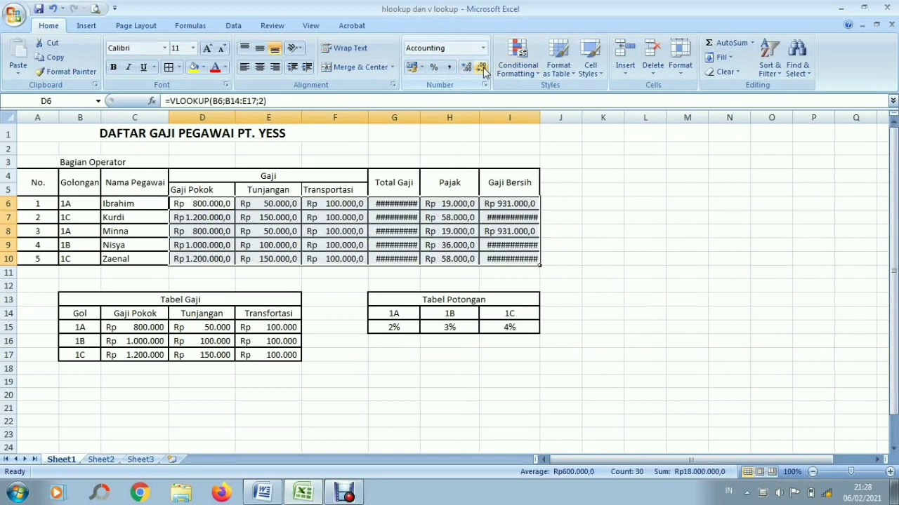
pyautogui.click(481, 67)
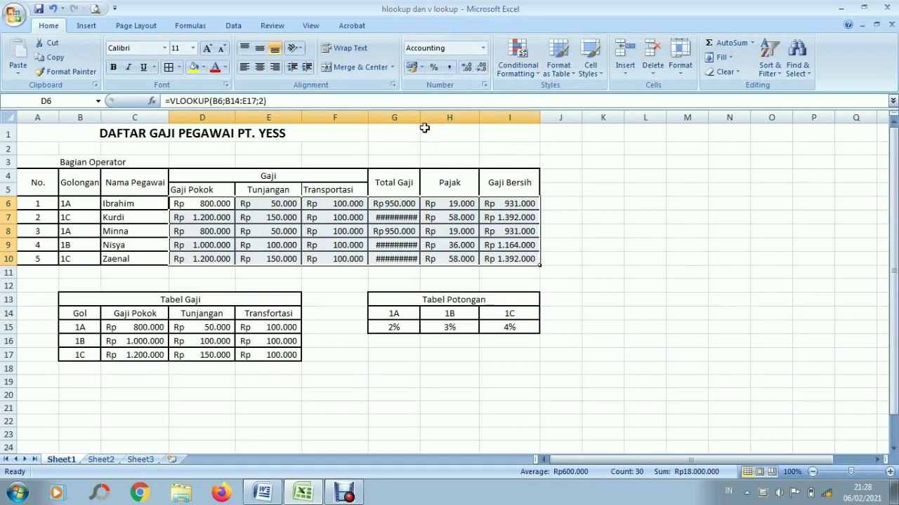
pyautogui.moveTo(420, 117); pyautogui.dragTo(429, 118)
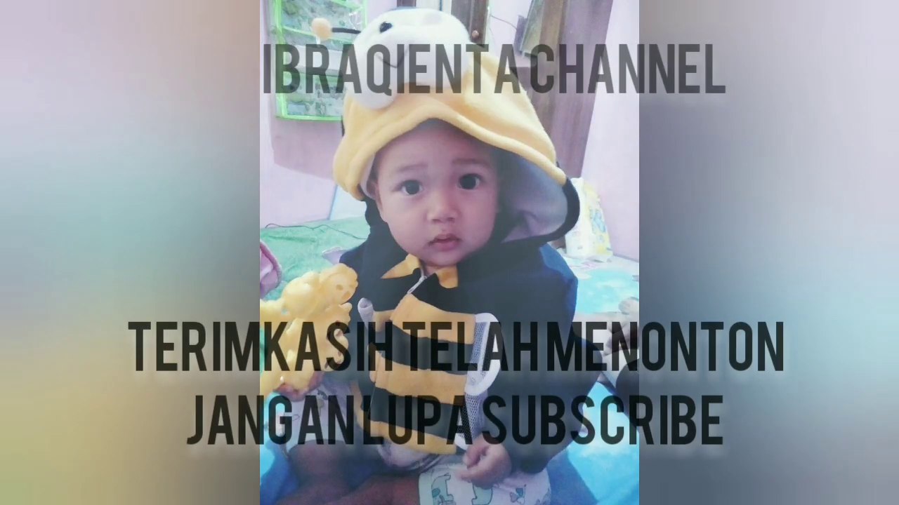